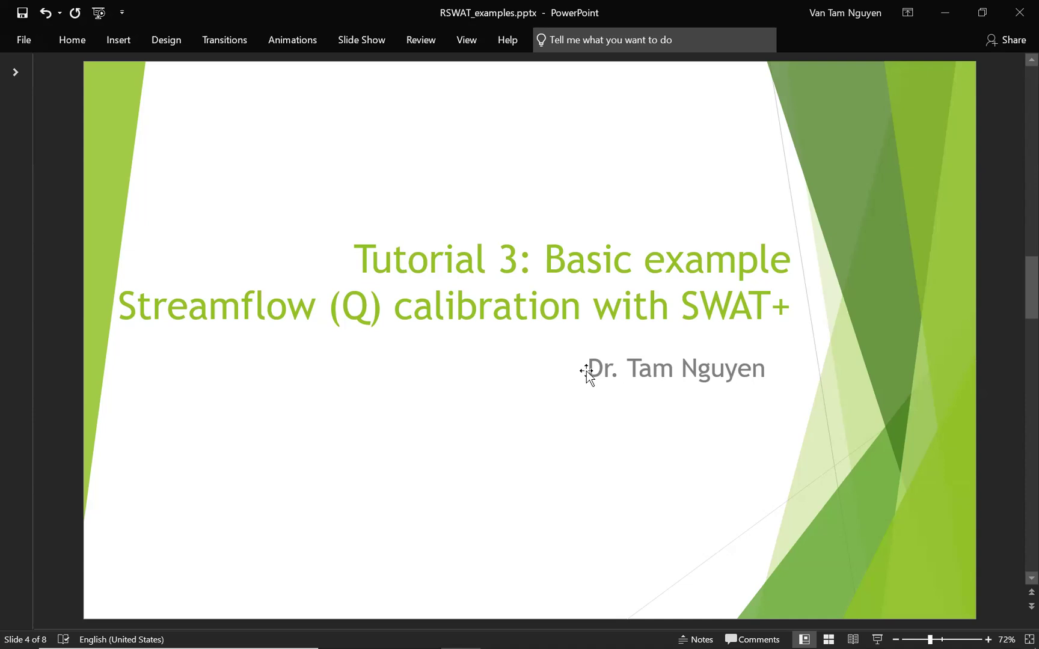
# - Scroll to slide 5, 'Basic example: Q calibration with SWAT+', which lists the required tutorial data
pyautogui.scroll(-1, 586, 371)
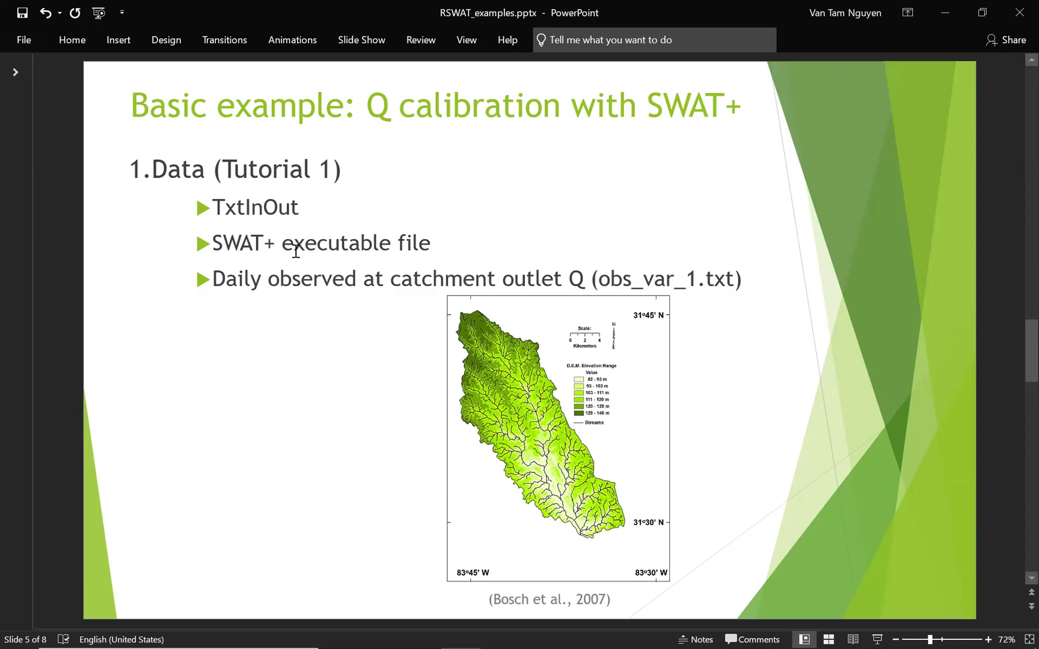
pyautogui.click(280, 280)
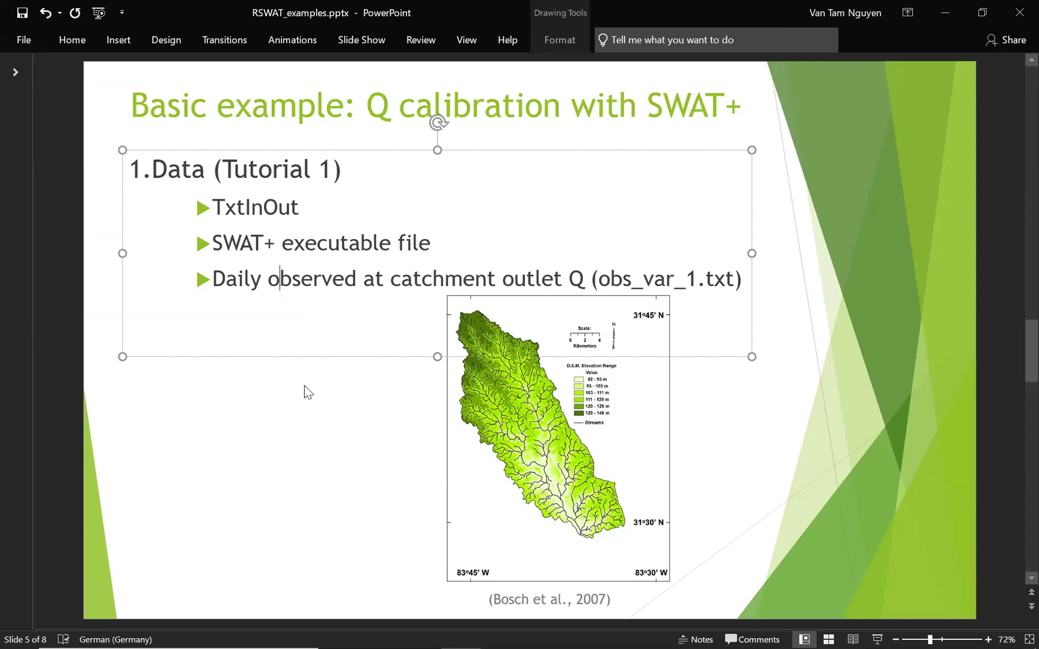
pyautogui.click(299, 404)
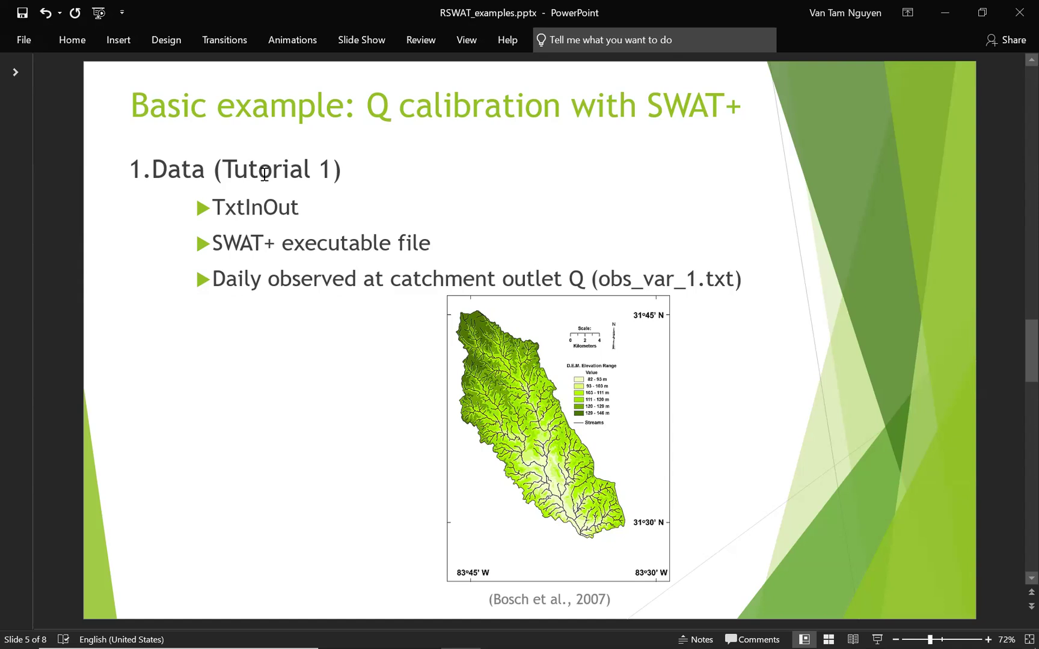
pyautogui.click(234, 172)
pyautogui.doubleClick(304, 168)
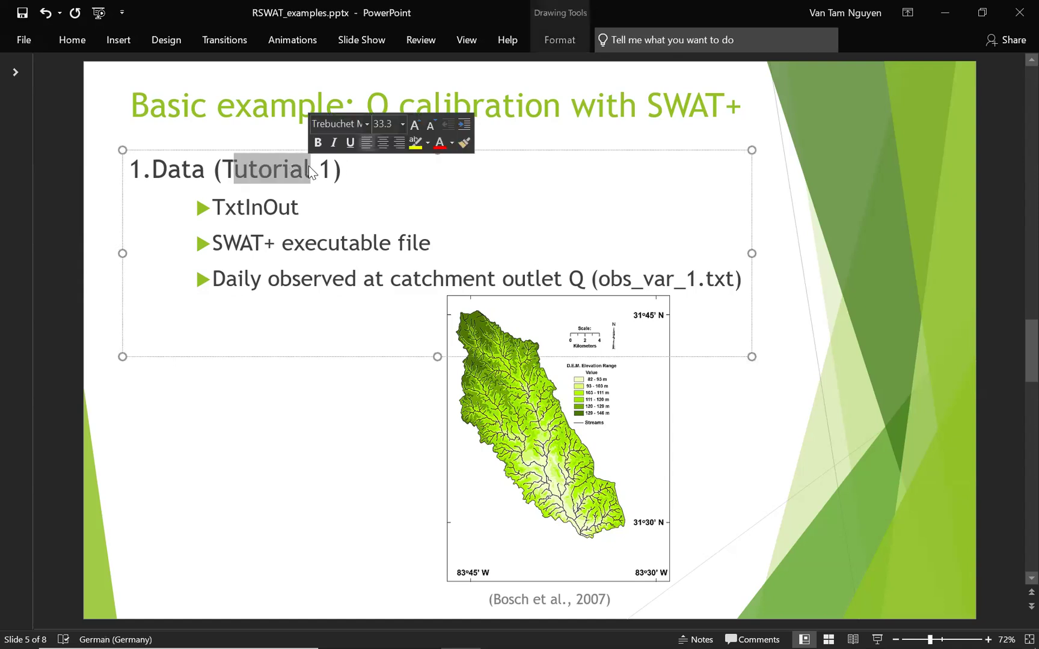
pyautogui.click(340, 169)
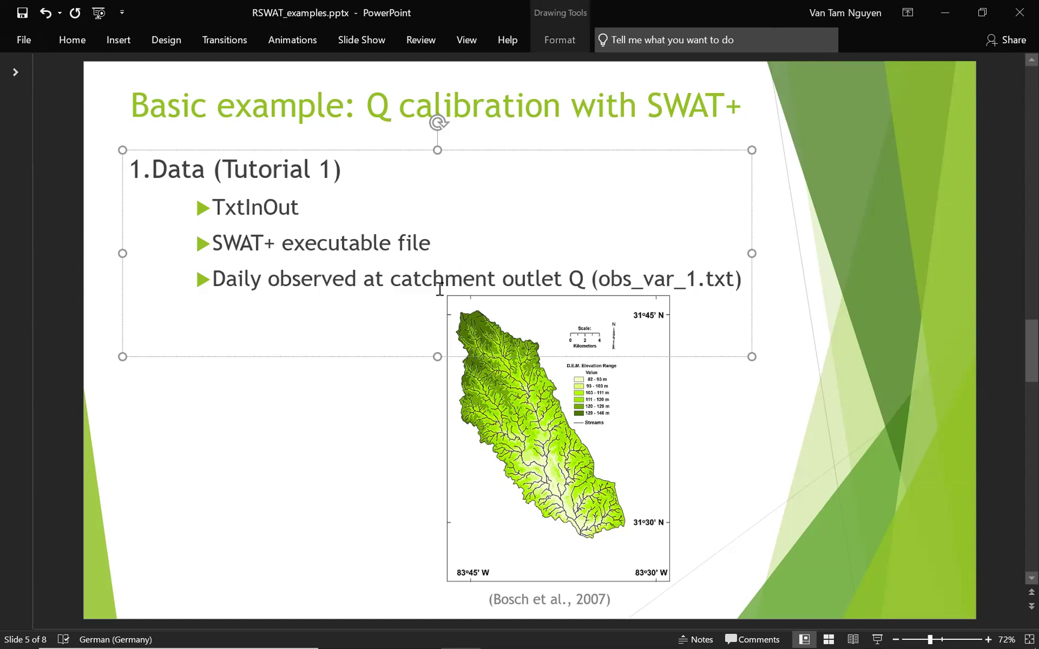
pyautogui.click(371, 490)
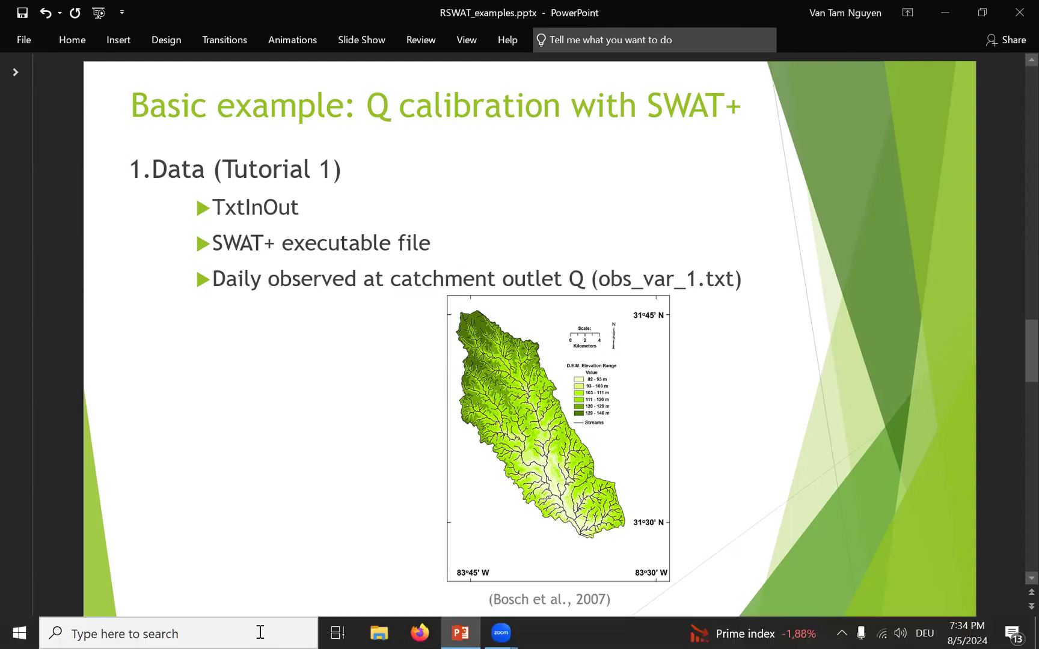
# - Launch RStudio by searching 'rs' in the Windows taskbar search
pyautogui.click(260, 632)
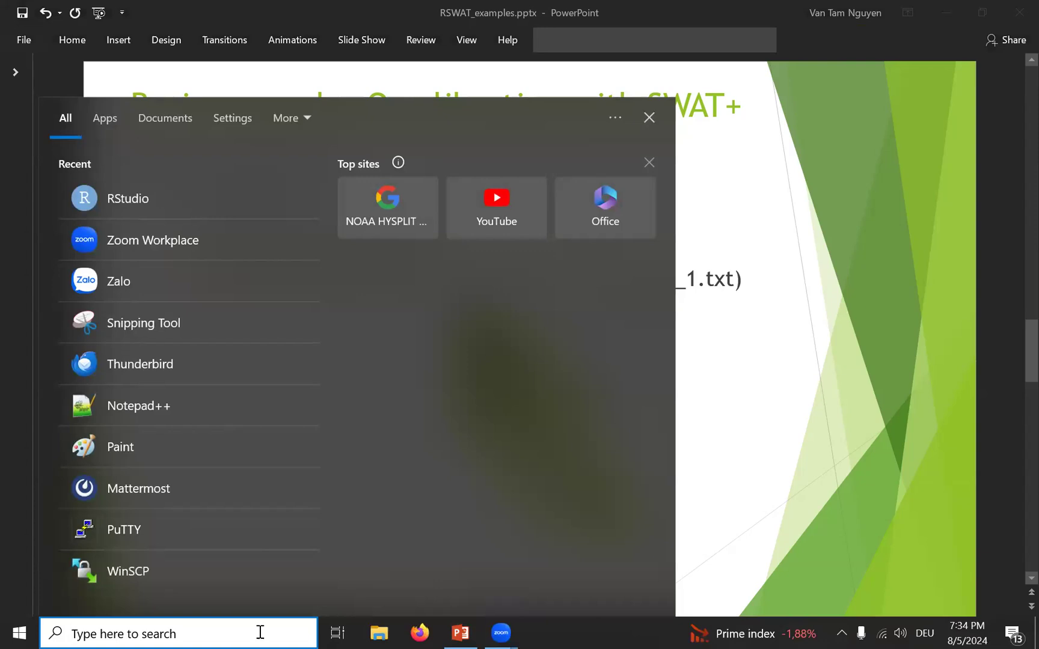
pyautogui.write('rs')
pyautogui.press('Return')
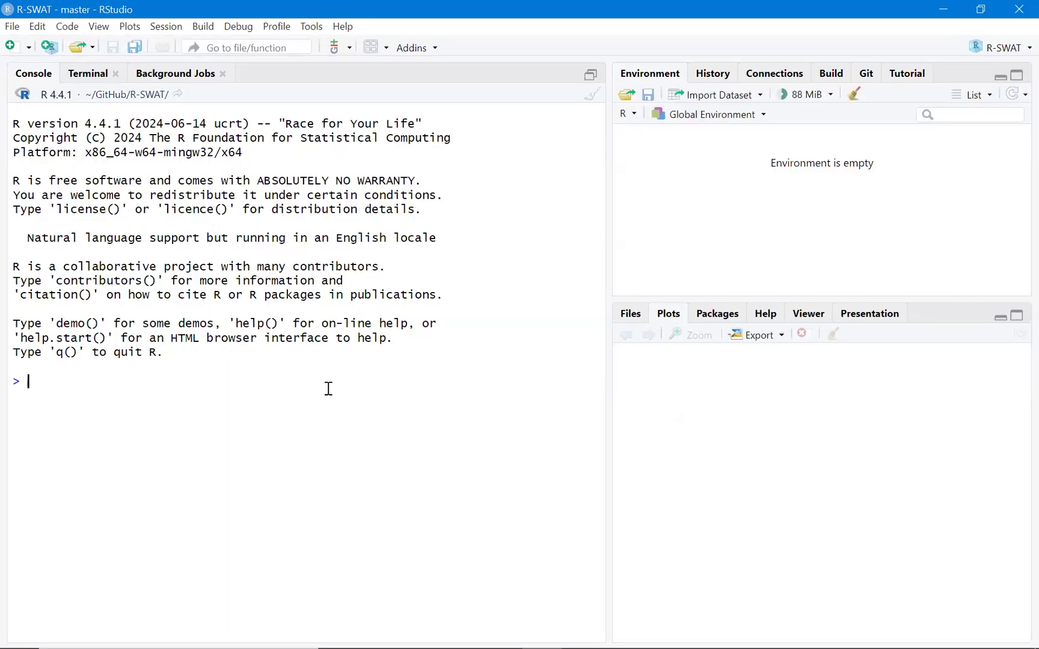
# - Load the package with library(RSWAT) and start the app with showRSWAT()
pyautogui.write('library(RSWA')
pyautogui.press('Return')
pyautogui.press('Return')
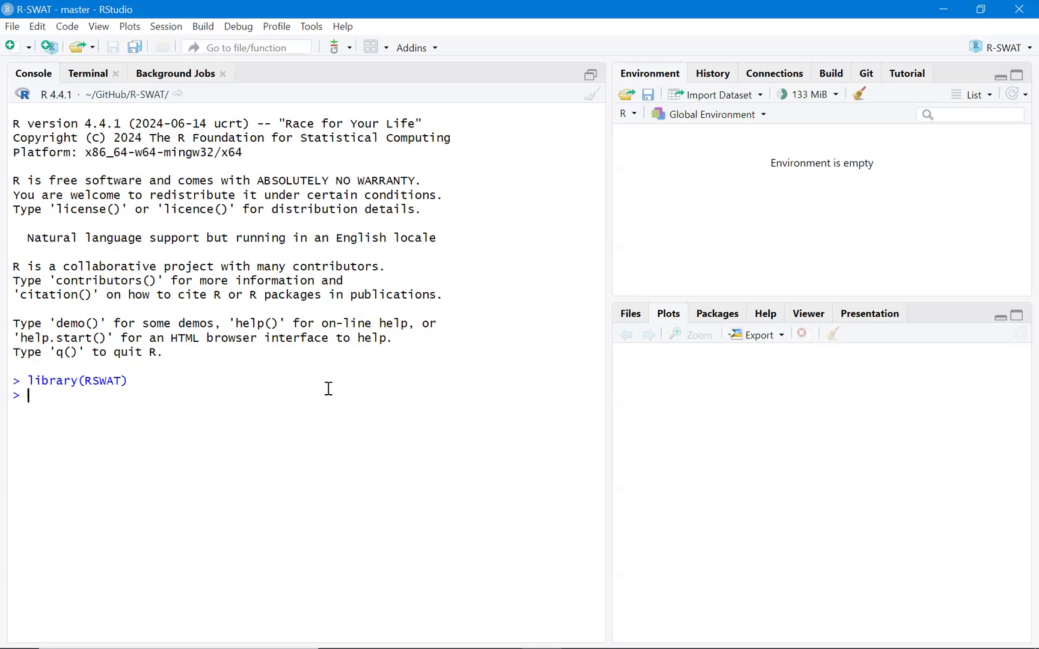
pyautogui.write('showRSWAT()')
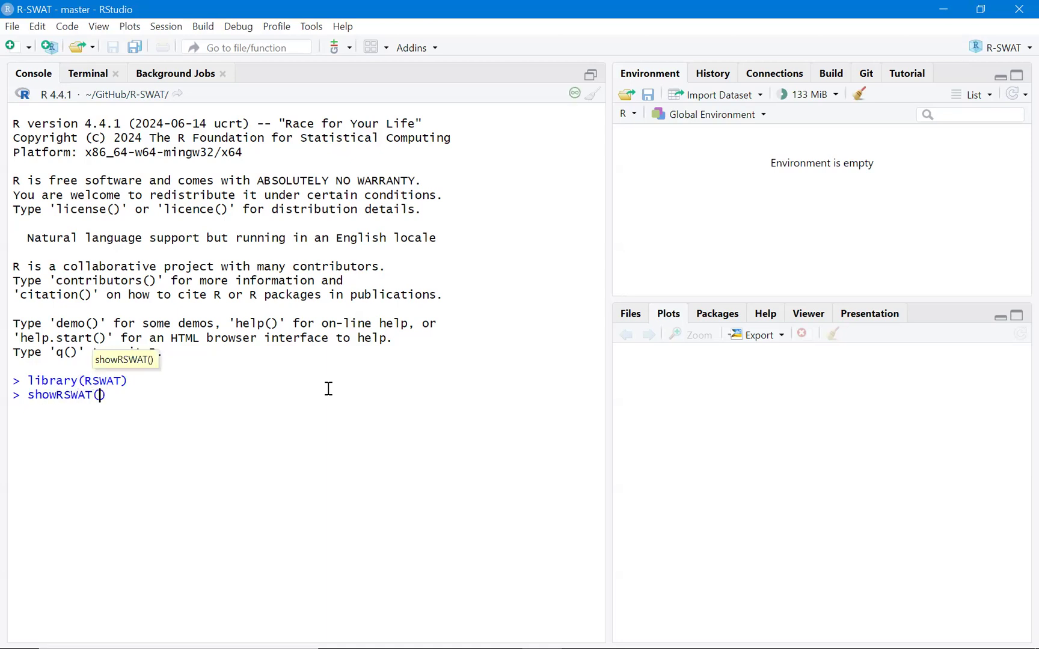
pyautogui.press('Return')
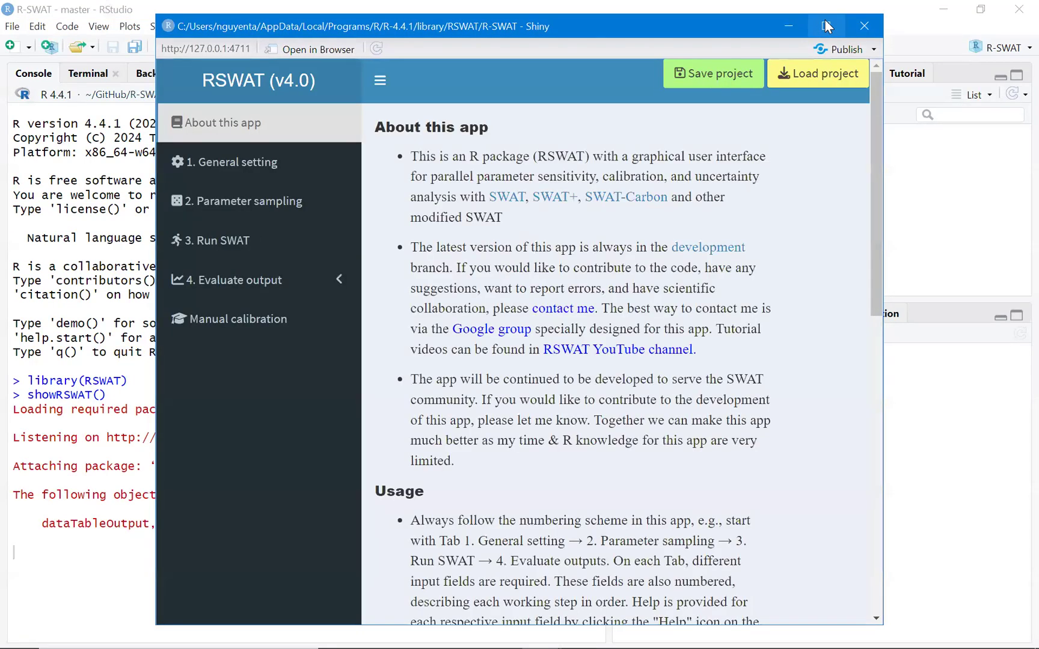
# - Maximize the RSWAT window and set the General setting project type to SWAT+
pyautogui.click(823, 25)
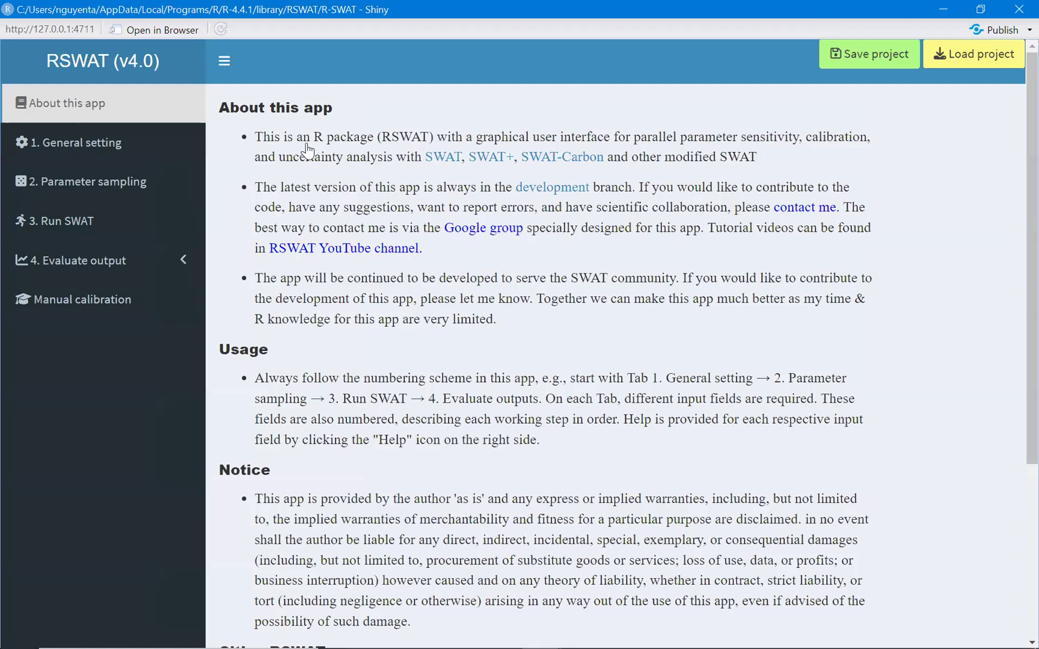
pyautogui.click(360, 137)
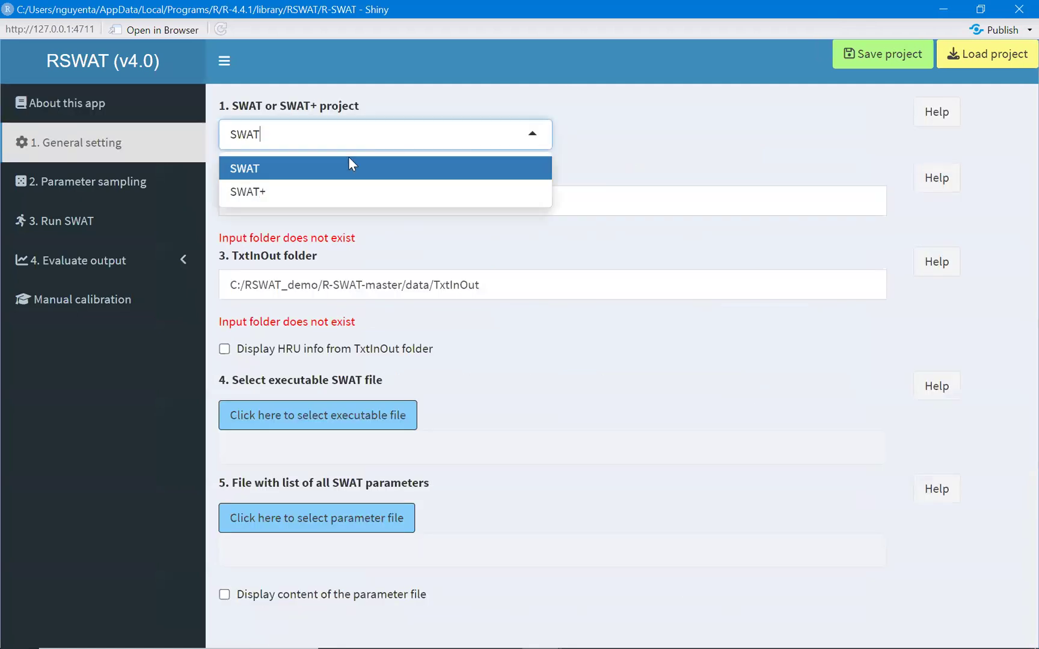
pyautogui.click(294, 194)
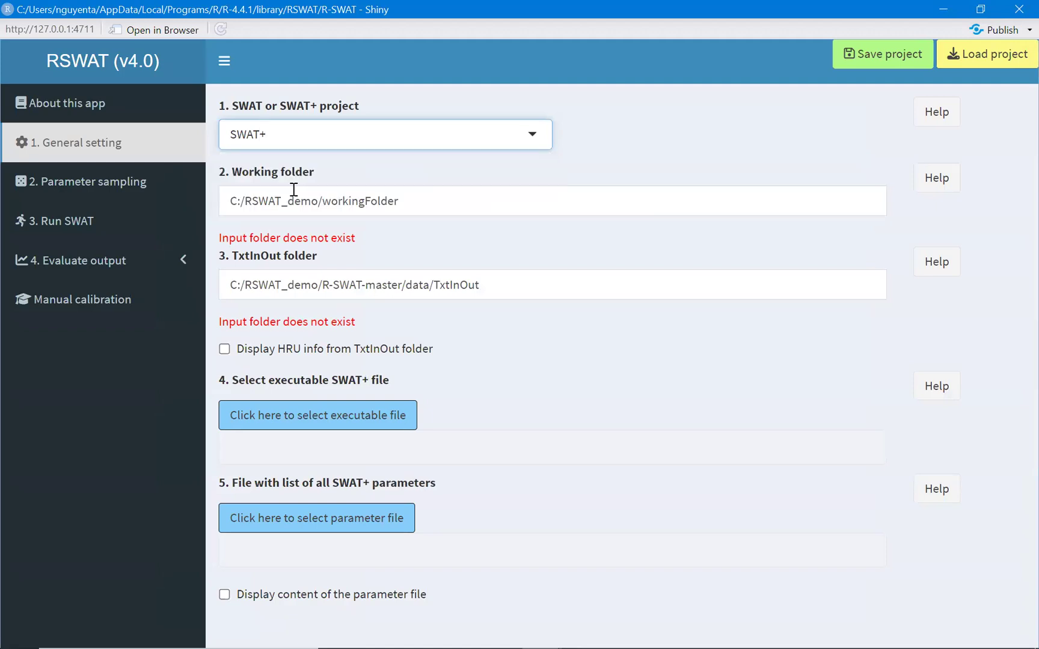
# - Copy the C:\rswat_examples\workingFolder path from File Explorer's address bar
pyautogui.click(389, 622)
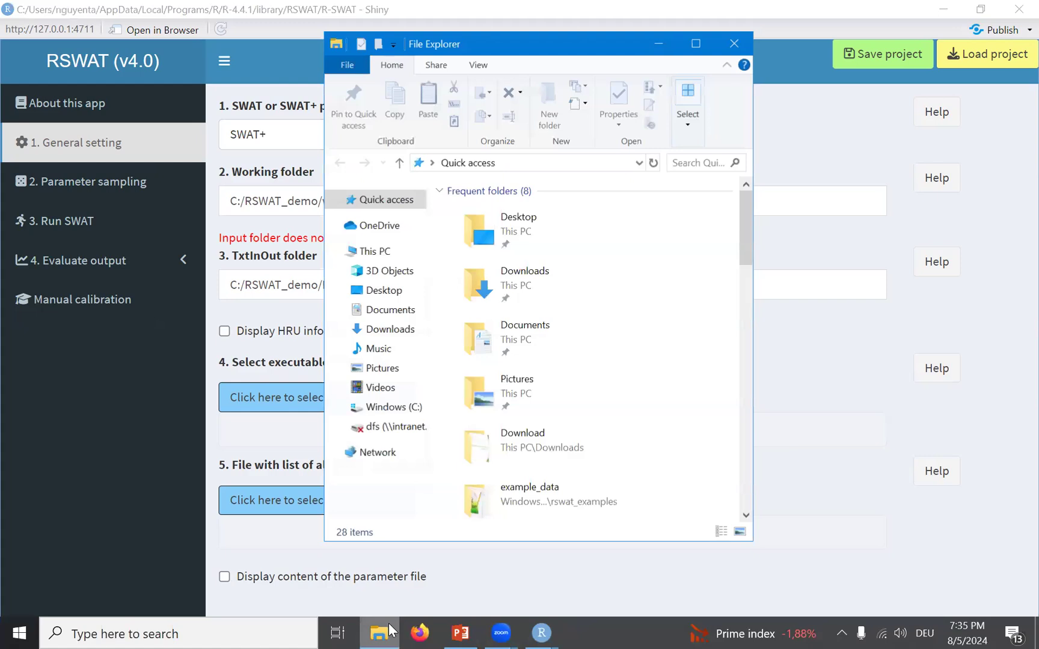
pyautogui.click(401, 408)
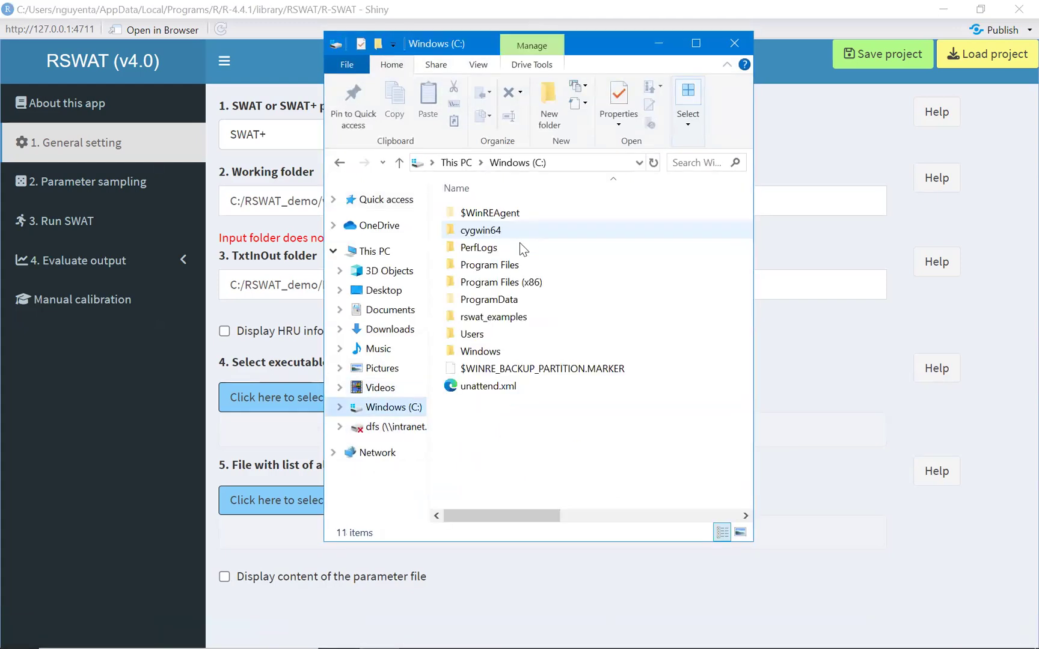
pyautogui.doubleClick(513, 317)
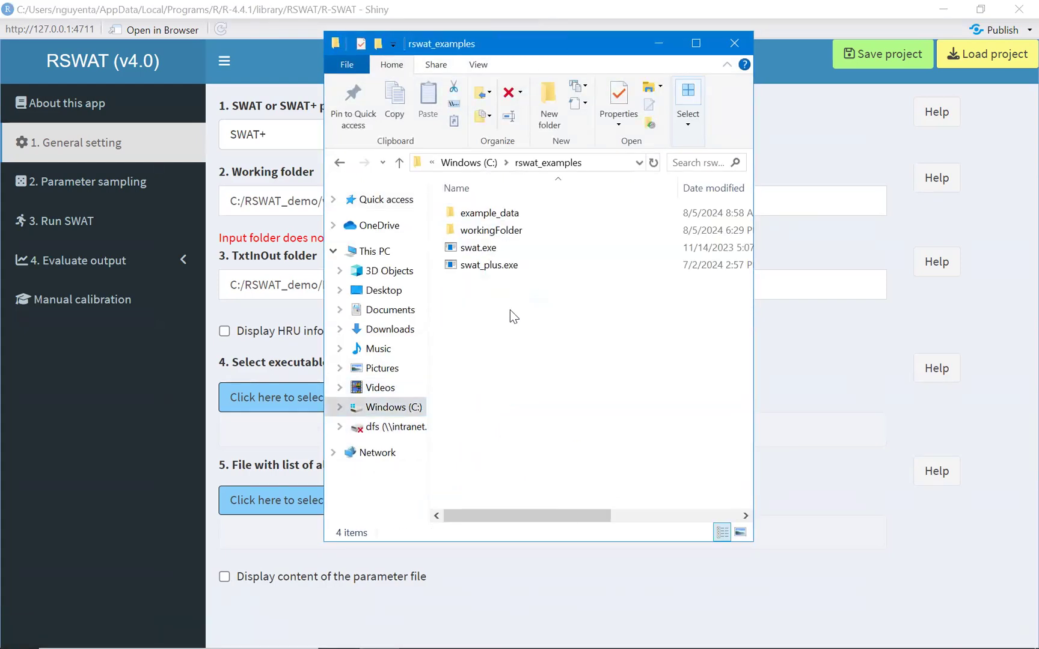
pyautogui.doubleClick(504, 231)
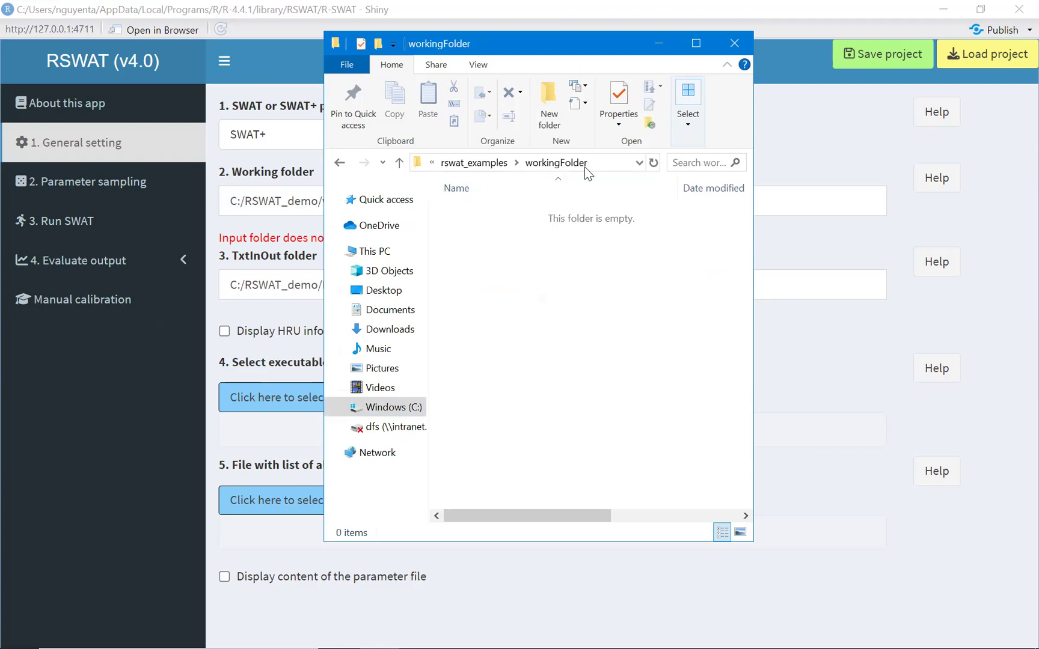
pyautogui.click(607, 164)
pyautogui.hotkey('ctrl', 'c')
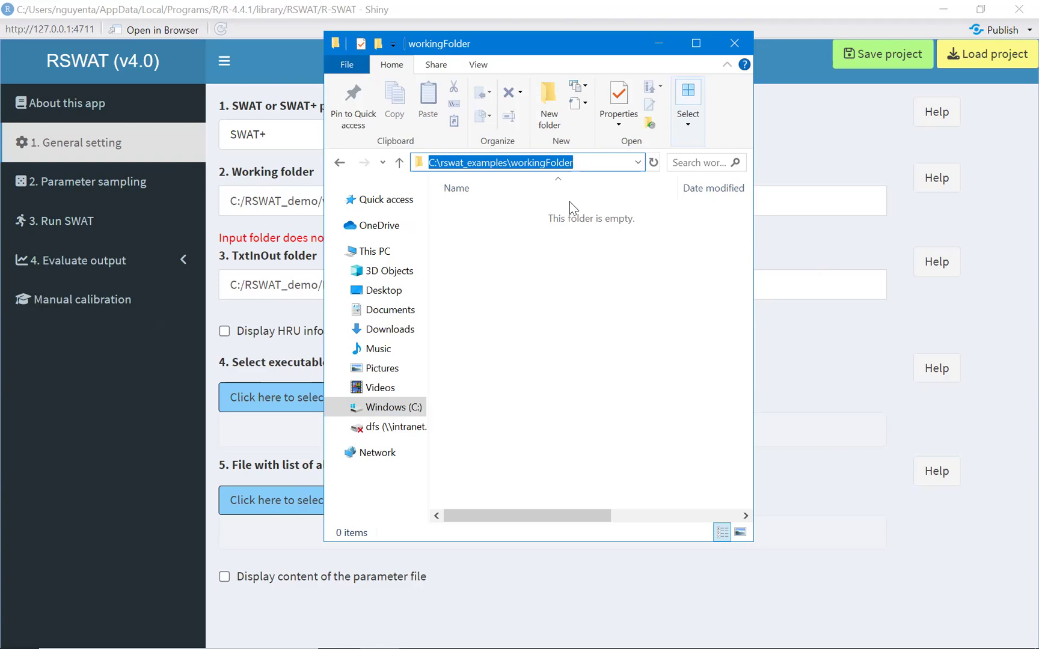
pyautogui.click(768, 320)
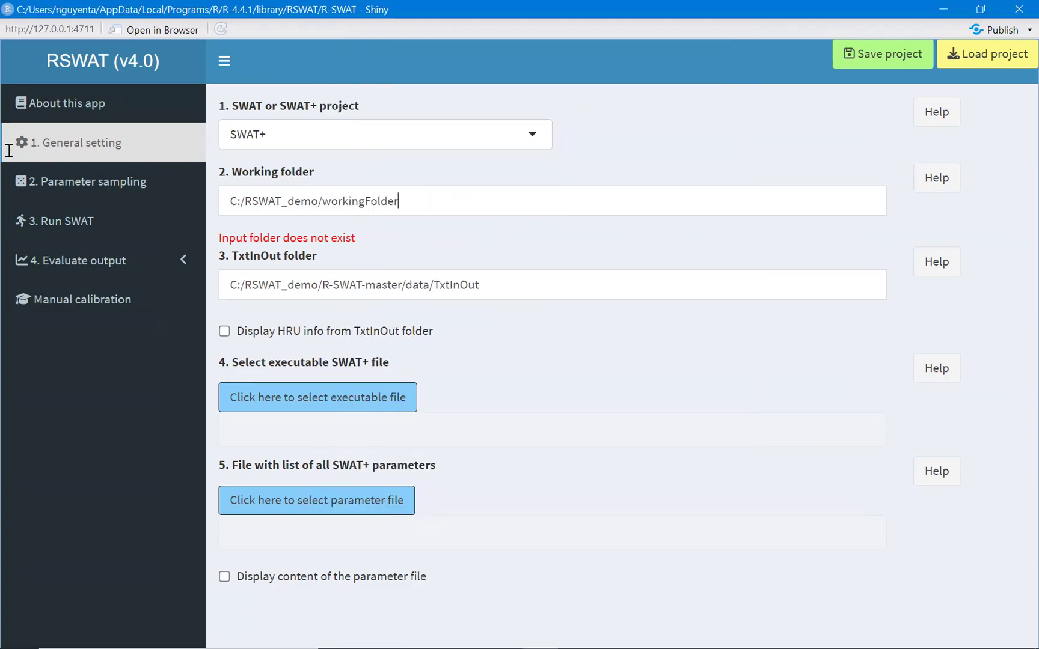
# - Set Working folder to C:\rswat_examples\workingFolder and TxtInOut folder to example_data\swatPlusTxtInOut
pyautogui.hotkey('ctrl', 'a')
pyautogui.hotkey('ctrl', 'v')
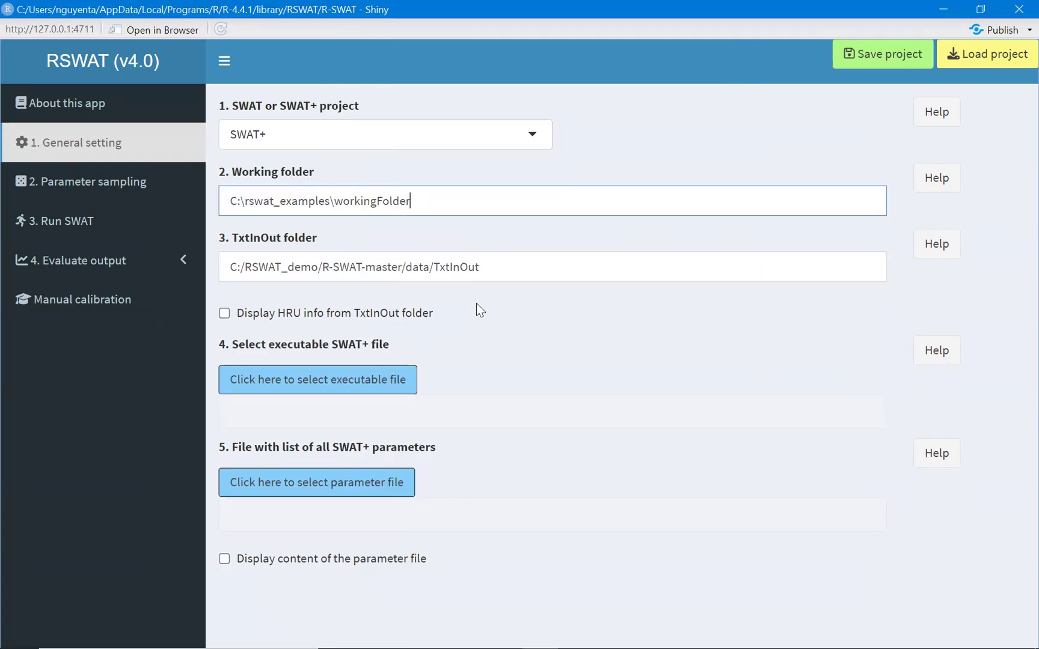
pyautogui.click(343, 632)
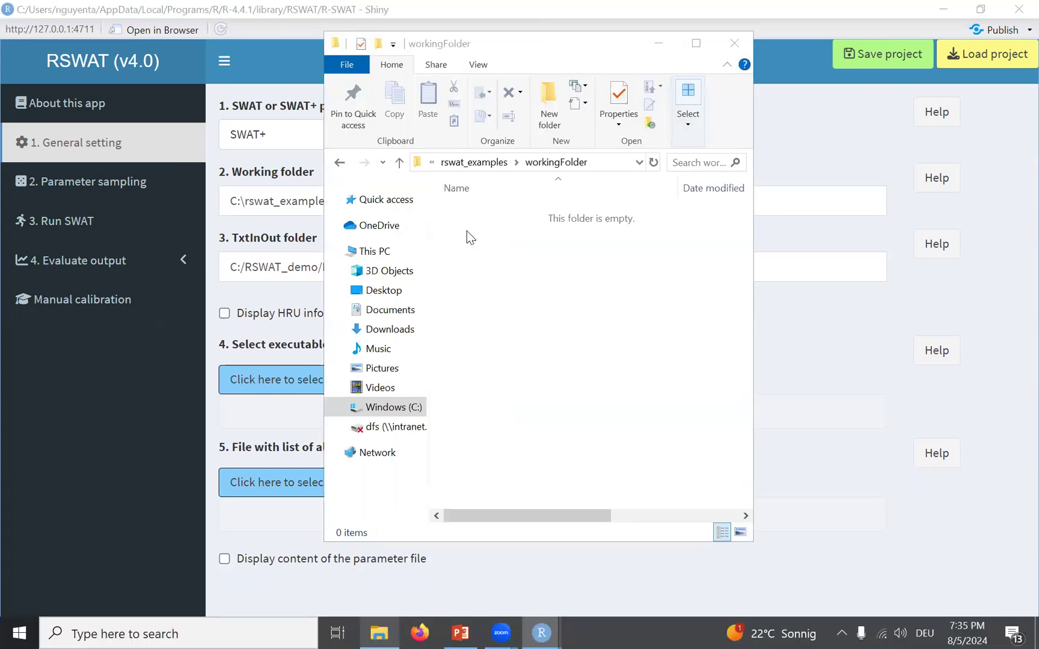
pyautogui.click(488, 163)
pyautogui.doubleClick(484, 212)
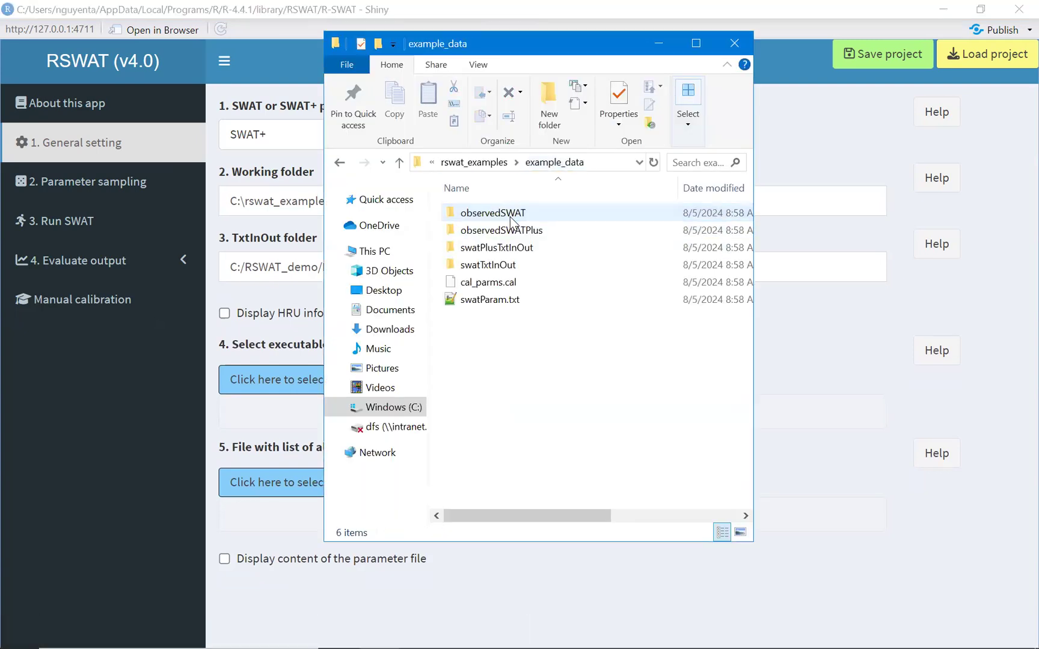
pyautogui.doubleClick(513, 249)
pyautogui.click(613, 167)
pyautogui.hotkey('ctrl', 'c')
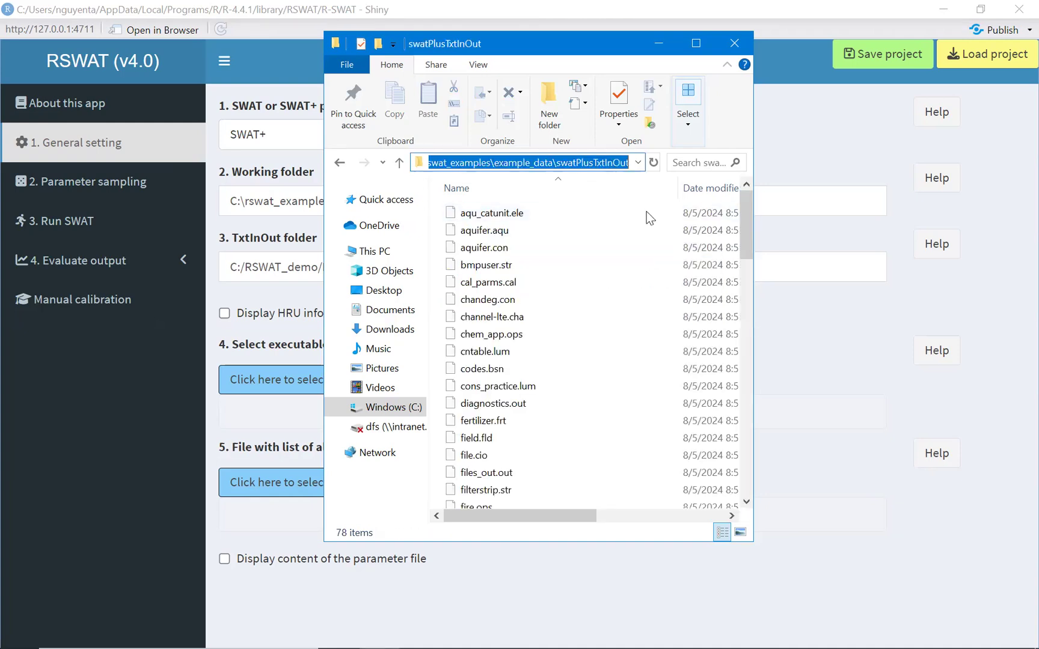
pyautogui.click(796, 353)
pyautogui.moveTo(510, 273); pyautogui.dragTo(186, 279)
pyautogui.hotkey('ctrl', 'v')
# - Display the HRU info table read from the TxtInOut folder
pyautogui.click(224, 314)
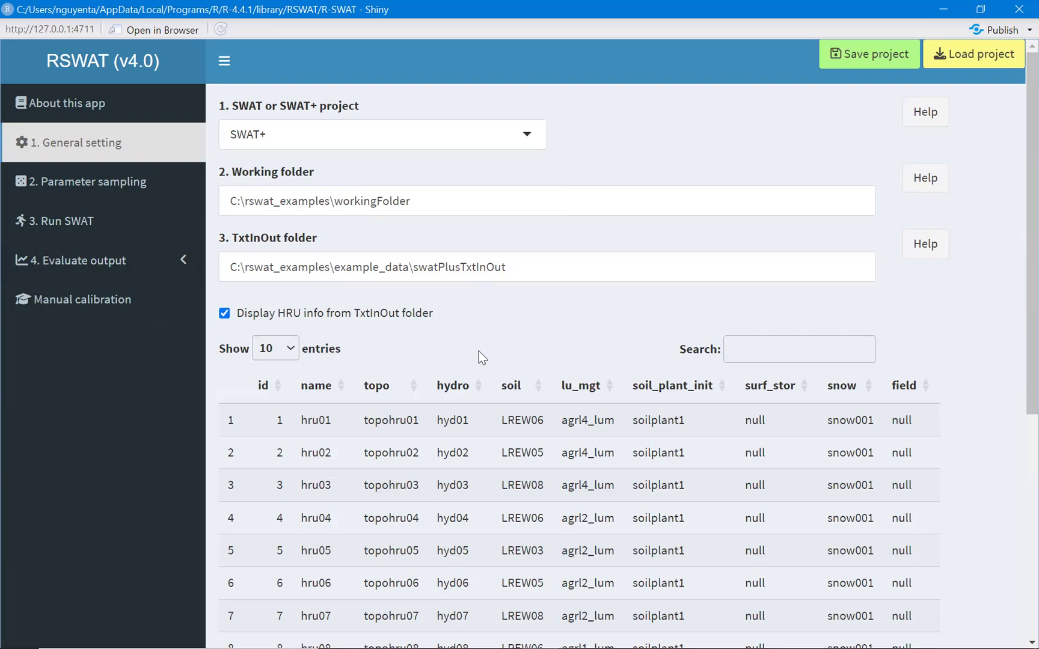
pyautogui.scroll(-3, 479, 352)
pyautogui.scroll(2, 276, 255)
# - Hide the HRU table and select C:\rswat_examples\swat_plus.exe as the SWAT+ executable
pyautogui.click(224, 232)
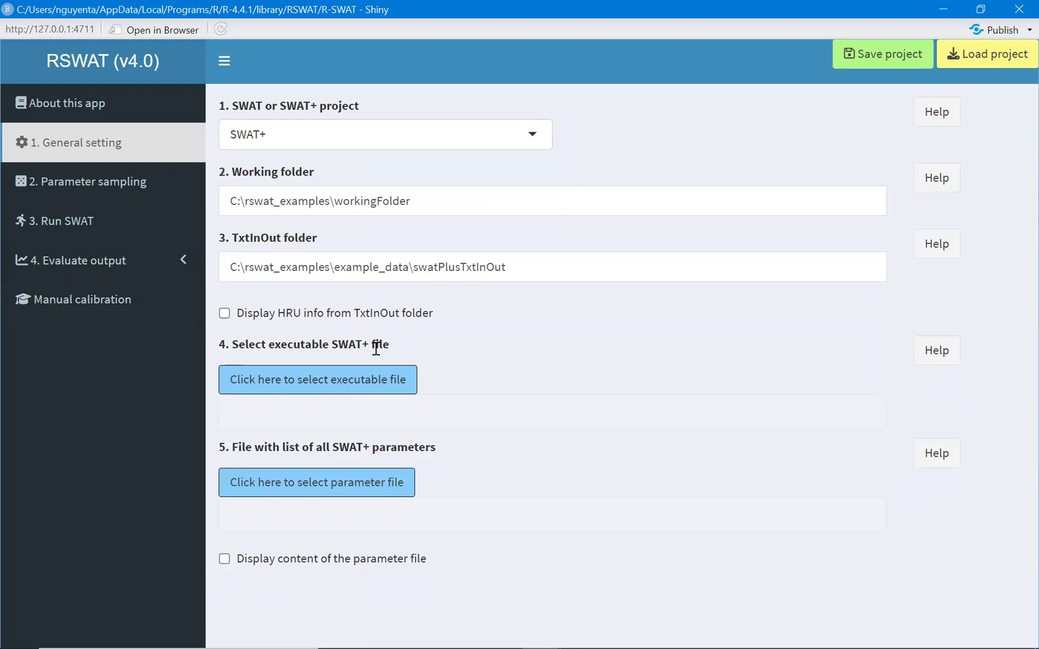
pyautogui.moveTo(332, 344); pyautogui.dragTo(375, 343)
pyautogui.click(375, 377)
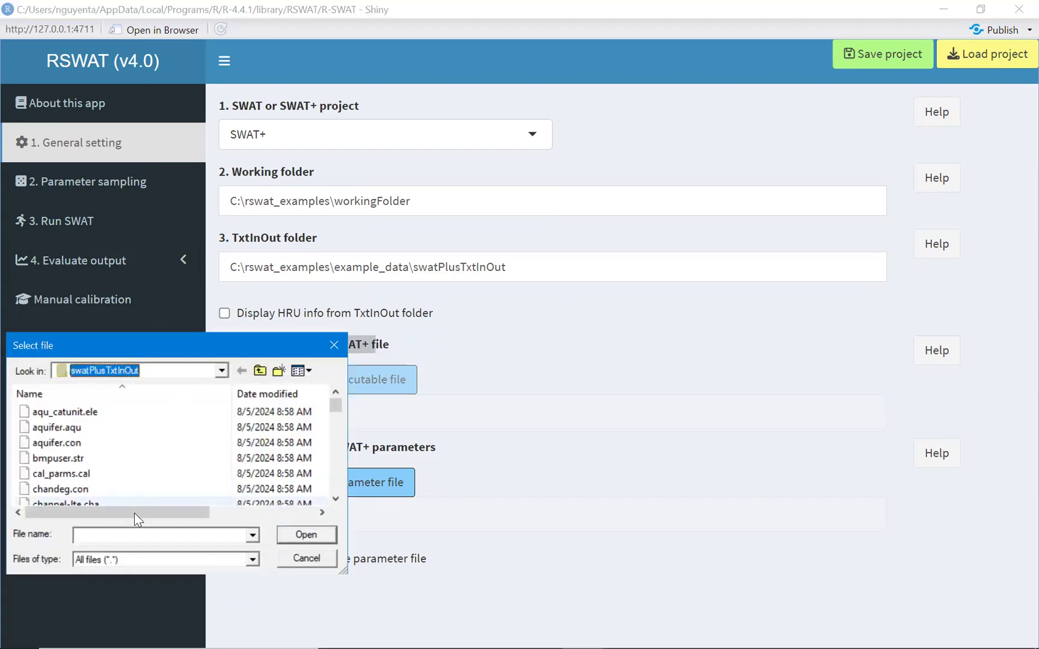
pyautogui.click(157, 365)
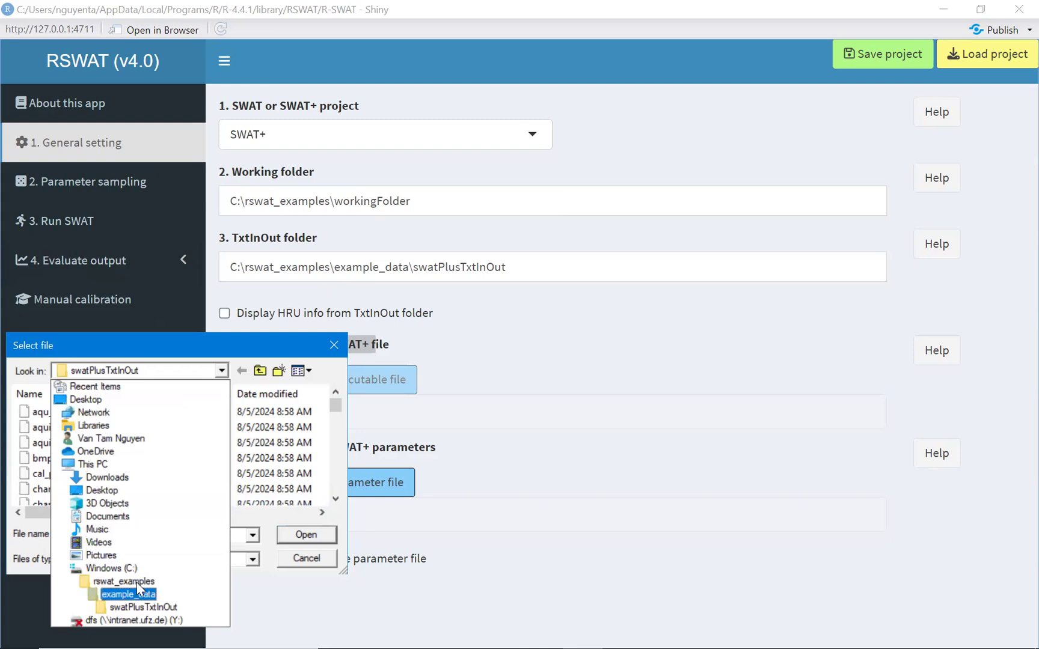
pyautogui.click(124, 582)
pyautogui.doubleClick(78, 455)
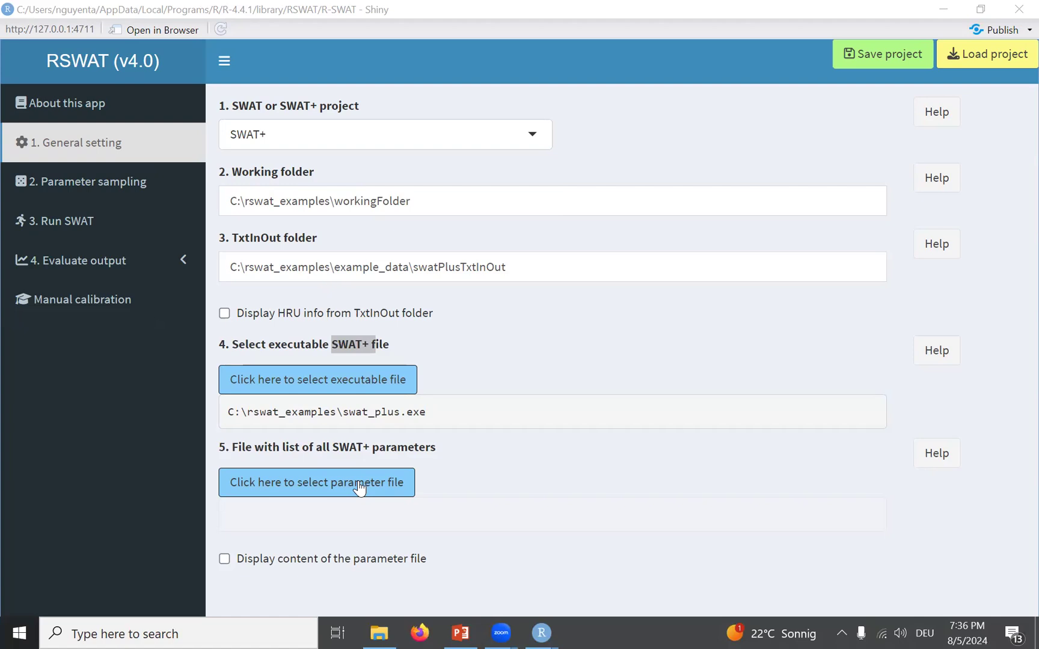
# - Choose example_data\cal_parms.cal as the parameter file and preview its contents
pyautogui.click(359, 488)
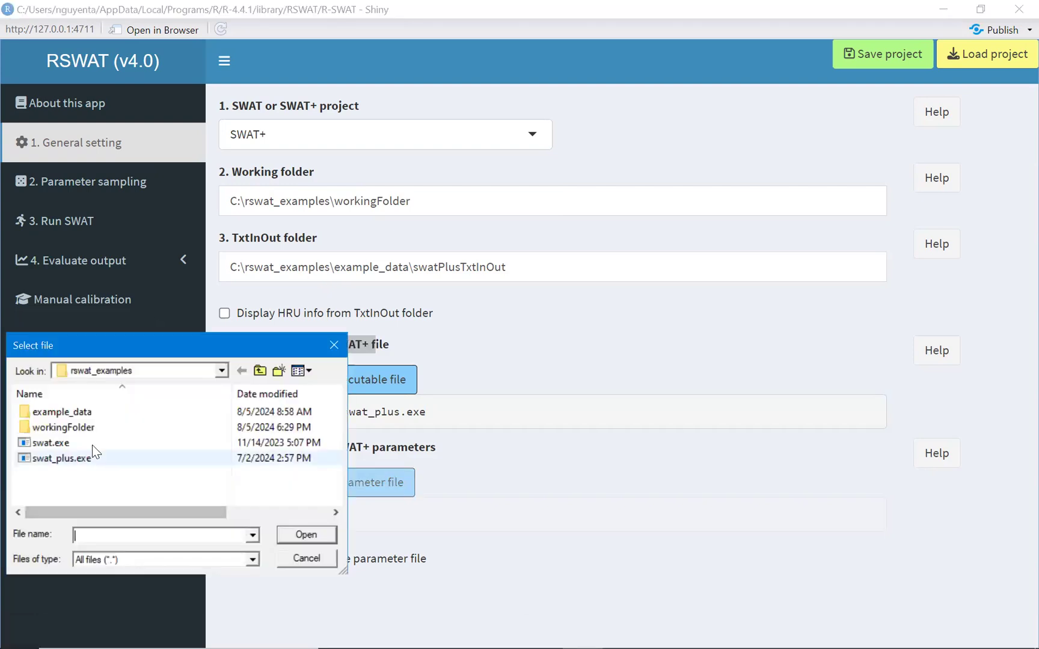
pyautogui.doubleClick(88, 414)
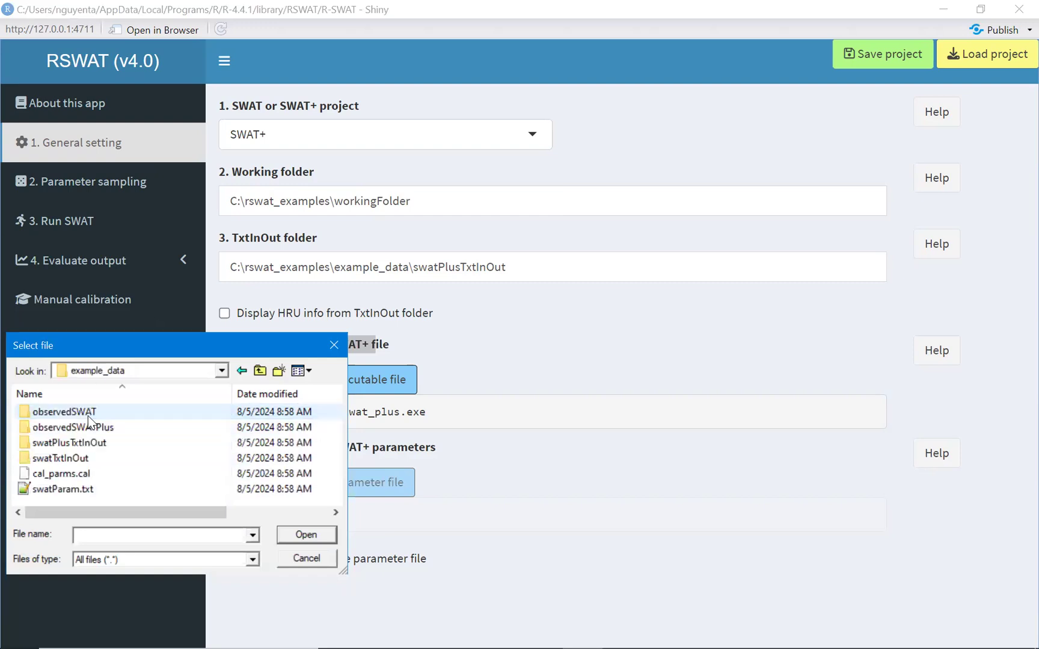
pyautogui.doubleClick(86, 474)
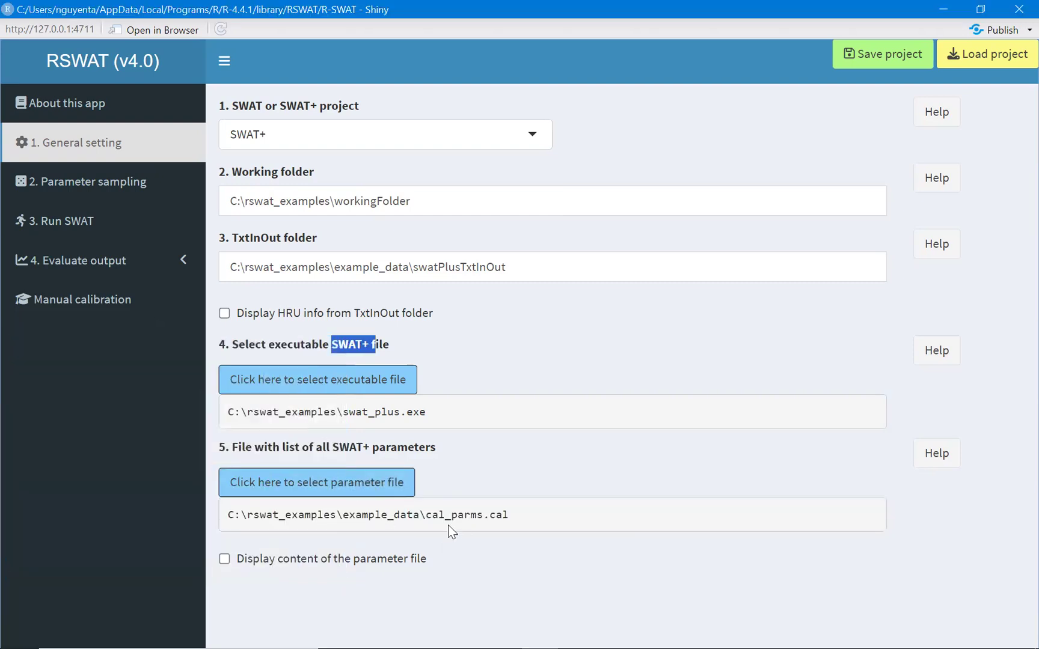
pyautogui.moveTo(428, 518); pyautogui.dragTo(489, 519)
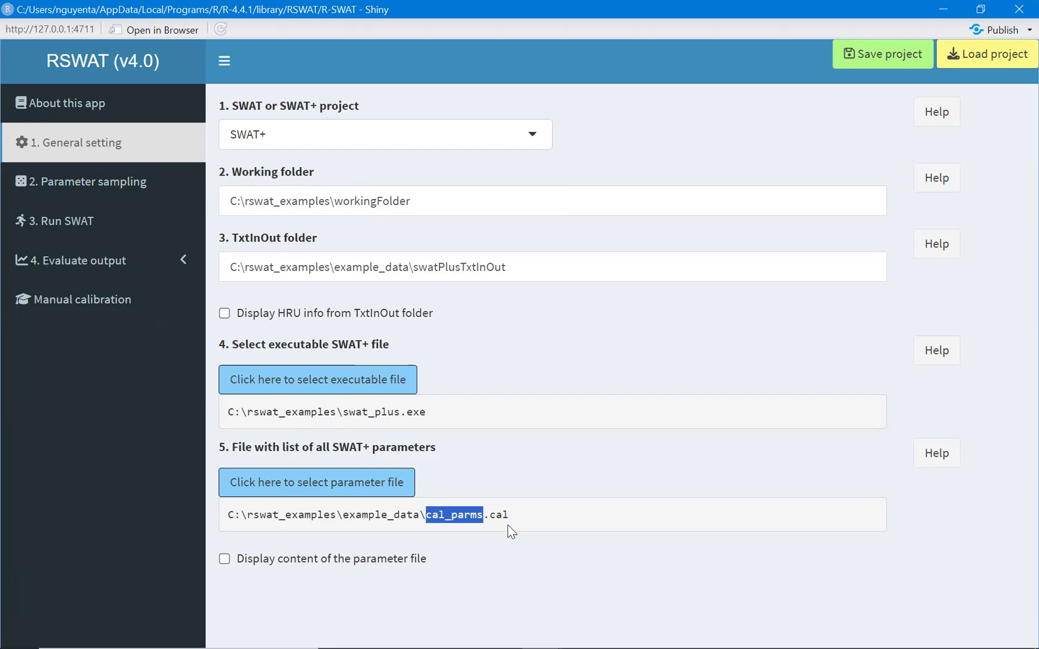
pyautogui.press('space')
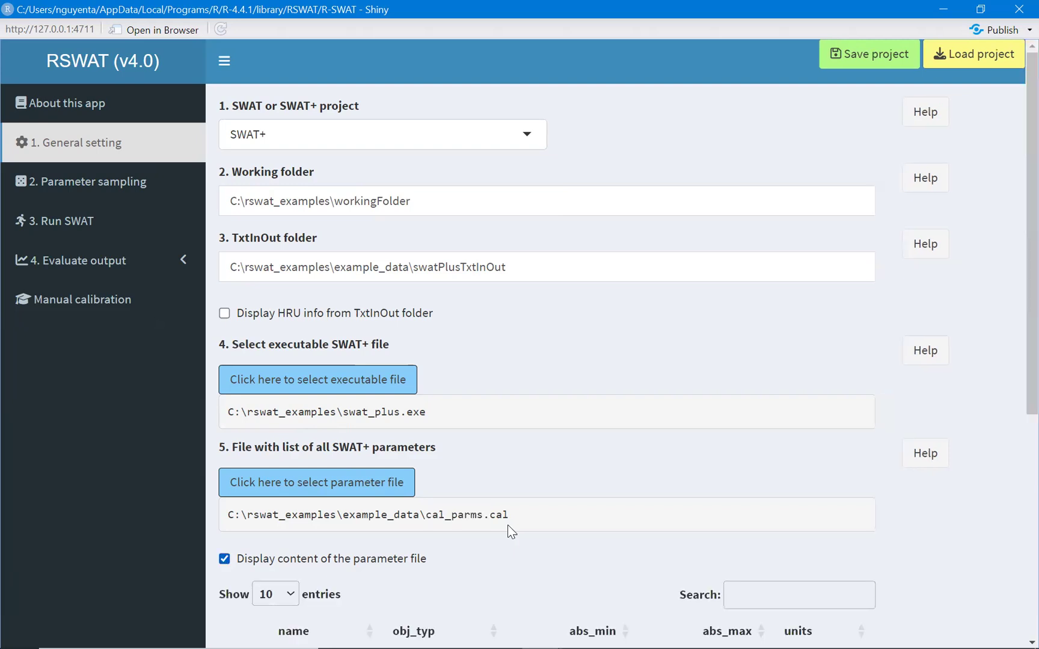
pyautogui.scroll(-5, 508, 524)
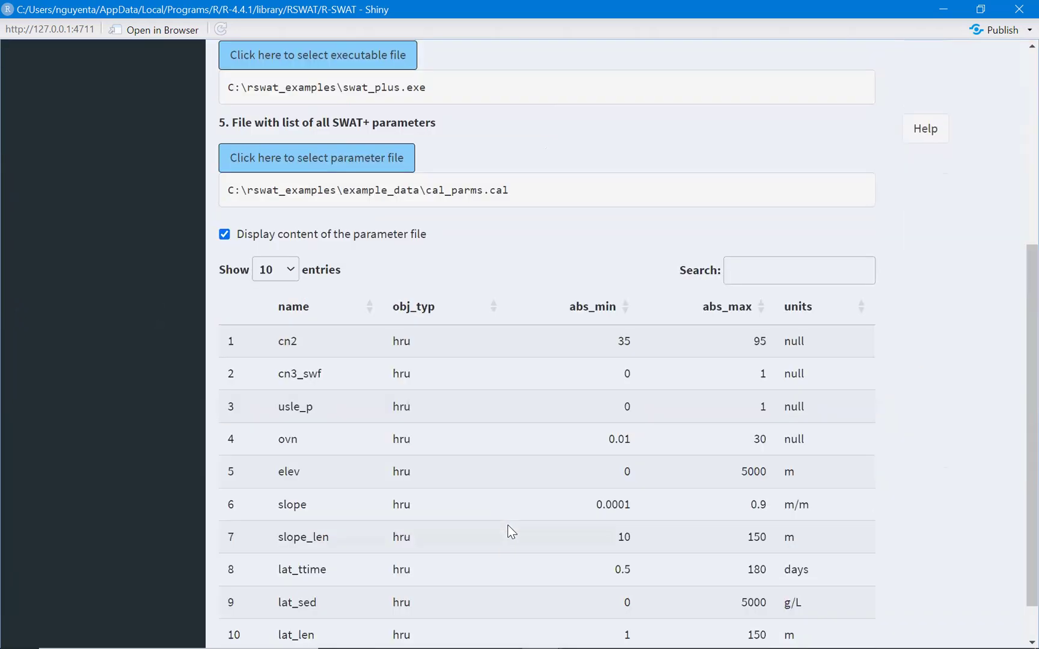
pyautogui.click(289, 238)
# - On the Parameter sampling page, review cn2.hru's Min/Max and the change types of cn2.hru, canmx.hru, k.sol
pyautogui.click(108, 183)
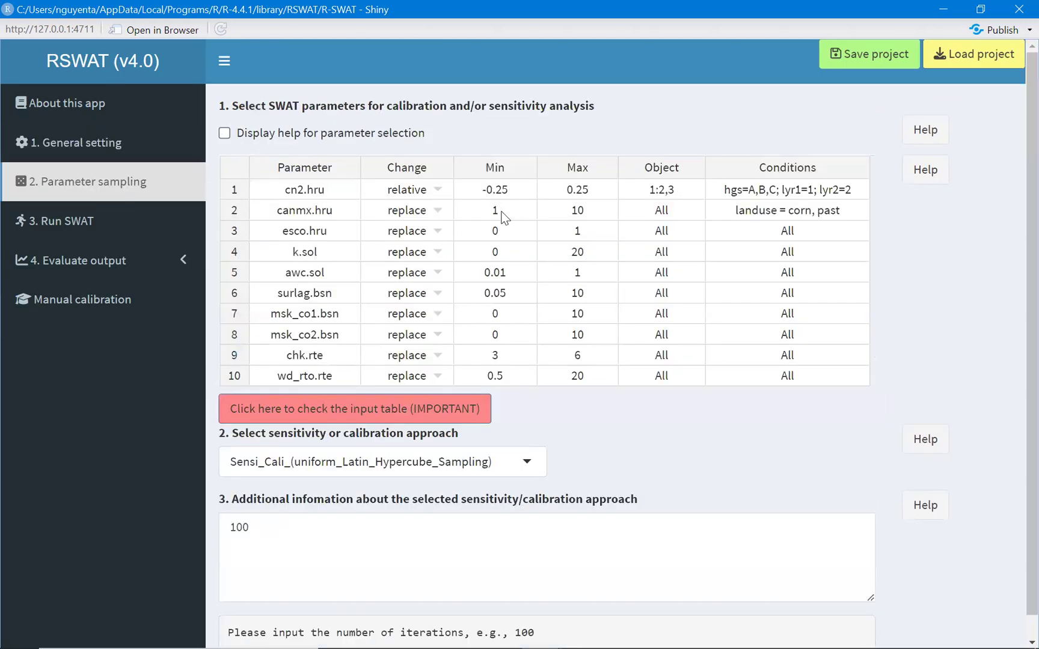
pyautogui.click(479, 193)
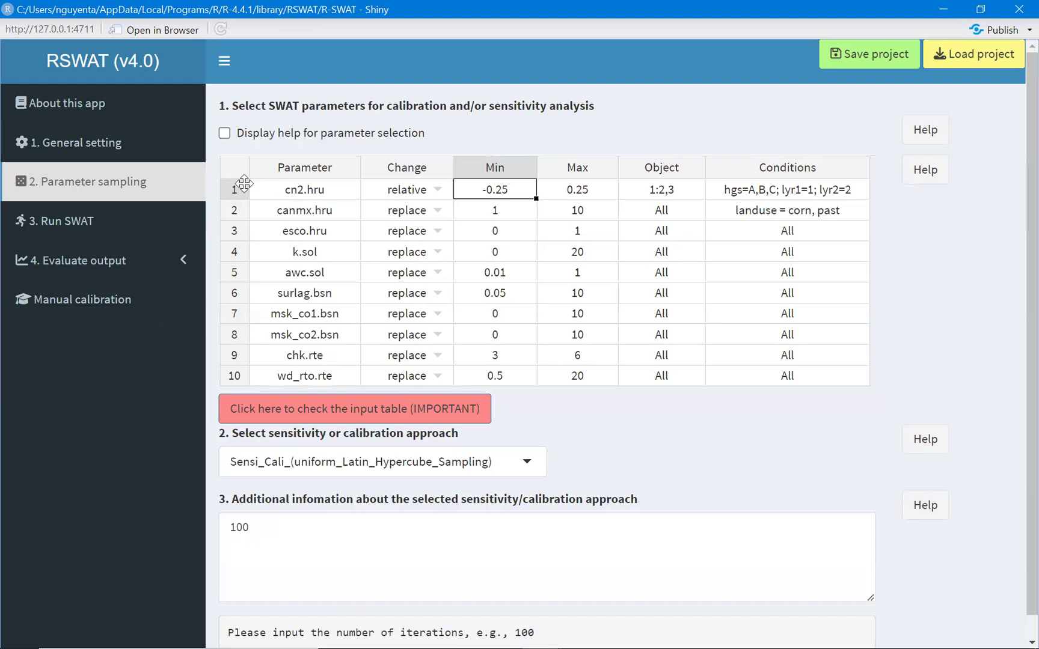
pyautogui.click(598, 196)
pyautogui.click(401, 194)
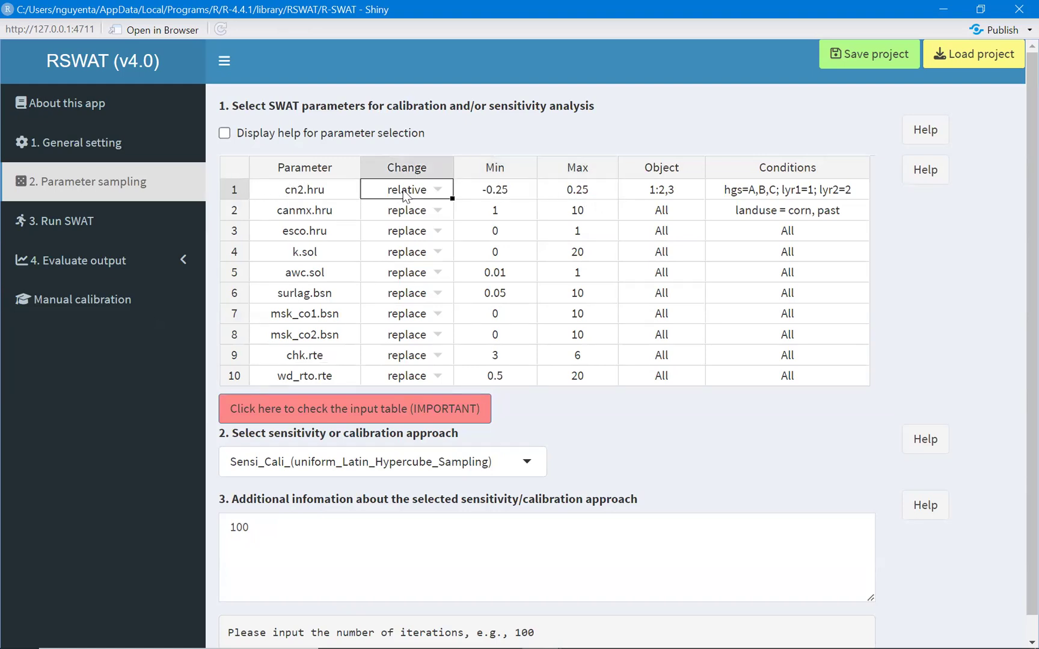
pyautogui.click(421, 210)
pyautogui.click(414, 246)
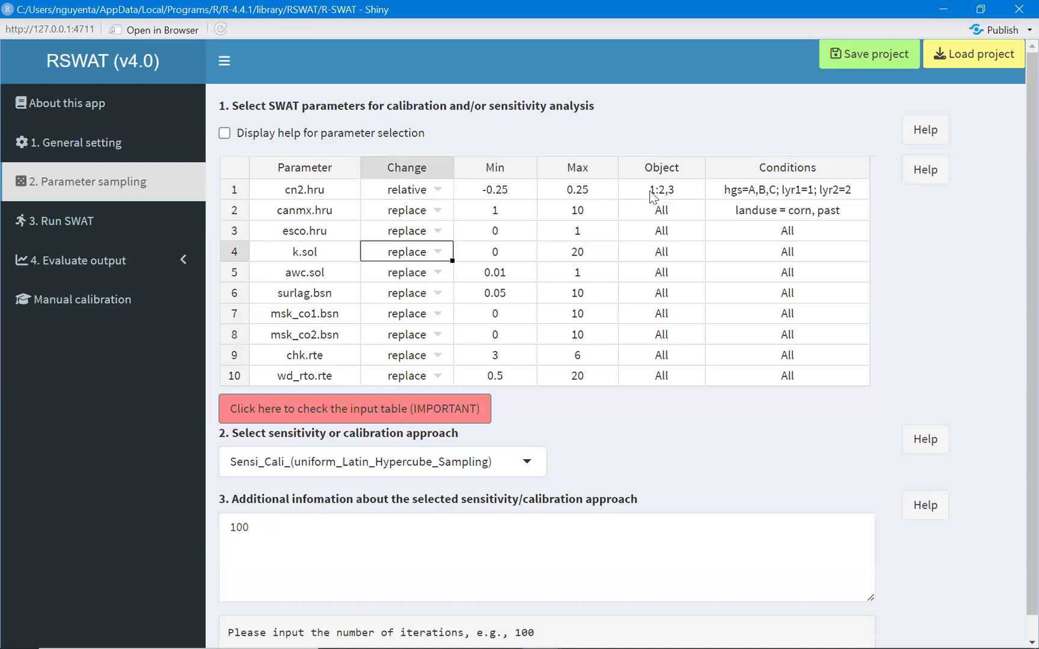
# - Read the parameter selection help on the replace change formula, then close it
pyautogui.click(928, 179)
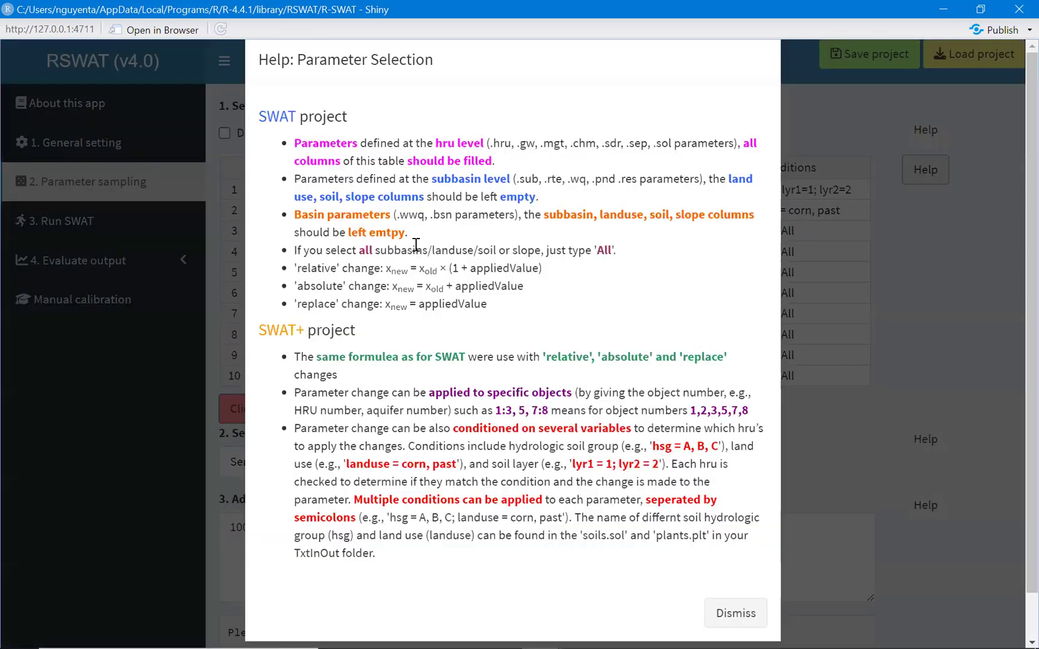
pyautogui.moveTo(316, 310); pyautogui.dragTo(452, 341)
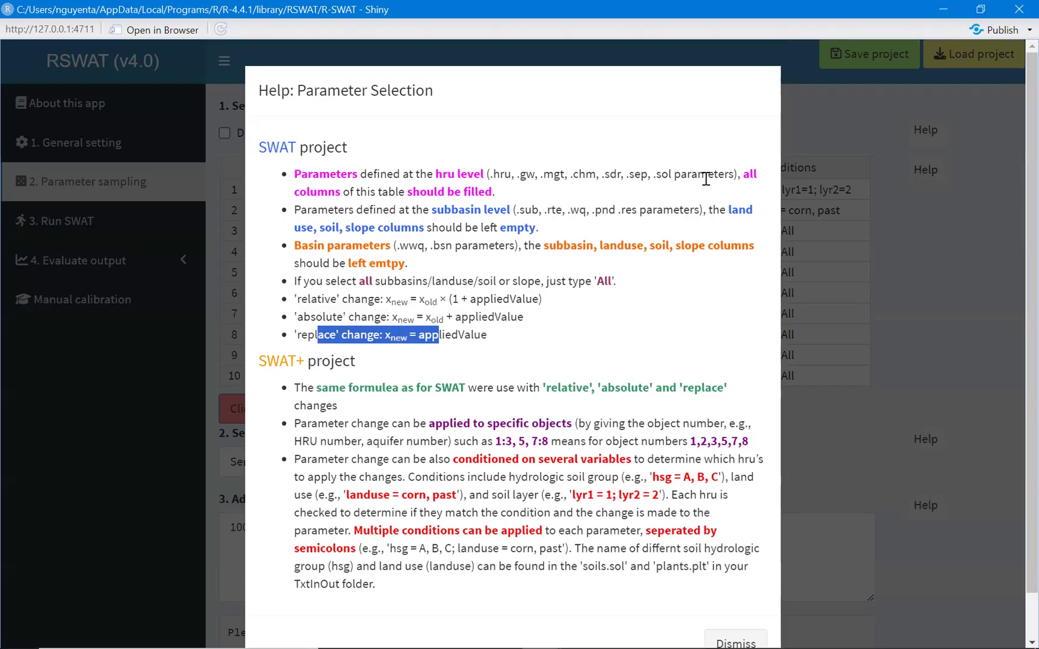
pyautogui.click(800, 100)
# - Fill esco.hru's 'All' condition up into the Conditions cells of cn2.hru and canmx.hru
pyautogui.click(751, 196)
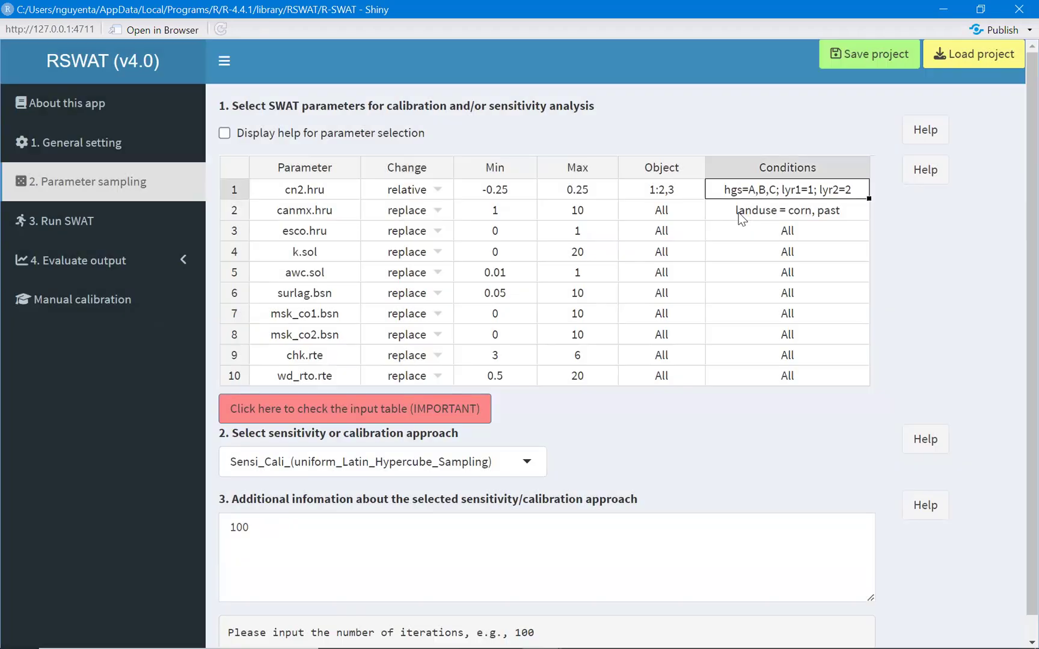
pyautogui.click(865, 238)
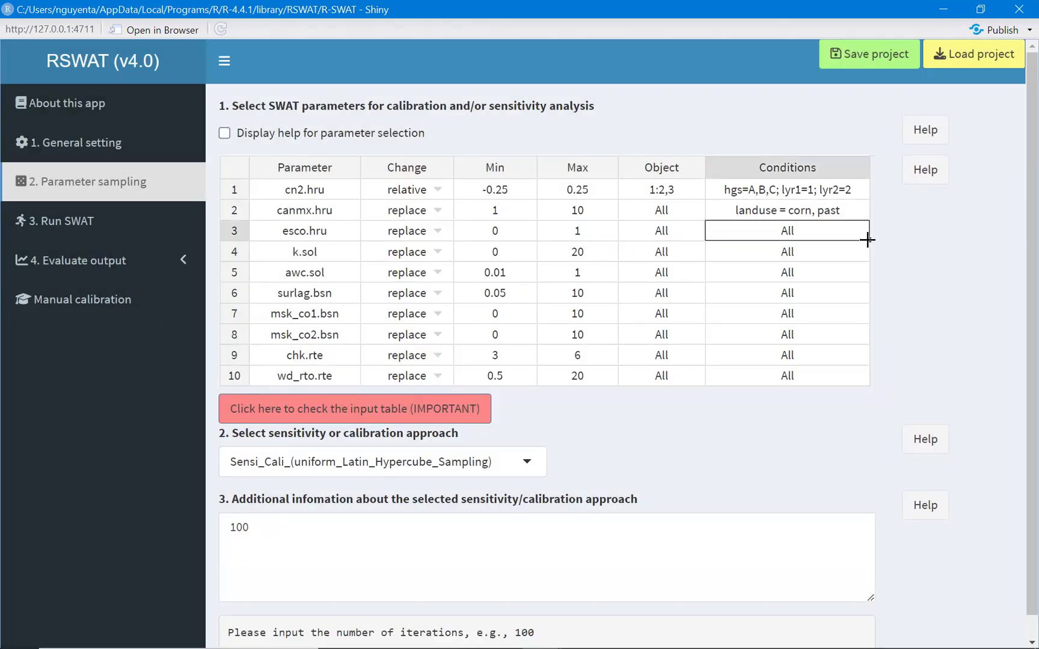
pyautogui.moveTo(867, 240); pyautogui.dragTo(867, 194)
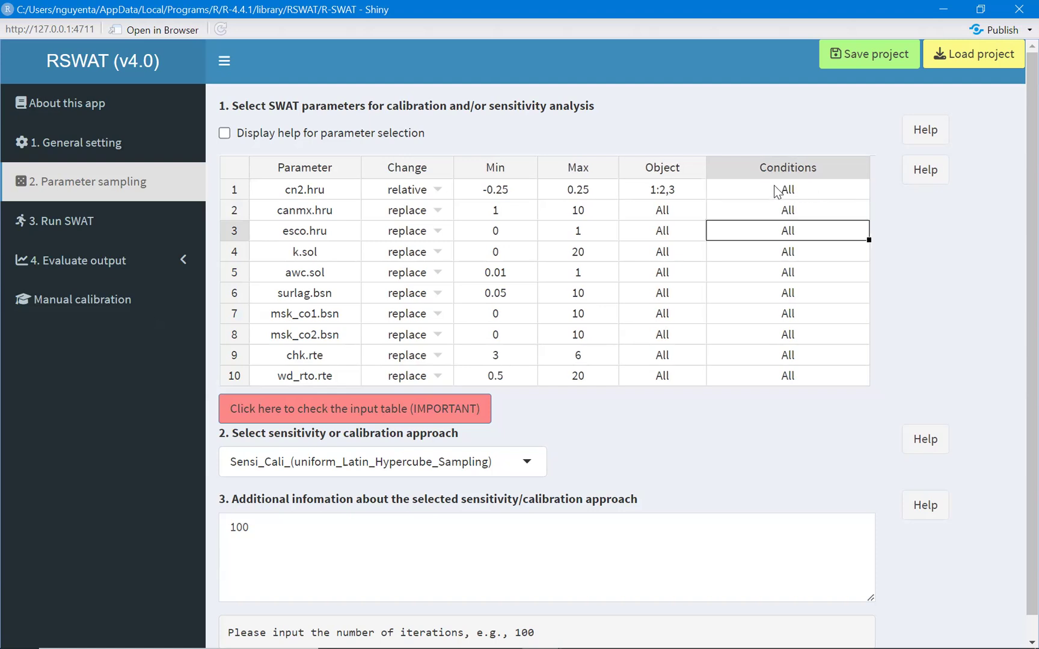
pyautogui.click(780, 209)
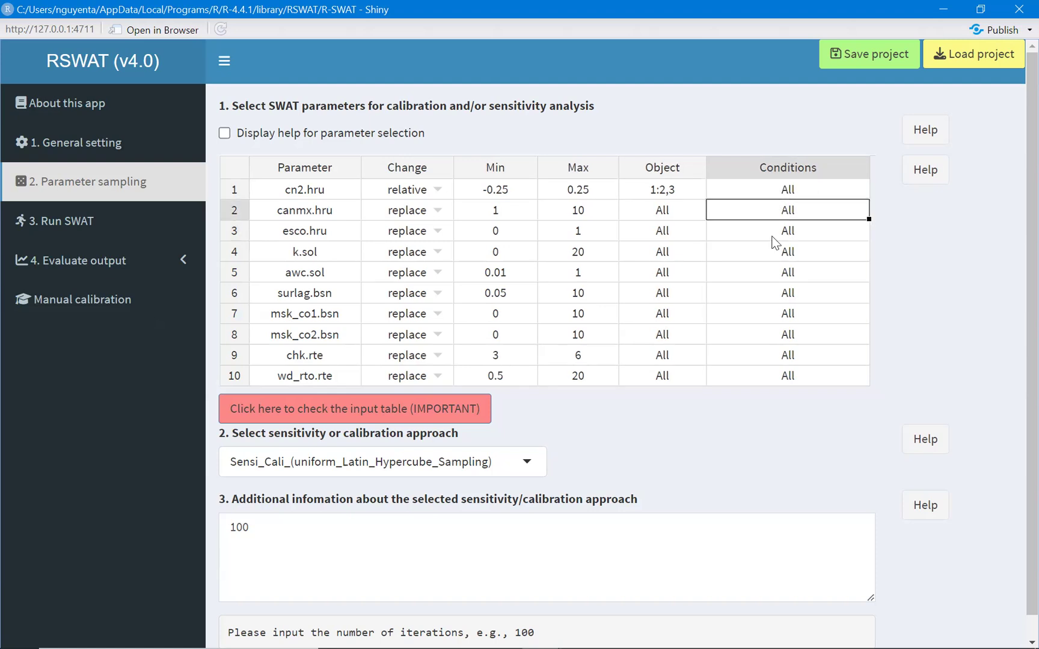
# - Delete the wd_rto.rte row from the parameter table
pyautogui.click(788, 190)
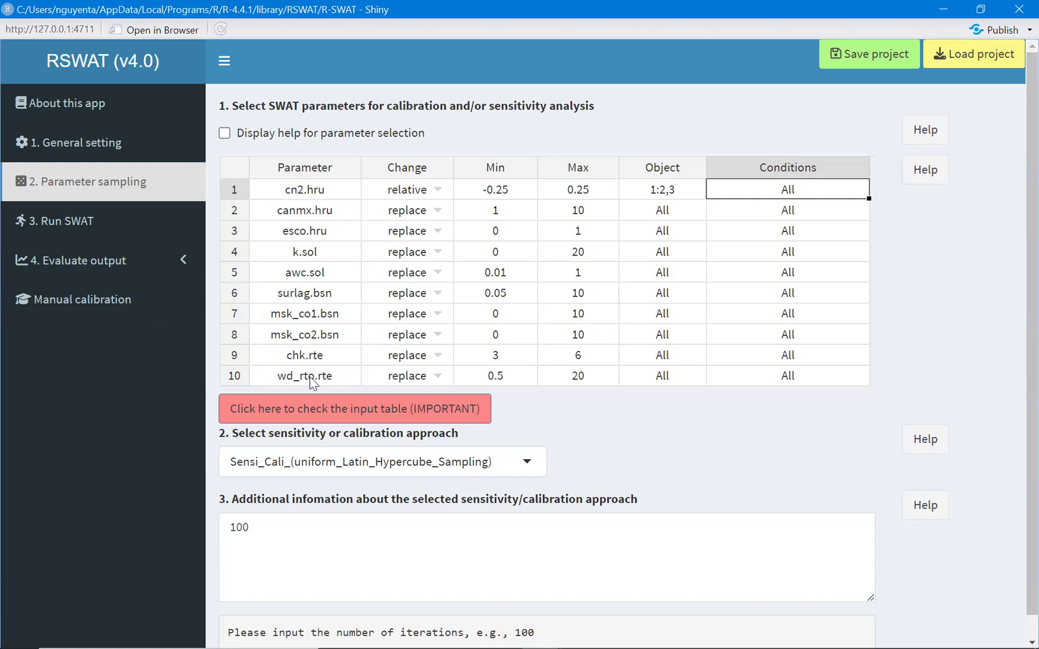
pyautogui.click(238, 378)
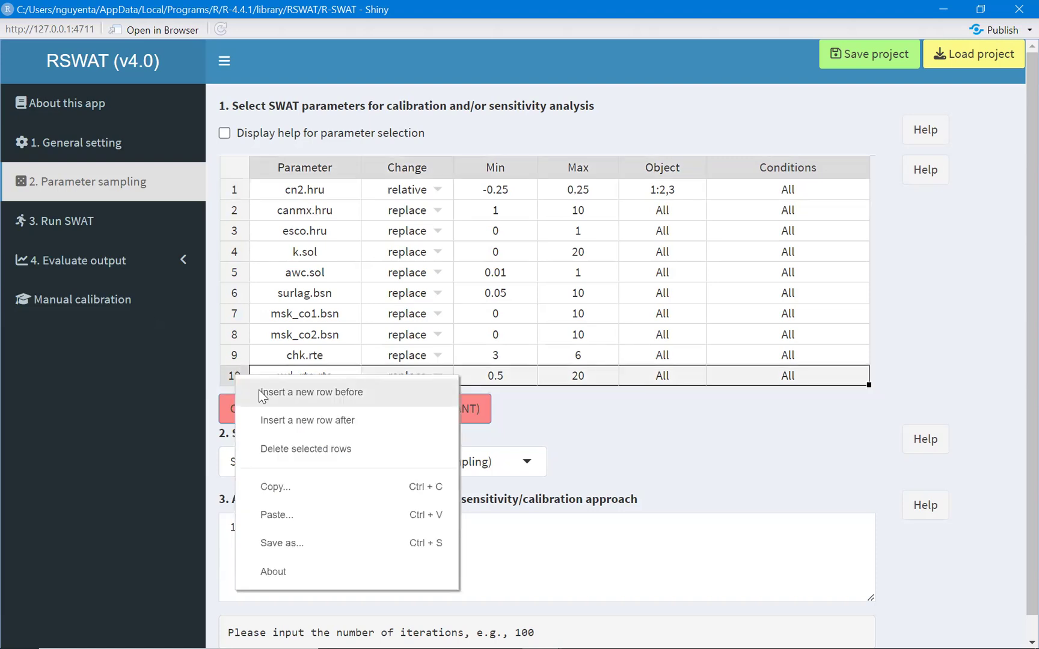
pyautogui.click(332, 458)
# - Insert an empty row after chk.rte and show the available parameter list
pyautogui.rightClick(233, 359)
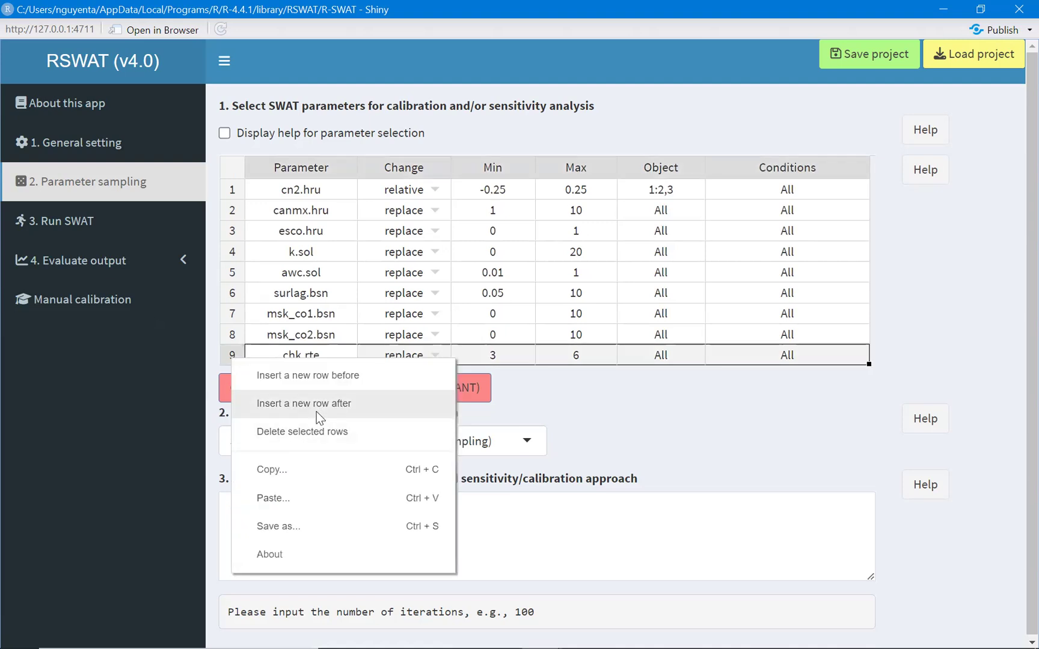
pyautogui.click(339, 404)
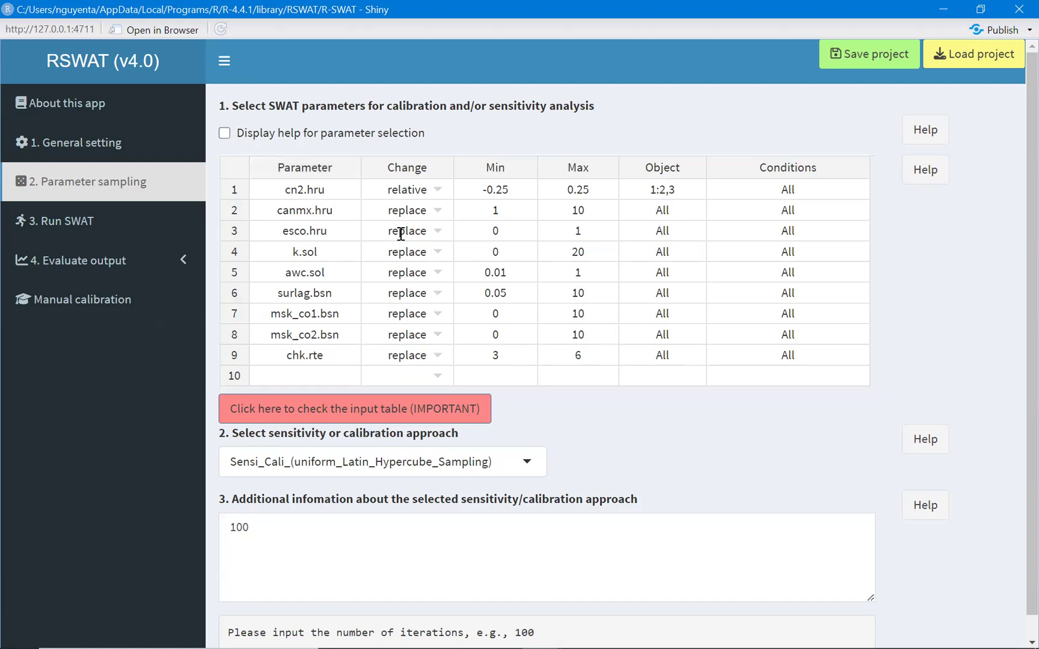
pyautogui.click(225, 133)
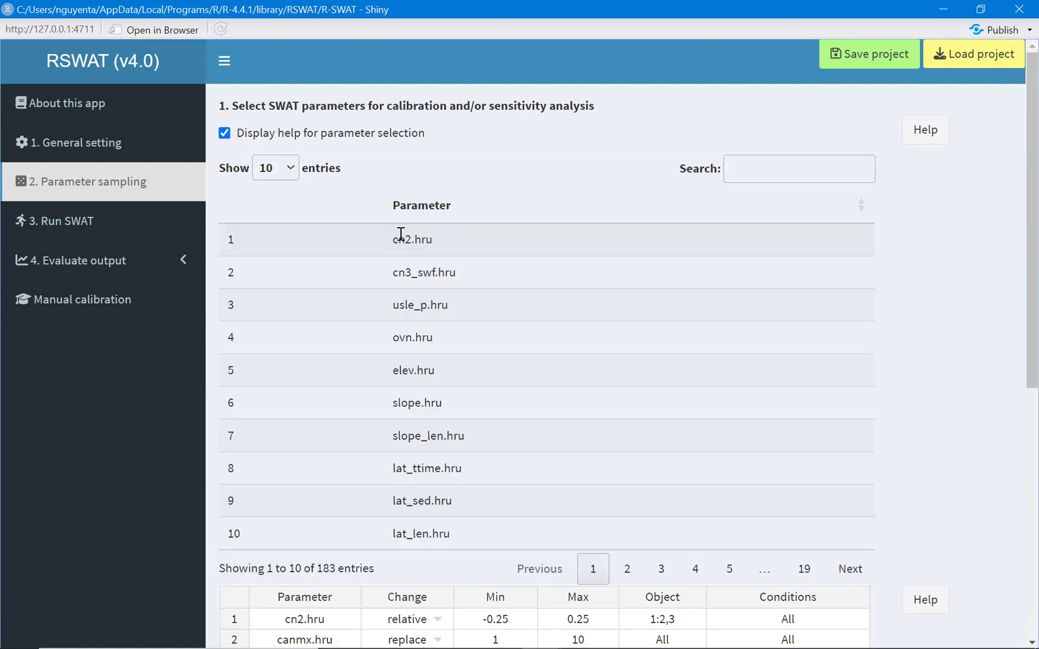
# - Filter the parameter list for 'hru', copy slope.hru, and select the empty tenth row's Parameter cell
pyautogui.click(766, 173)
pyautogui.write('.gw')
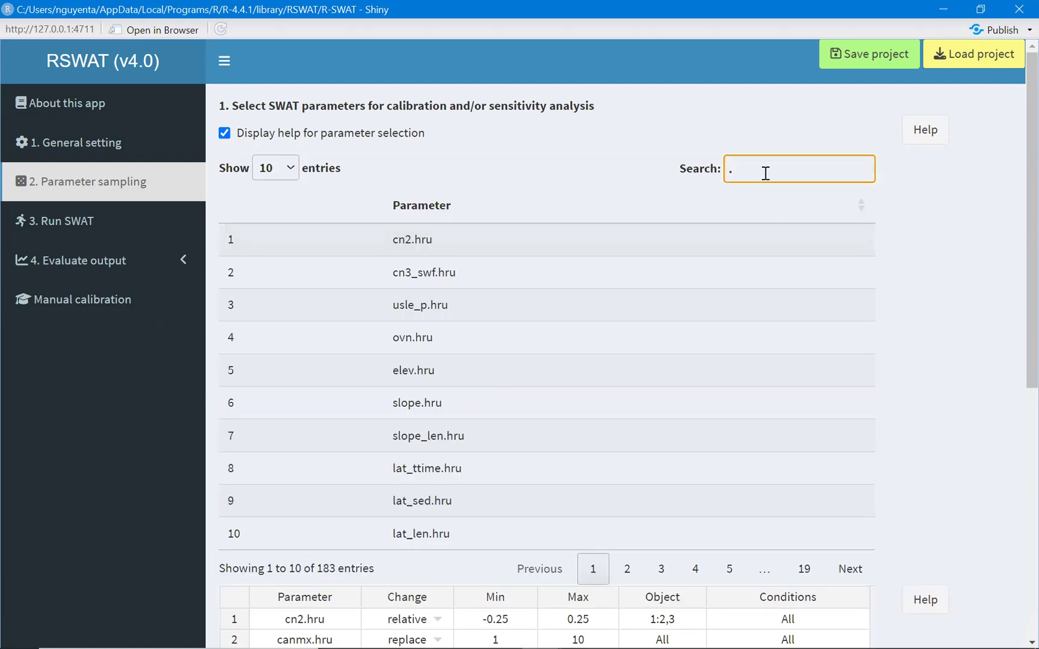
pyautogui.press('BackSpace')
pyautogui.press('BackSpace')
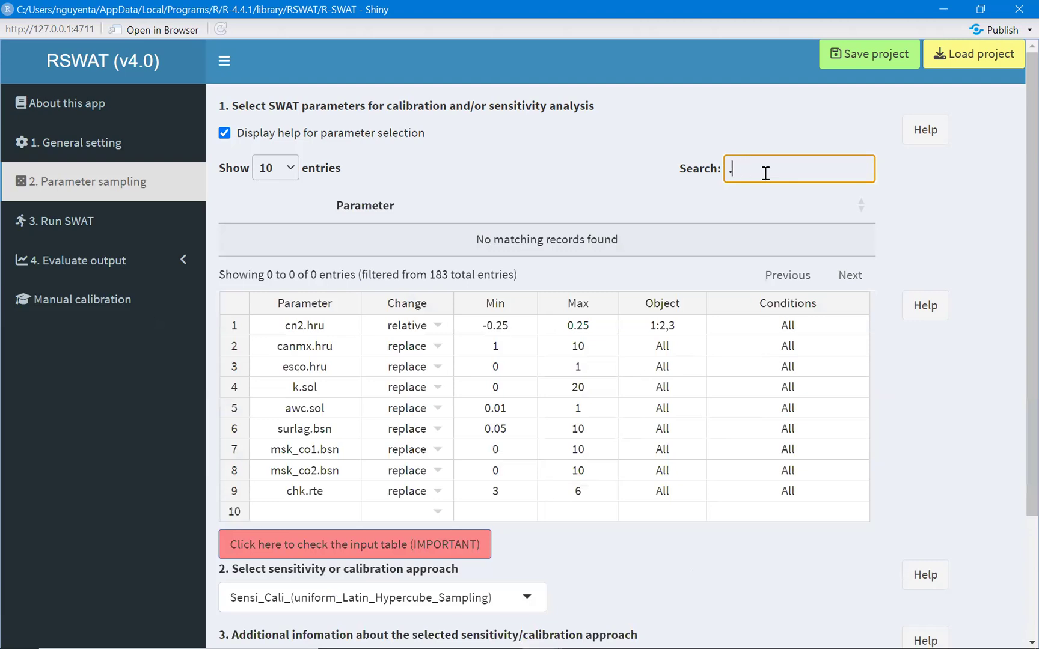
pyautogui.write('hu')
pyautogui.press('BackSpace')
pyautogui.press('BackSpace')
pyautogui.press('BackSpace')
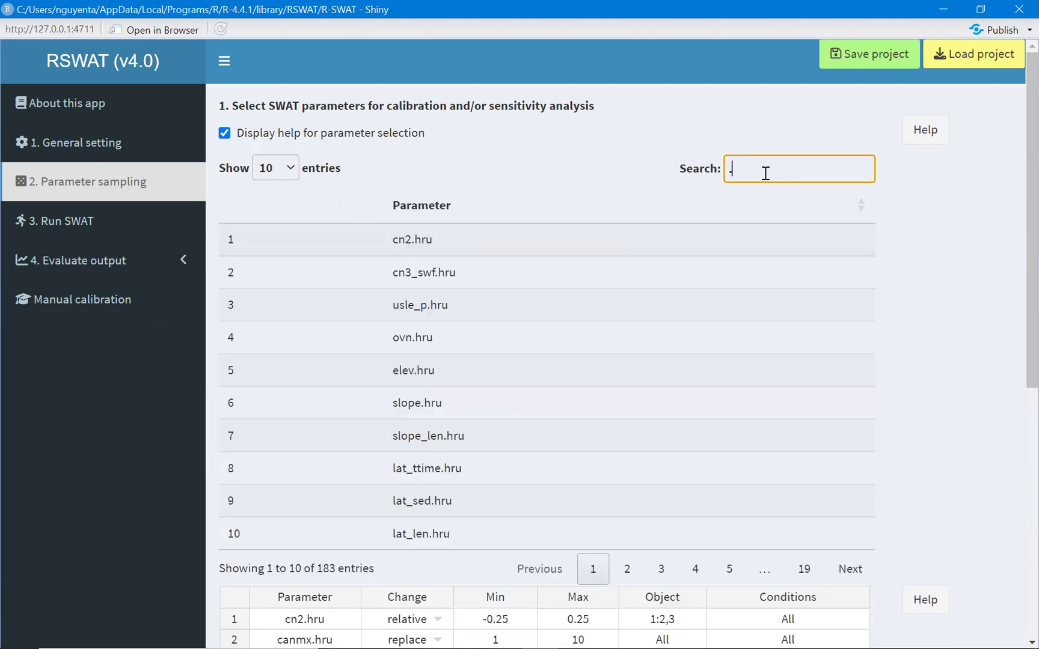
pyautogui.write('hur')
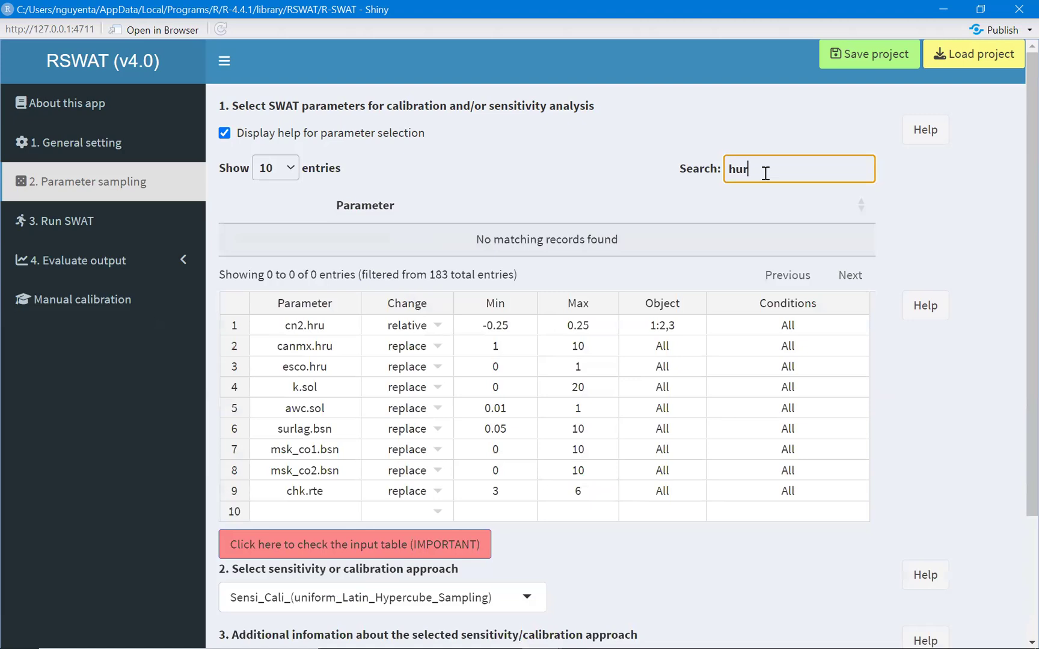
pyautogui.press('BackSpace')
pyautogui.press('BackSpace')
pyautogui.write('ru')
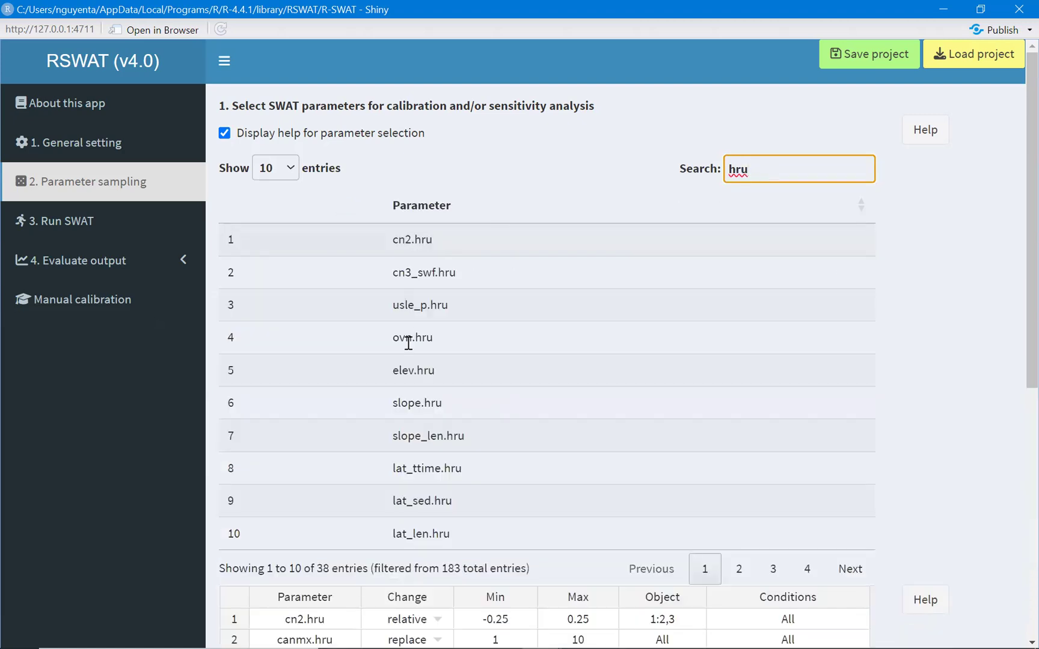
pyautogui.moveTo(396, 399); pyautogui.dragTo(446, 406)
pyautogui.hotkey('ctrl', 'c')
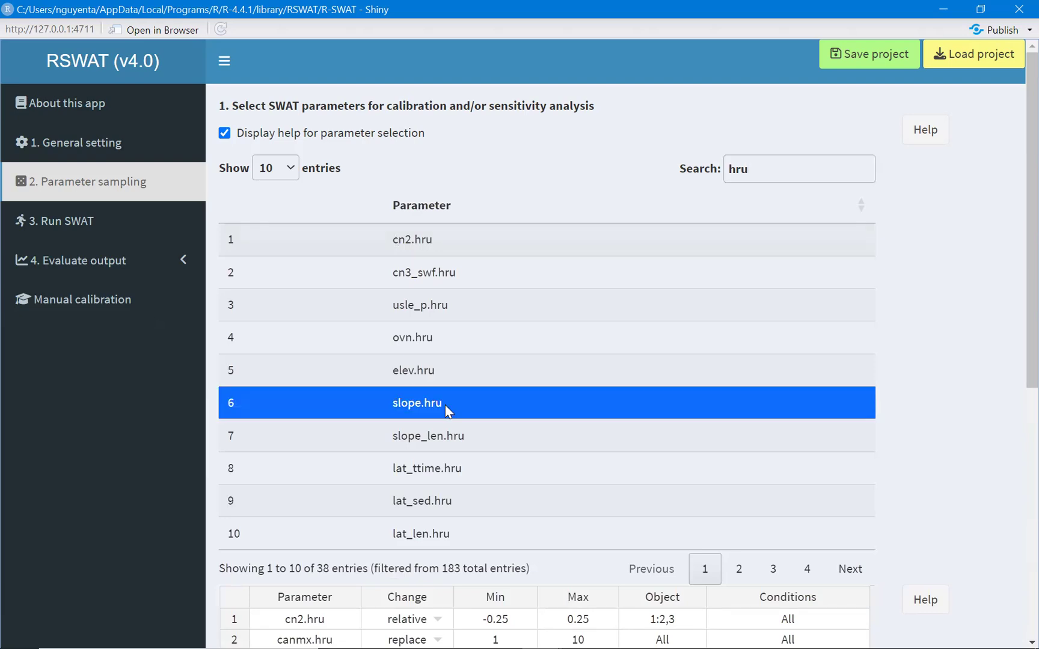
pyautogui.click(225, 134)
pyautogui.click(337, 378)
# - Paste slope.hru into row 10, set its change type to relative, and step through its cells
pyautogui.hotkey('ctrl', 'v')
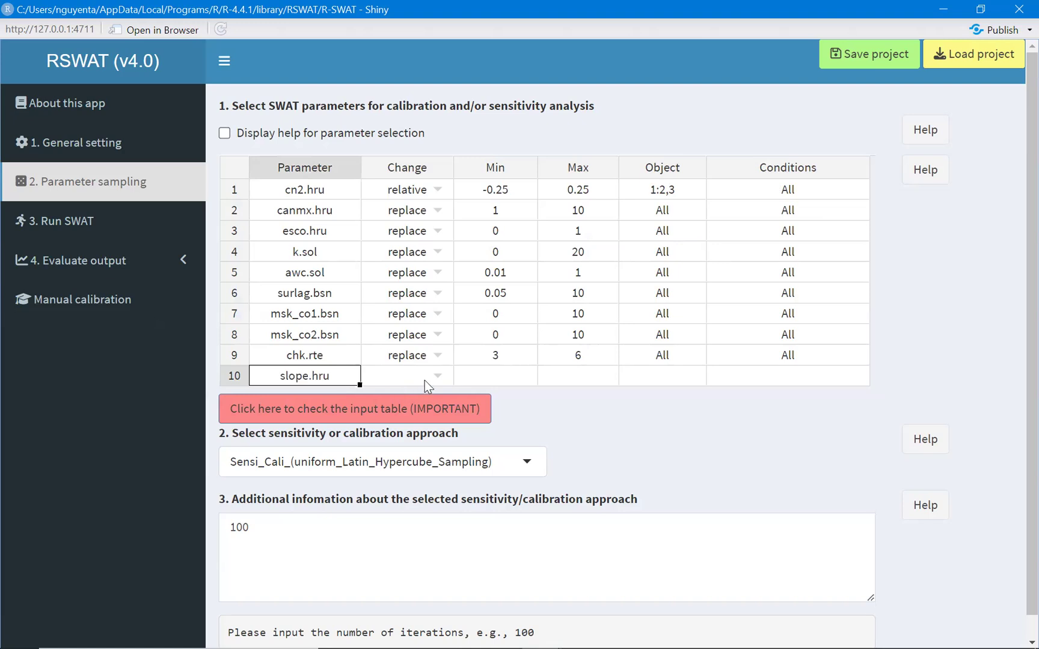
pyautogui.click(424, 380)
pyautogui.click(438, 376)
pyautogui.click(406, 417)
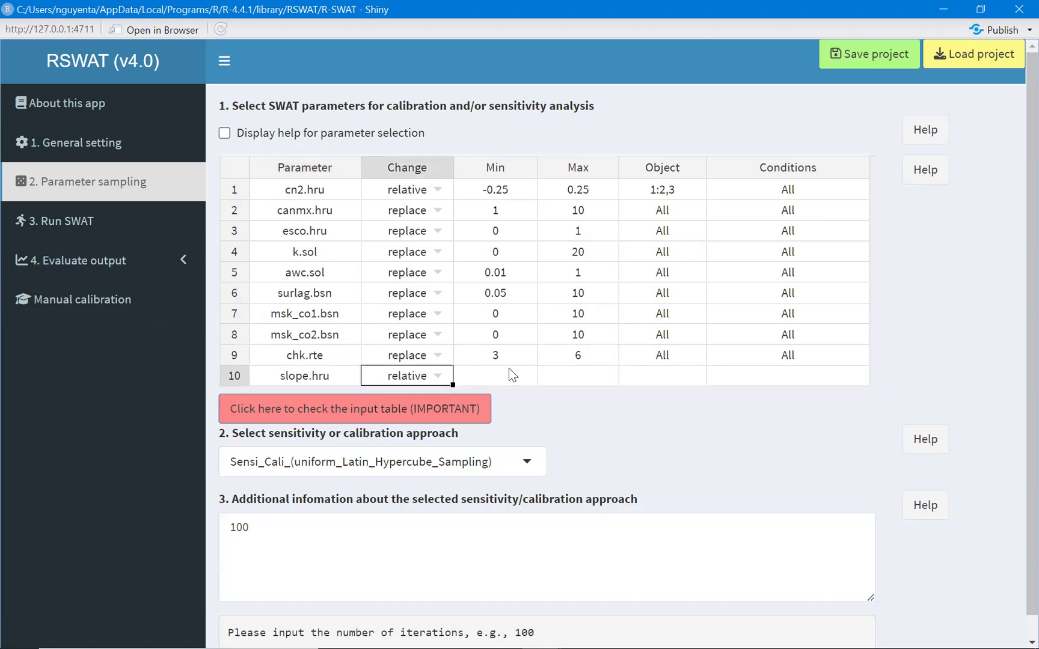
pyautogui.click(509, 376)
pyautogui.click(595, 379)
pyautogui.click(684, 383)
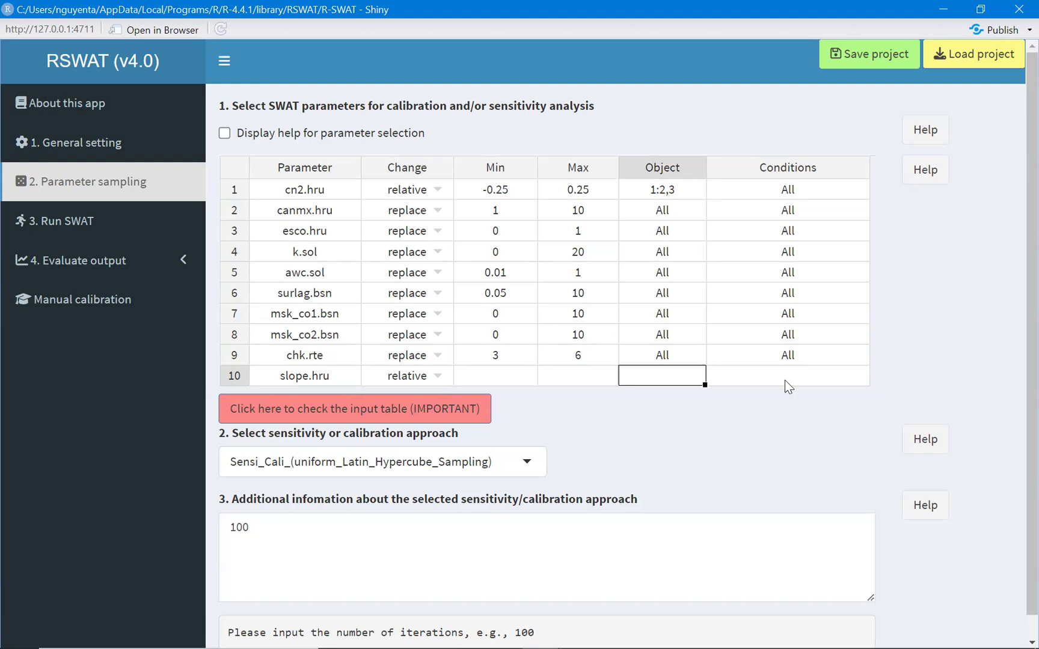
pyautogui.click(784, 380)
# - Delete the slope.hru row, leaving nine parameters ending at chk.rte
pyautogui.click(229, 377)
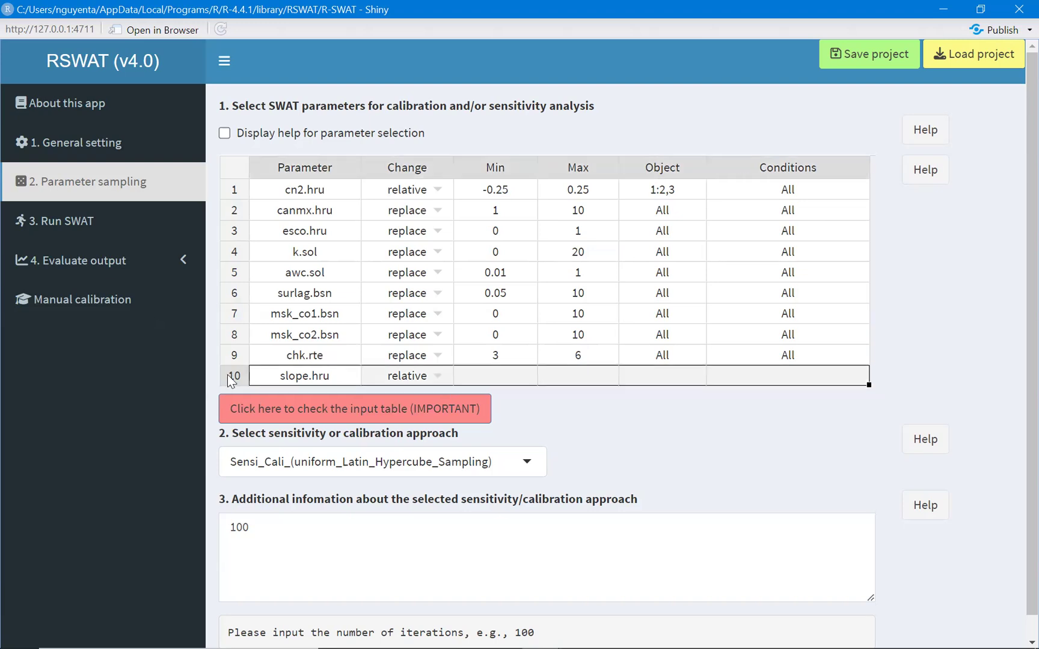
pyautogui.rightClick(229, 380)
pyautogui.click(282, 448)
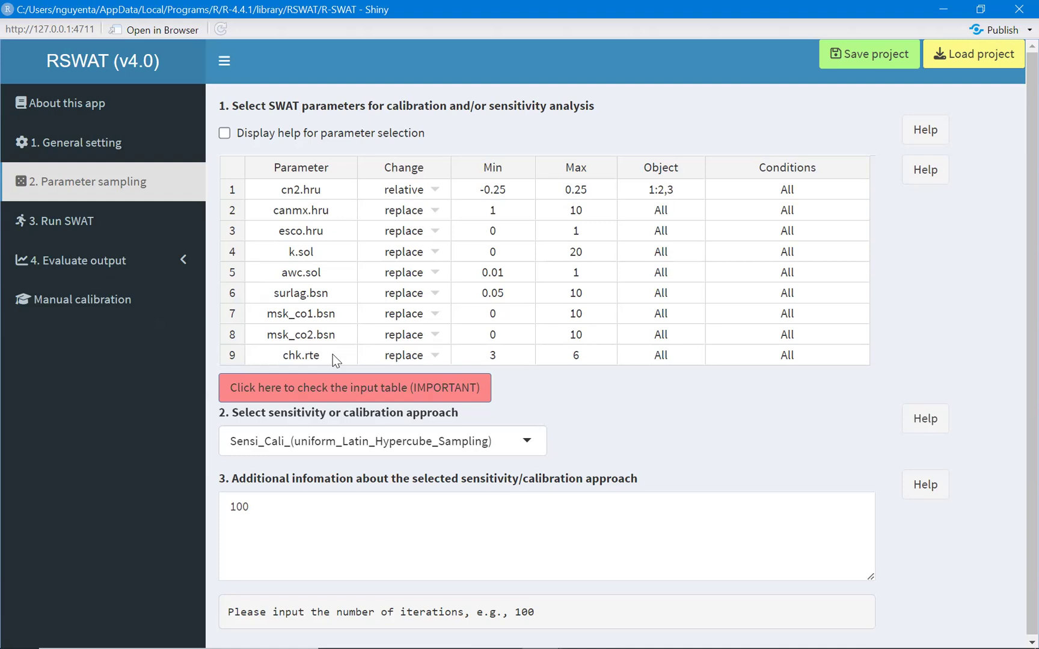
pyautogui.click(371, 391)
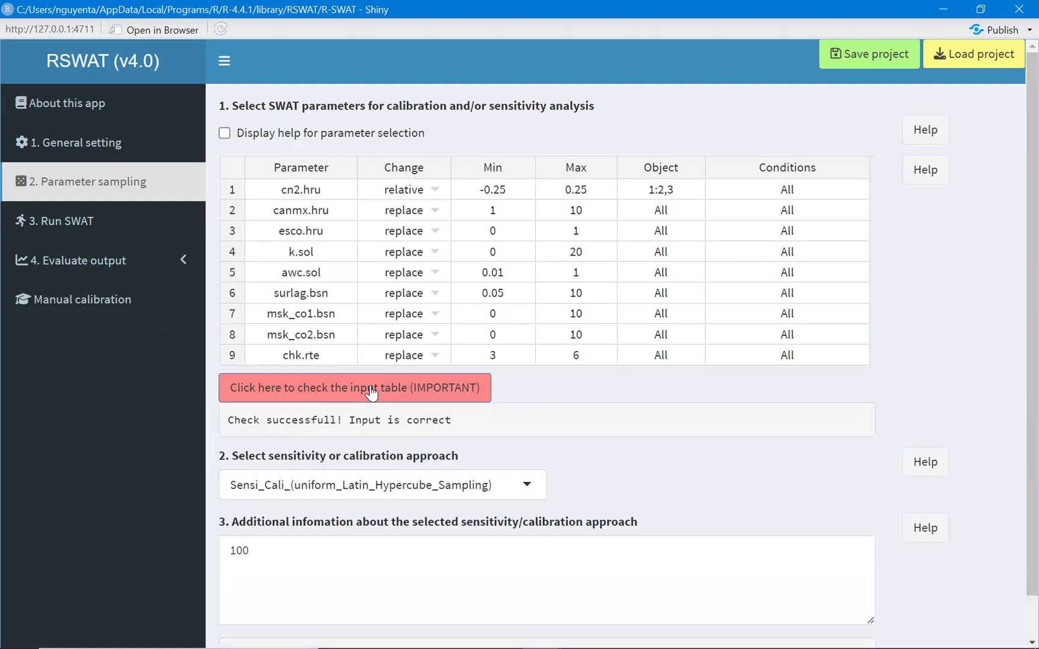
pyautogui.click(332, 358)
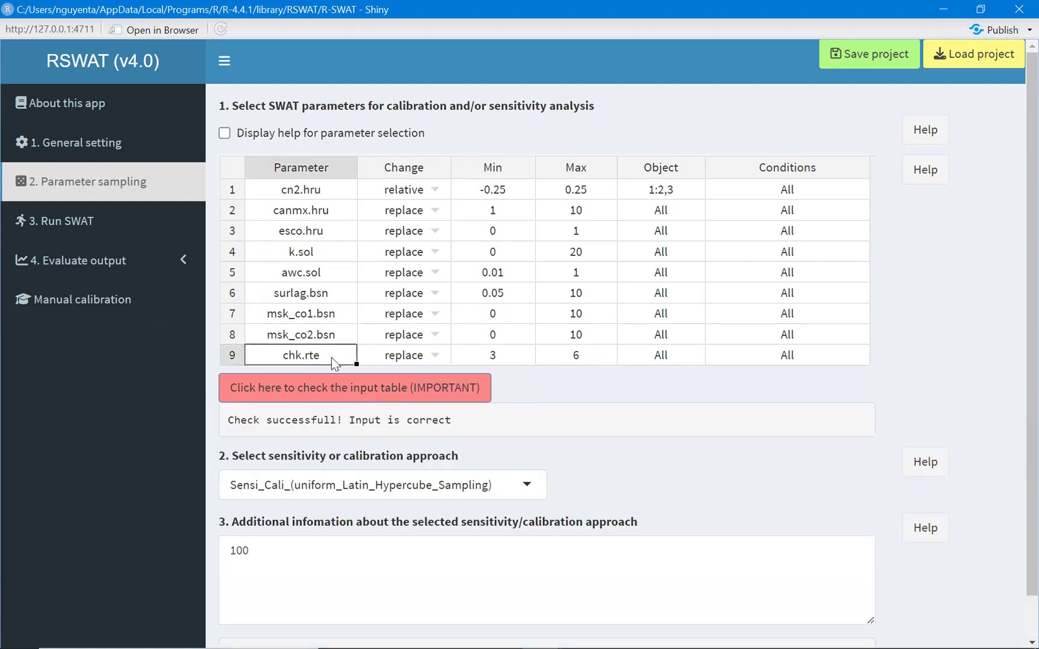
pyautogui.write('werqwer')
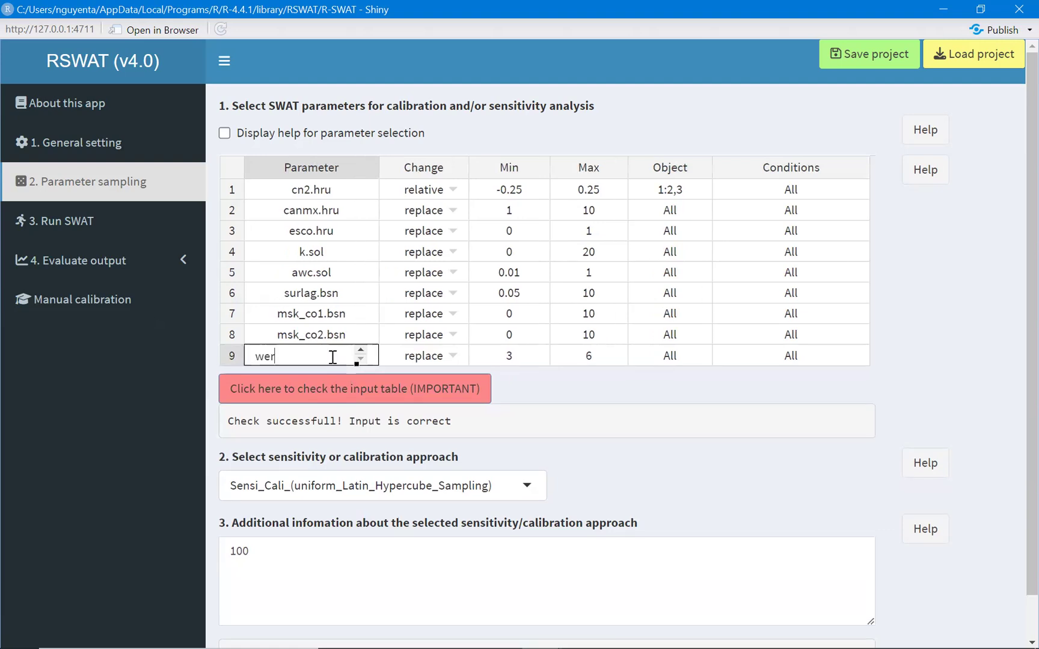
pyautogui.click(585, 402)
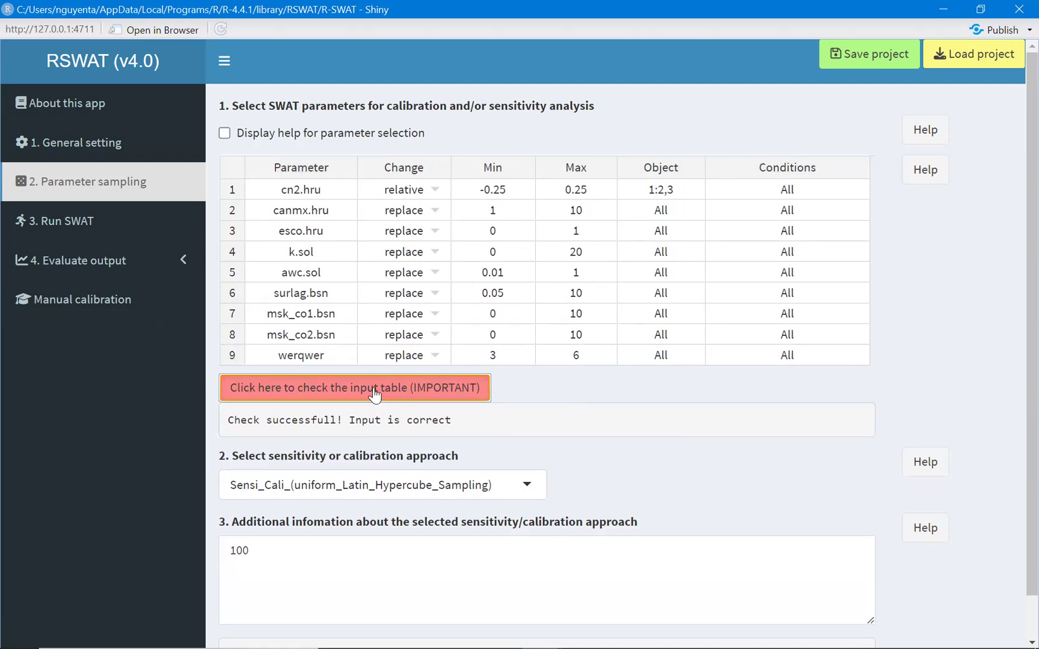
pyautogui.click(372, 390)
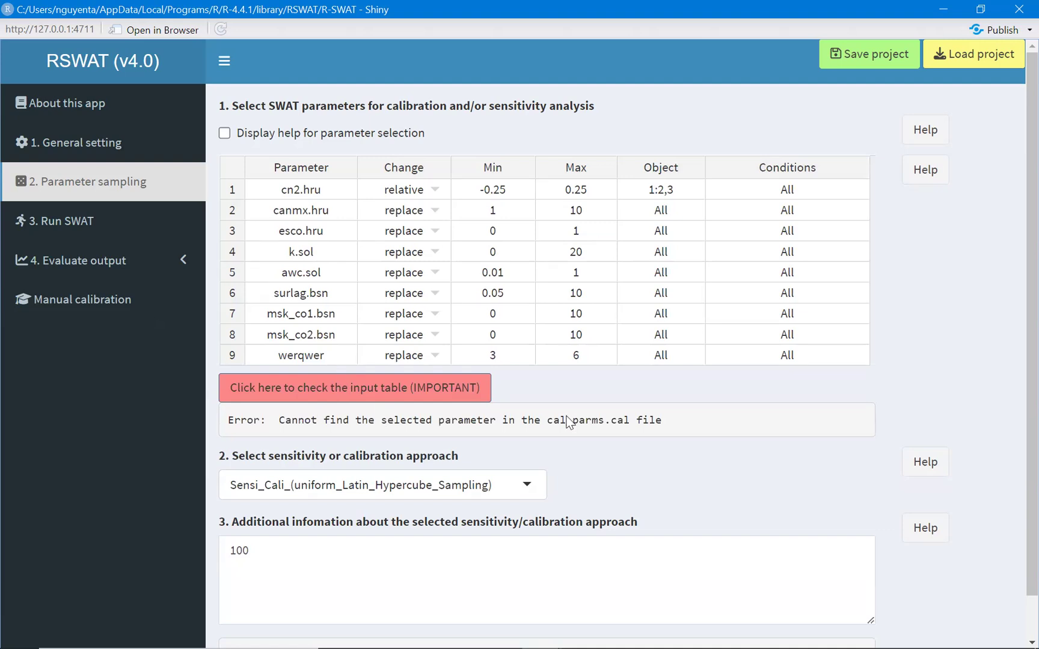
pyautogui.click(307, 358)
pyautogui.hotkey('ctrl', 'z')
pyautogui.click(360, 388)
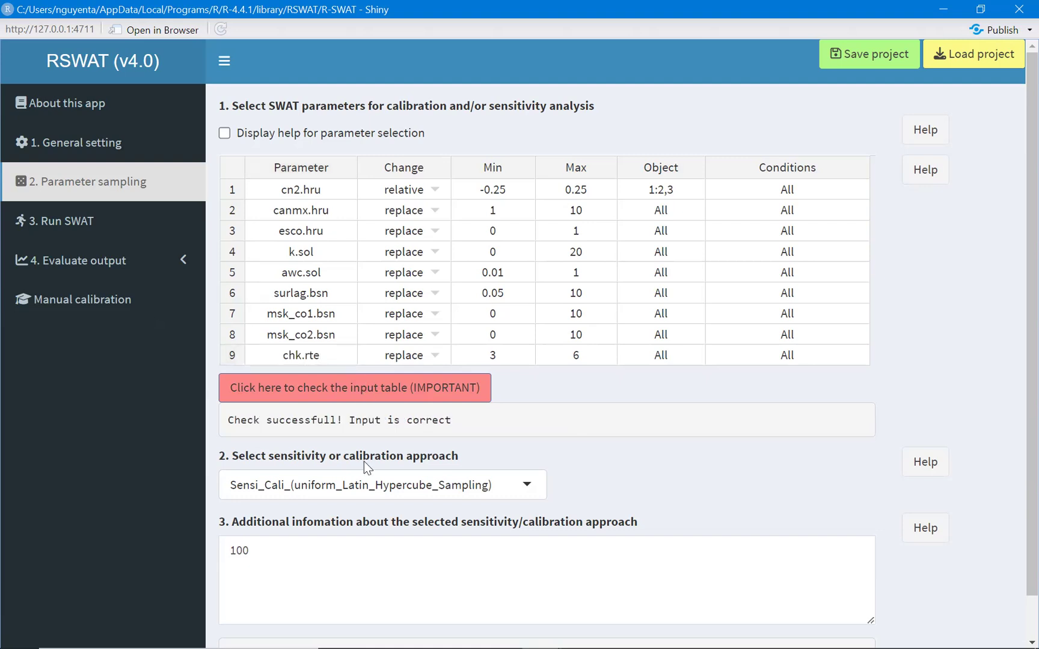
# - Replace the Latin Hypercube additional information value 100 with 20
pyautogui.click(208, 555)
pyautogui.hotkey('ctrl', 'a')
pyautogui.press('BackSpace')
pyautogui.write('20')
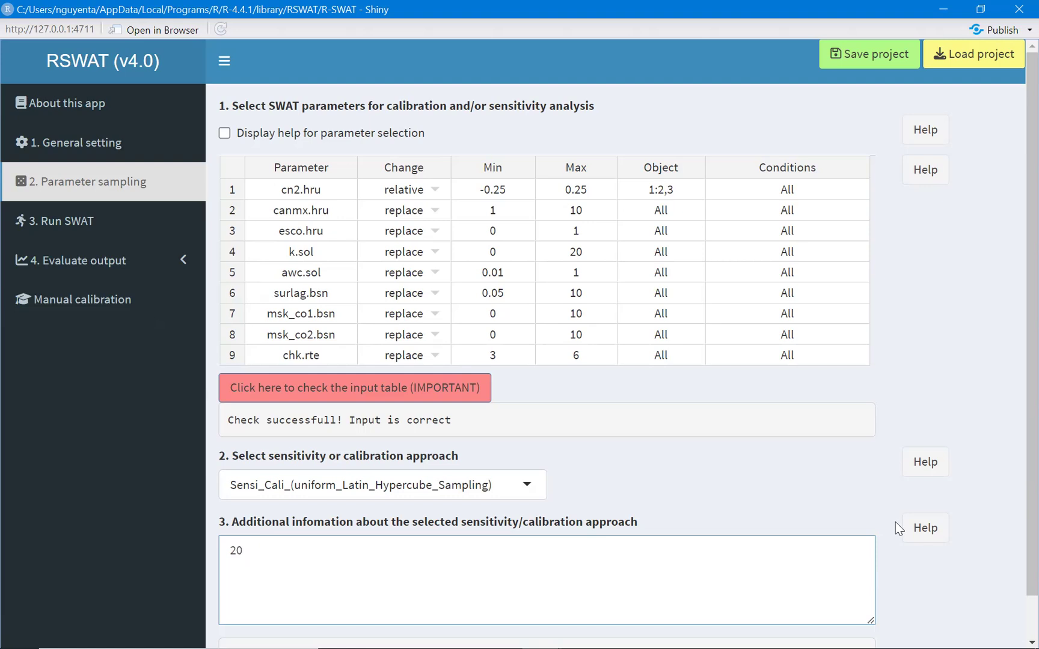
# - On the Run SWAT page, delete output rows 2–12, then the leftover row, keeping only channel_sd_day.txt
pyautogui.click(118, 228)
pyautogui.click(117, 227)
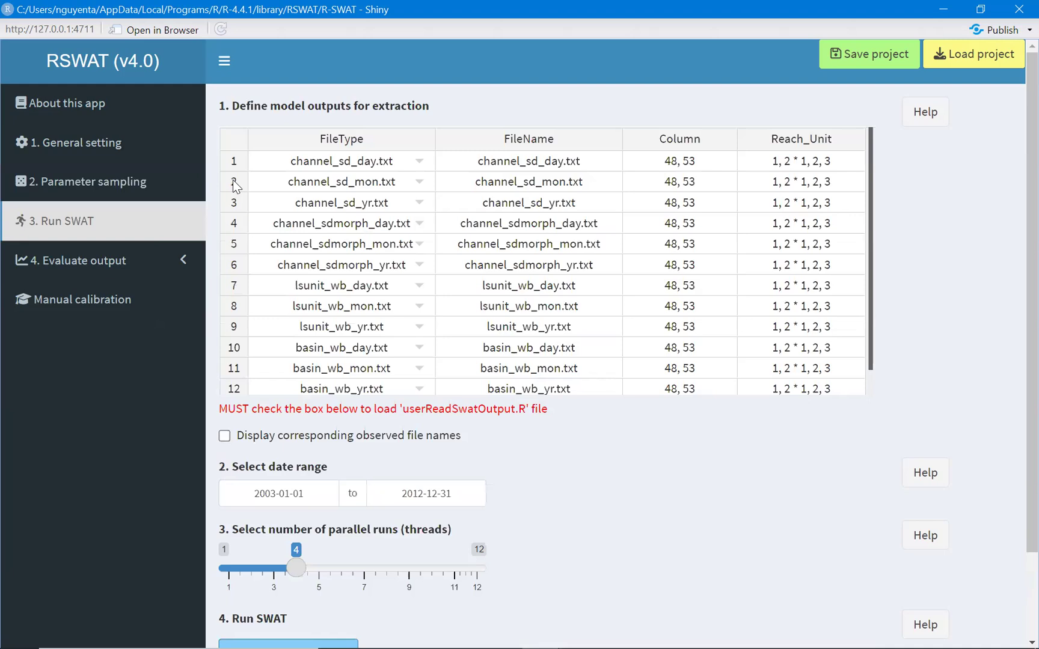
pyautogui.moveTo(234, 180); pyautogui.dragTo(237, 394)
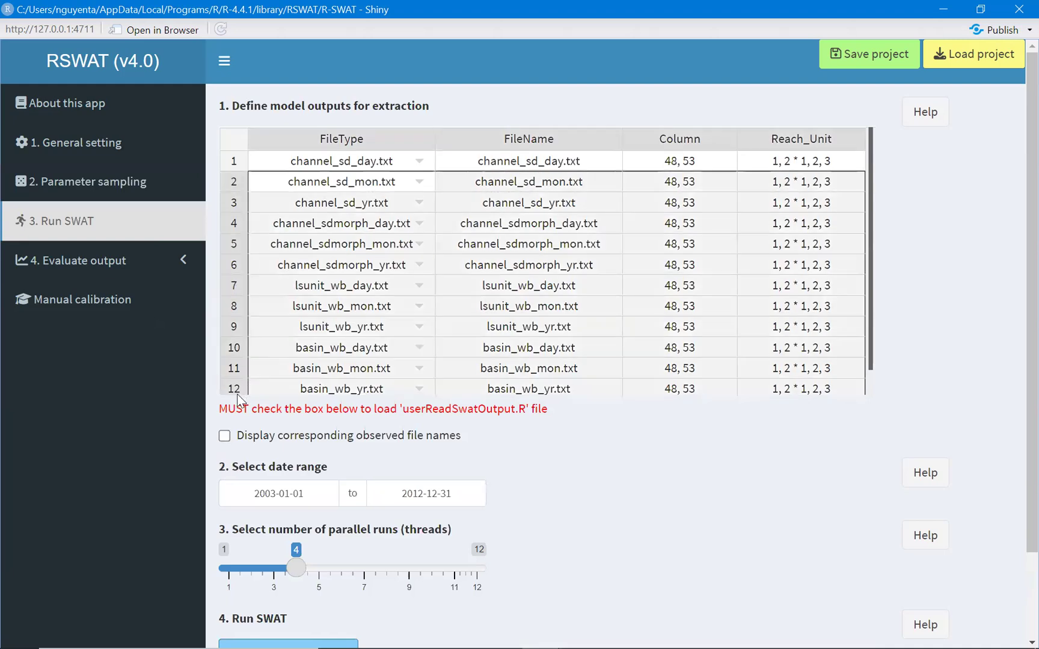
pyautogui.rightClick(234, 191)
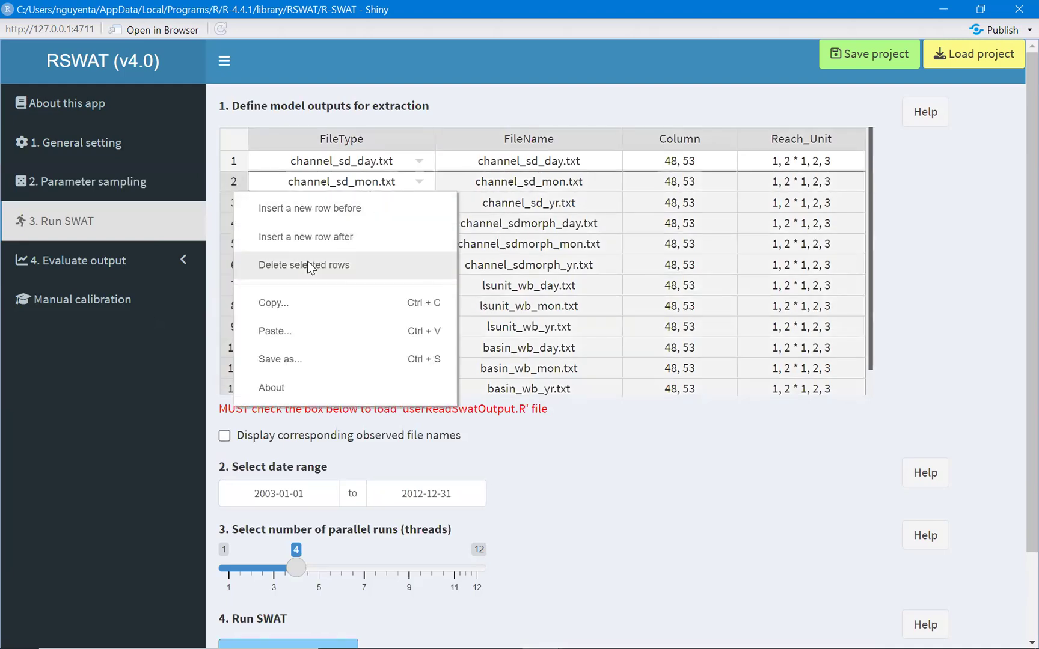
pyautogui.click(310, 268)
pyautogui.click(238, 183)
pyautogui.rightClick(237, 183)
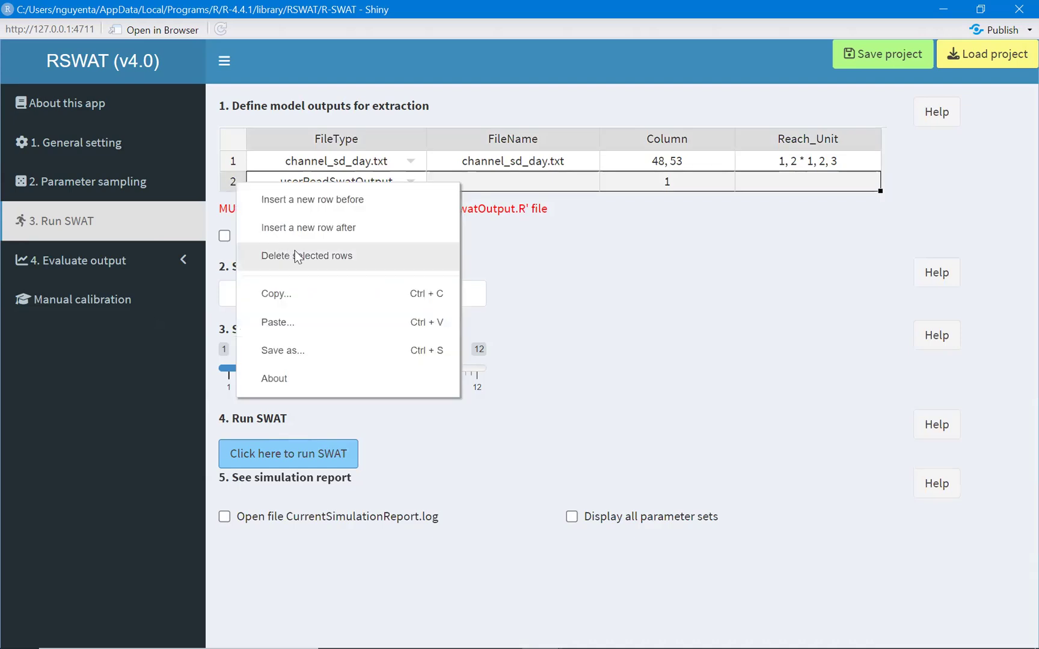
pyautogui.click(299, 247)
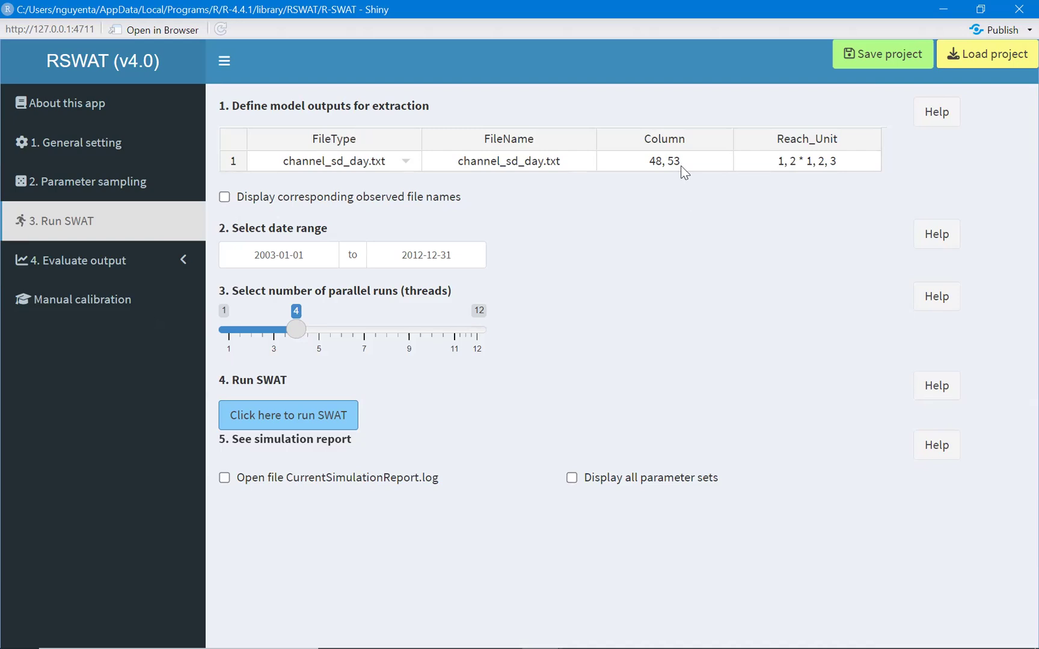
# - Set the channel_sd_day.txt row to extract Column 48 for Reach_Unit 1
pyautogui.click(390, 163)
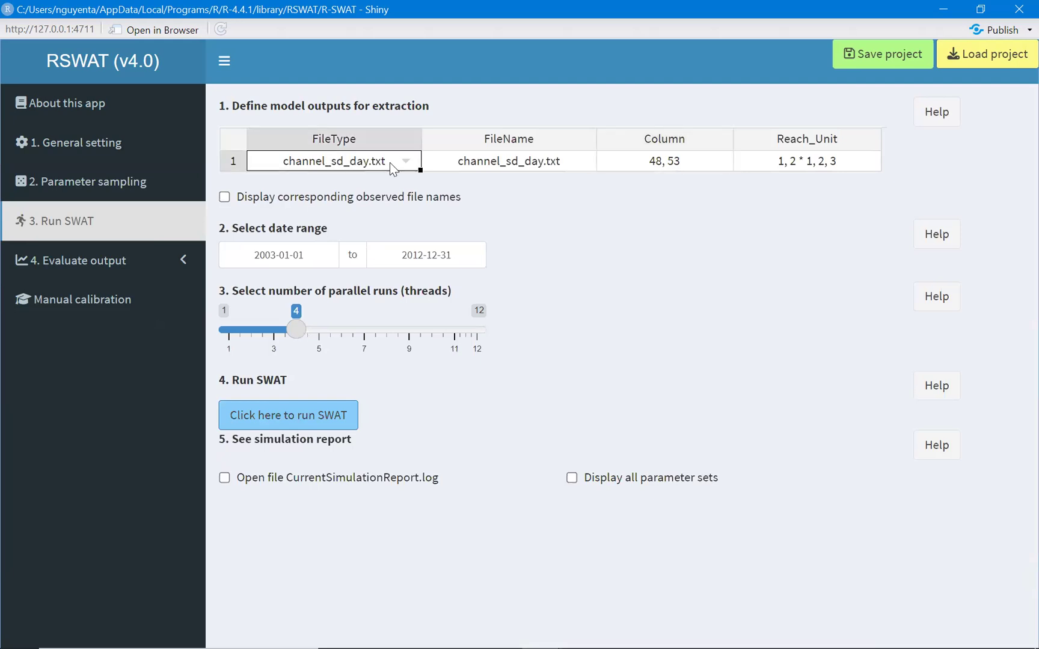
pyautogui.click(529, 167)
pyautogui.click(642, 165)
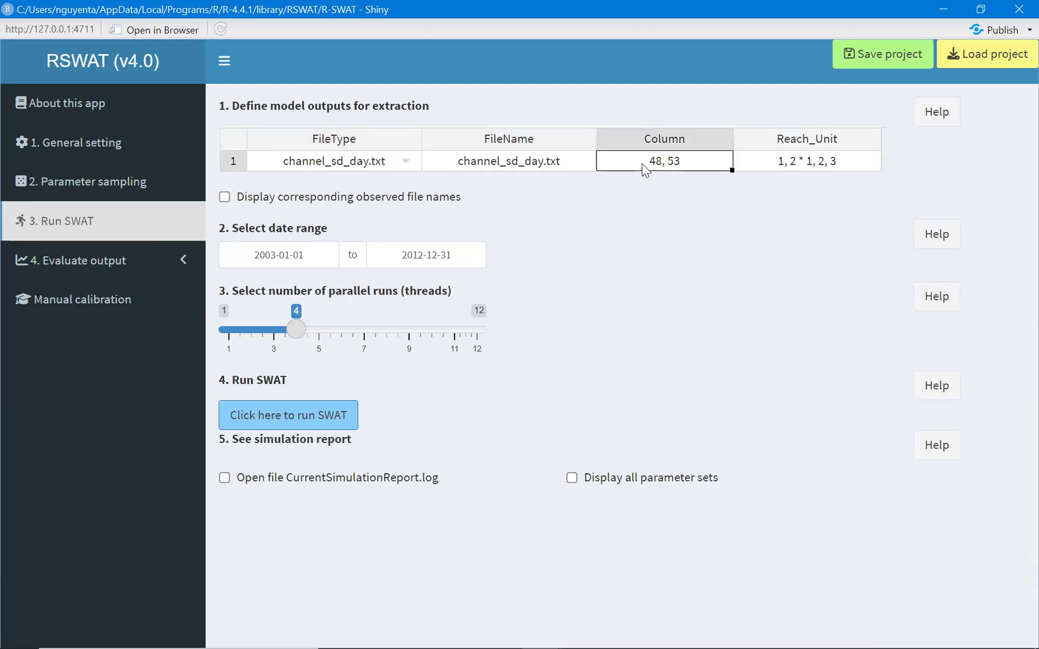
pyautogui.write('48')
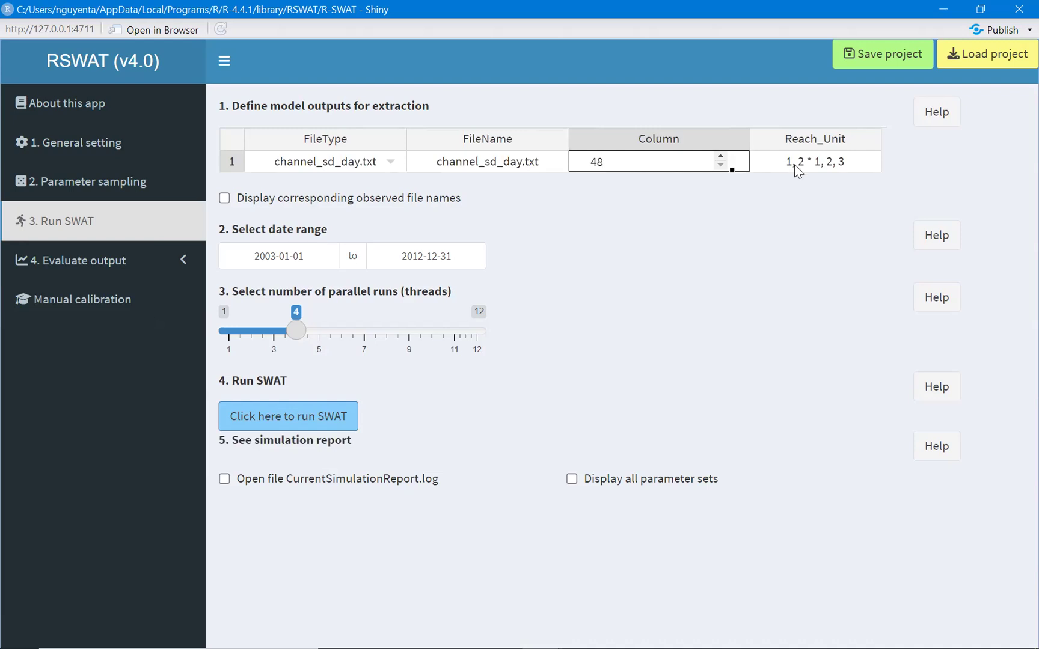
pyautogui.click(795, 163)
pyautogui.write('1')
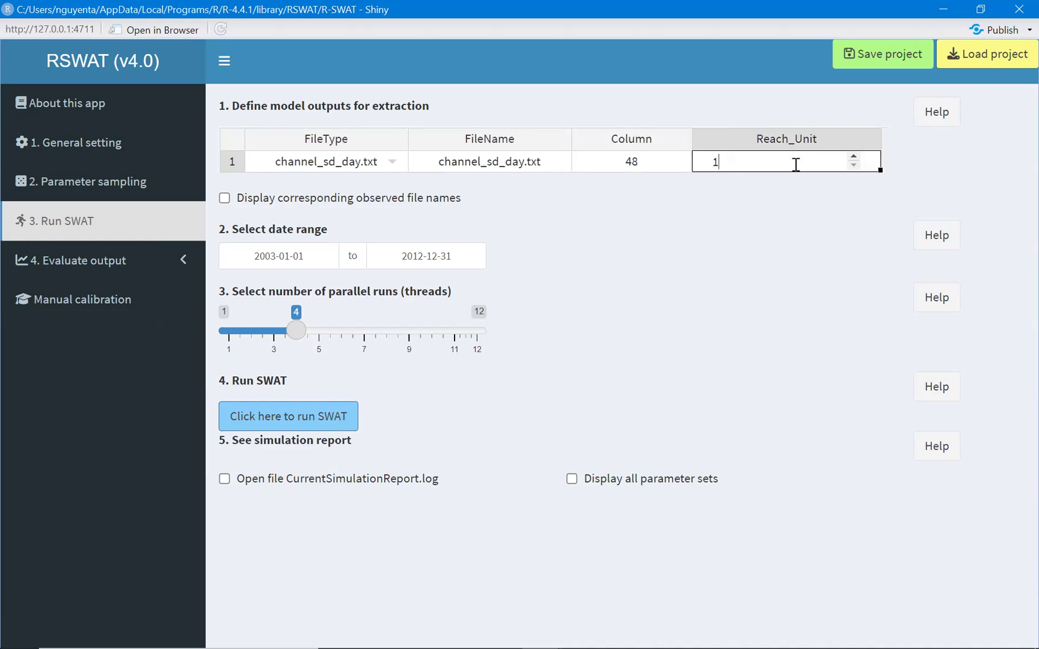
pyautogui.click(671, 176)
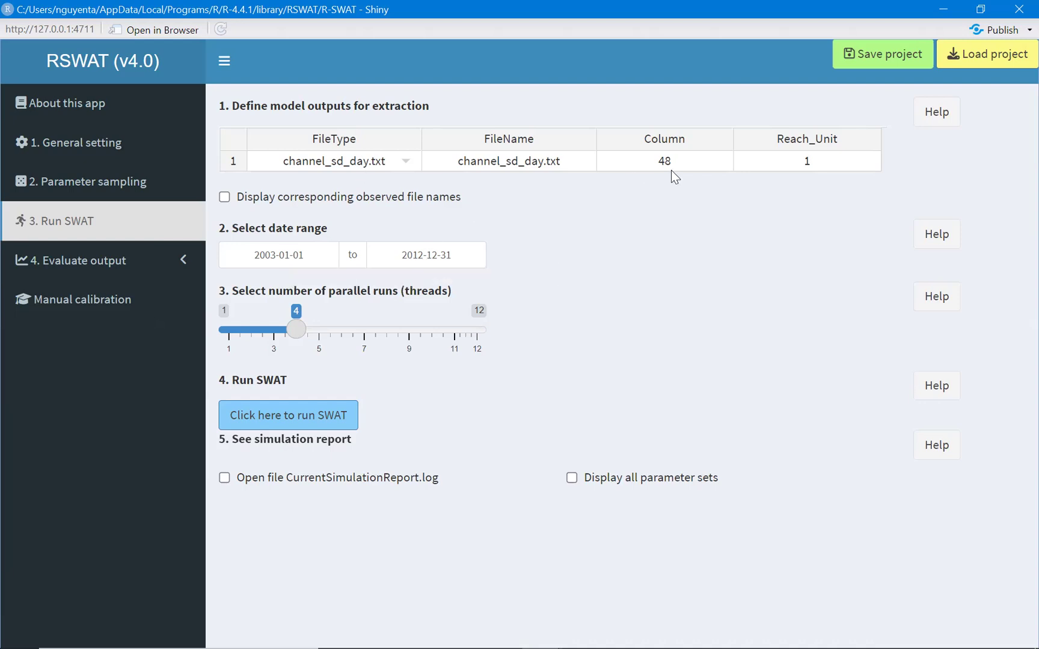
# - Check the simulation start and end dates in their calendars
pyautogui.click(296, 256)
pyautogui.click(415, 257)
pyautogui.click(310, 253)
pyautogui.click(410, 254)
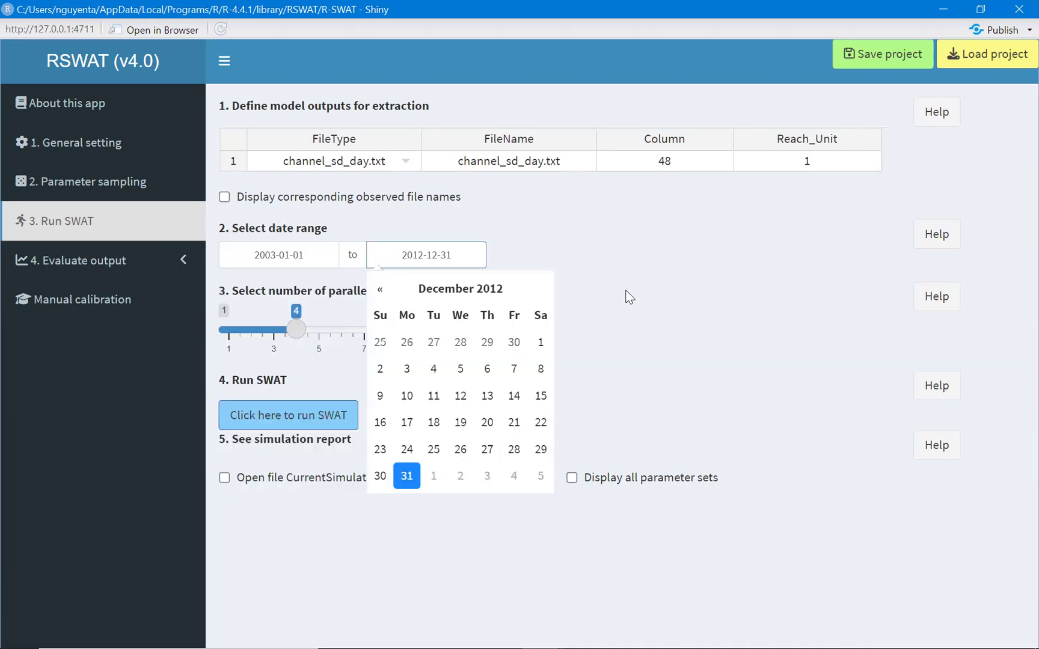
pyautogui.click(629, 297)
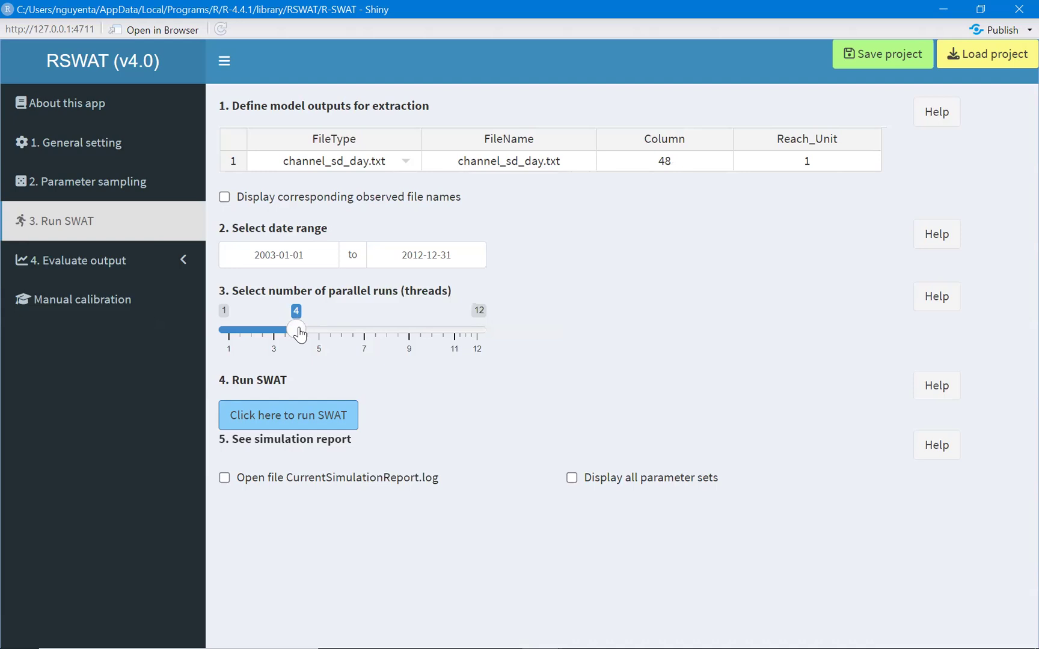
# - Raise parallel runs from 4 to 5 and start the SWAT simulation
pyautogui.moveTo(300, 334); pyautogui.dragTo(319, 334)
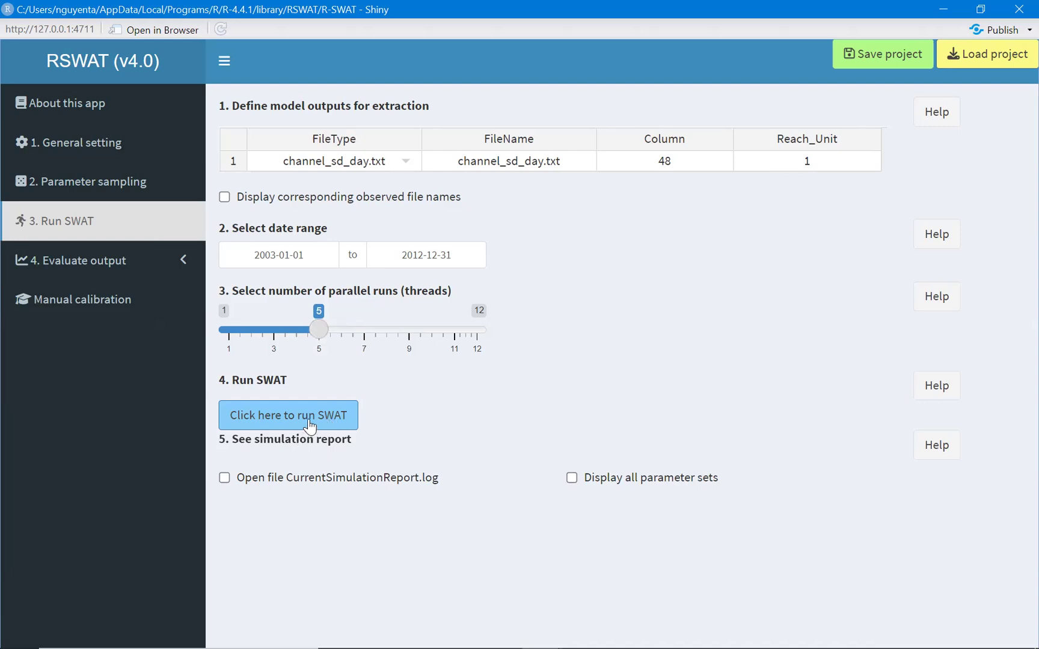
pyautogui.doubleClick(438, 10)
pyautogui.click(414, 431)
# - Open rswat_examples > workingFolder in File Explorer and maximize the RSWAT window
pyautogui.click(663, 203)
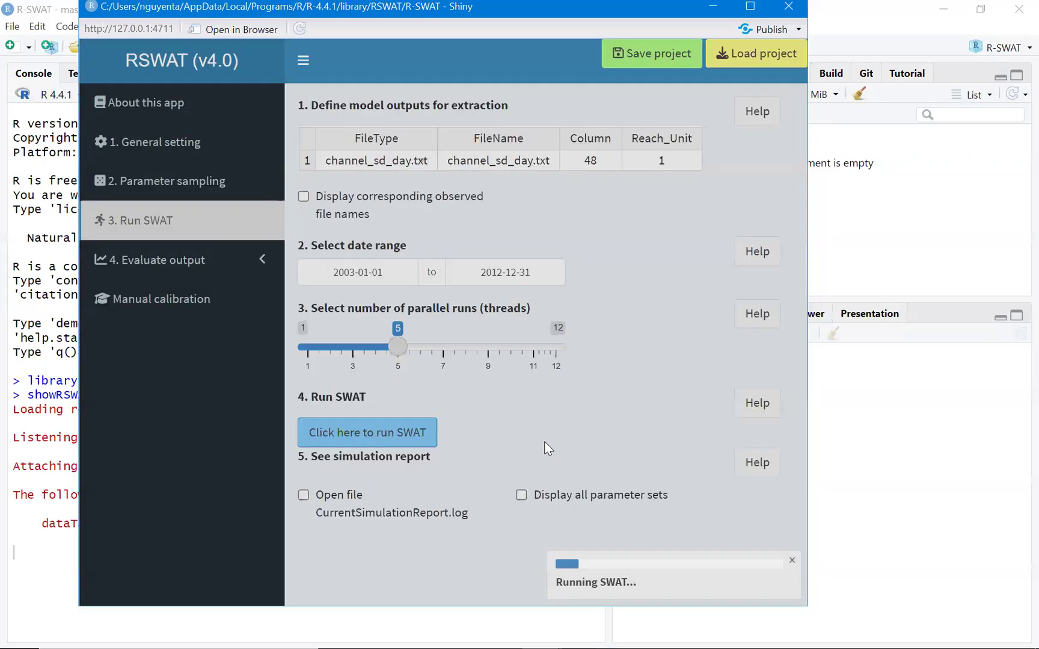
pyautogui.click(379, 633)
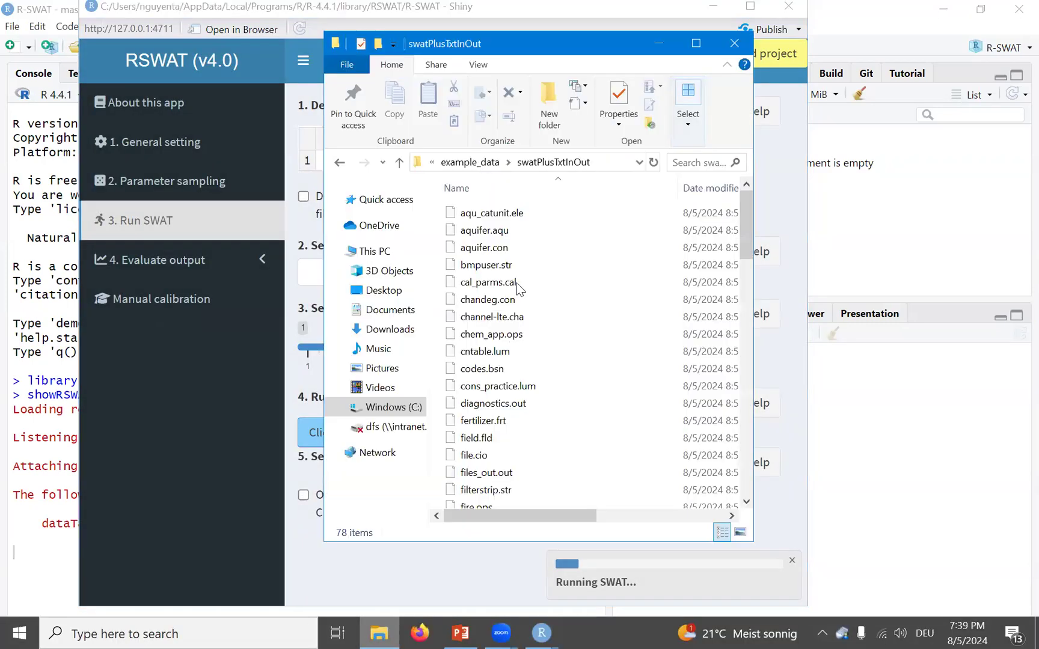
pyautogui.click(471, 163)
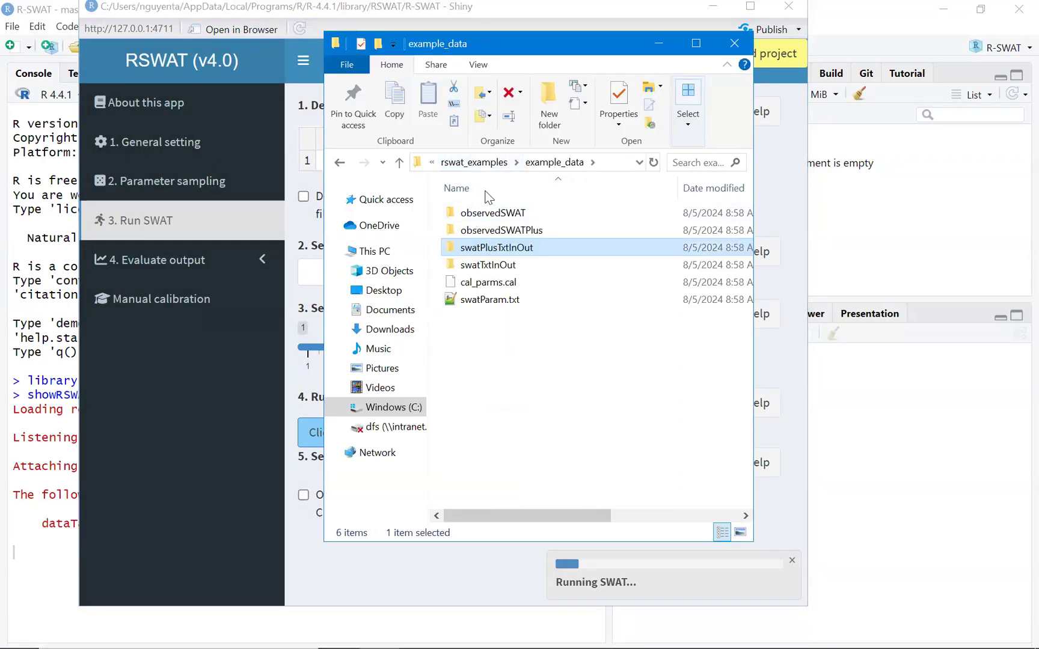
pyautogui.click(496, 163)
pyautogui.doubleClick(490, 230)
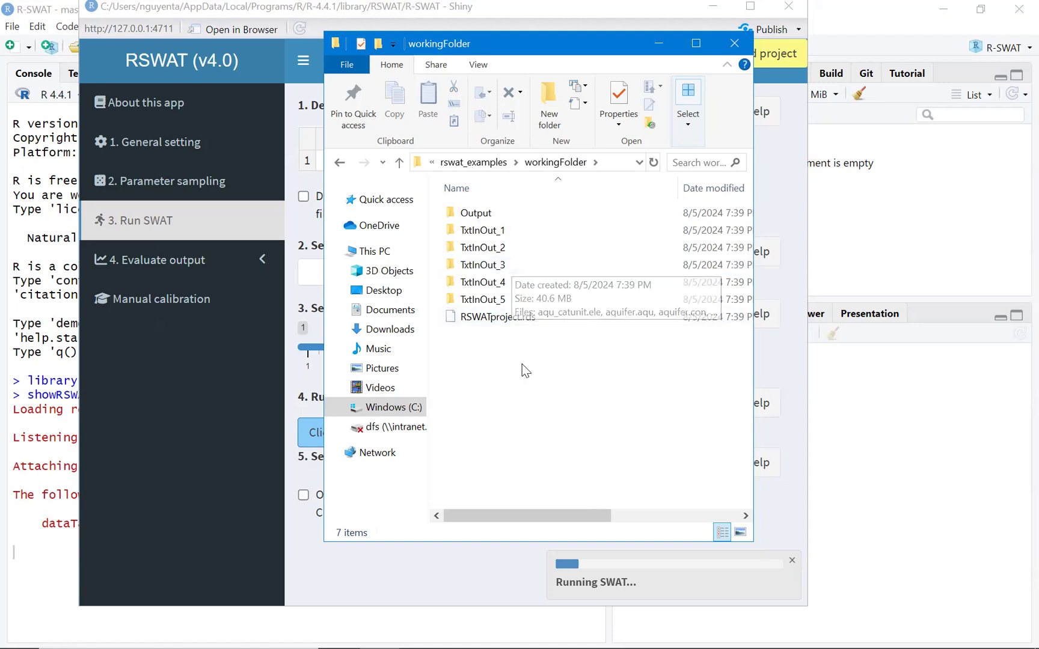
pyautogui.moveTo(569, 43); pyautogui.dragTo(316, 130)
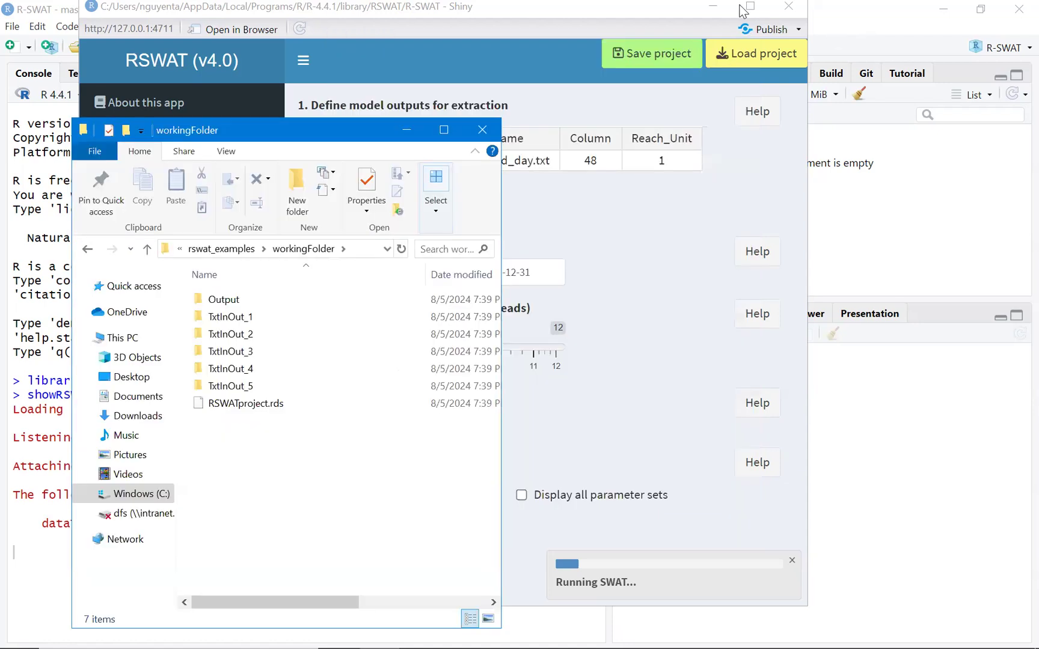
pyautogui.click(752, 9)
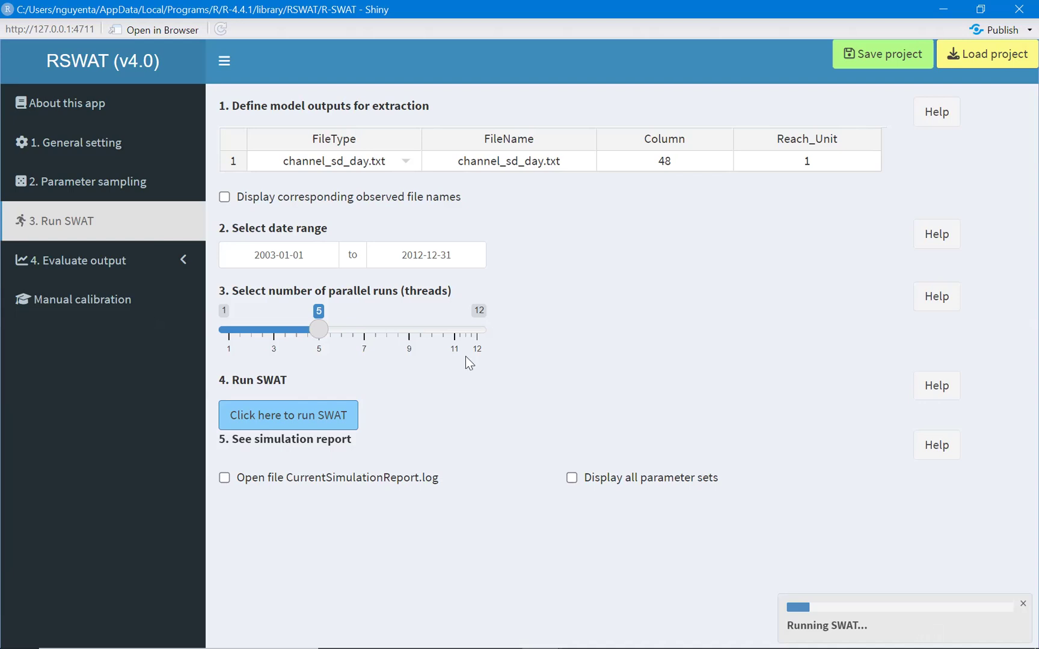
# - Open the Output folder's CurrentSimulationReport.log in Notepad++
pyautogui.click(379, 632)
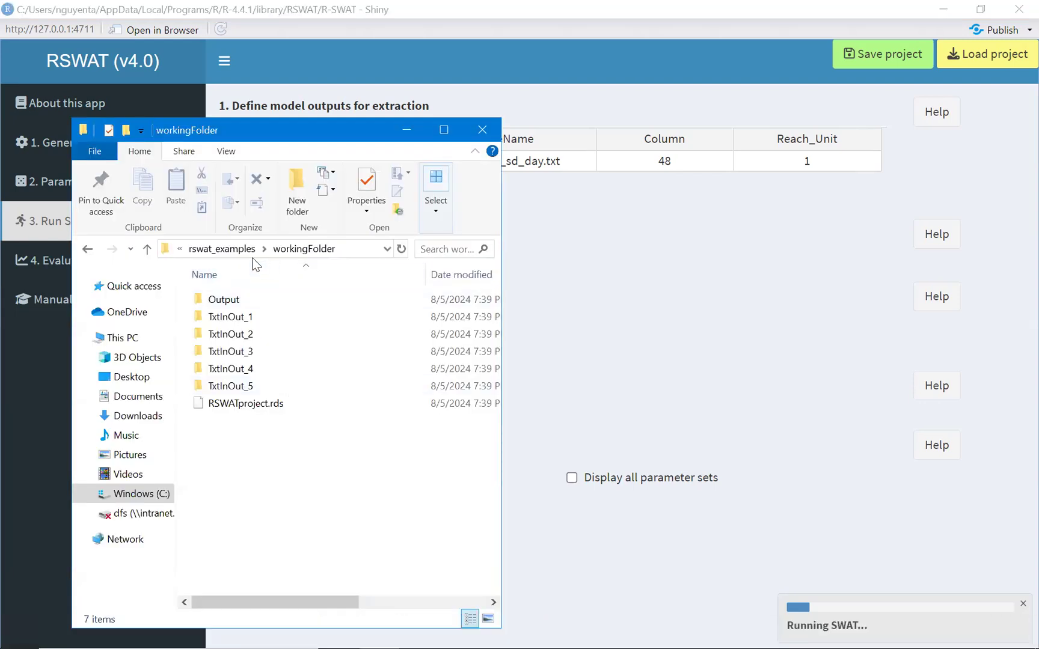
pyautogui.doubleClick(242, 300)
pyautogui.click(254, 387)
pyautogui.rightClick(254, 386)
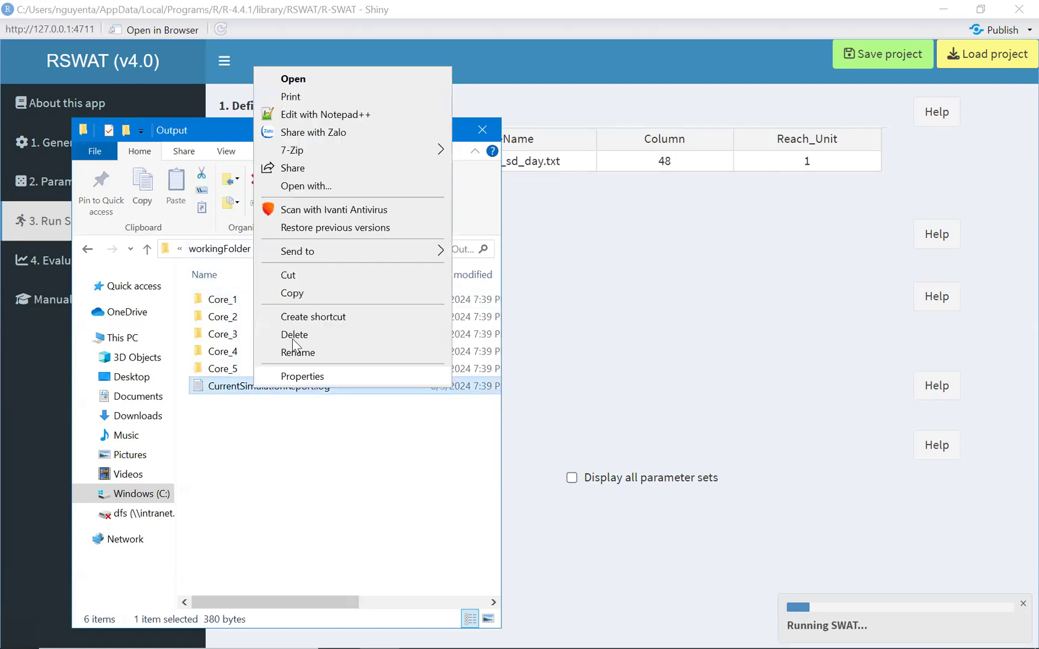
pyautogui.click(309, 115)
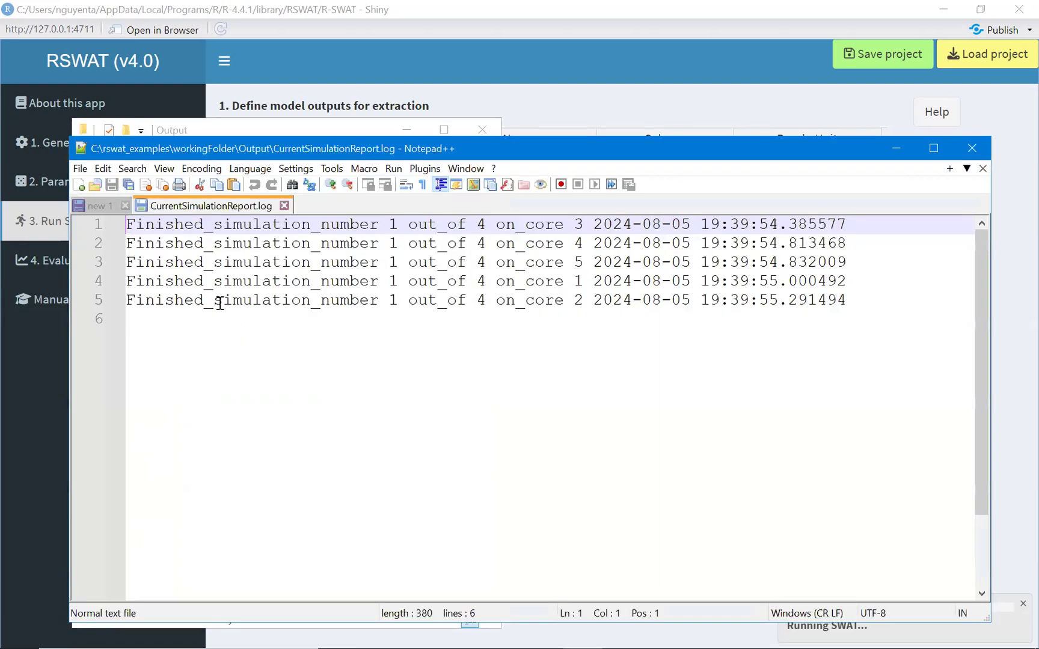
# - Read the simulation report log, then close it and Notepad++
pyautogui.click(174, 302)
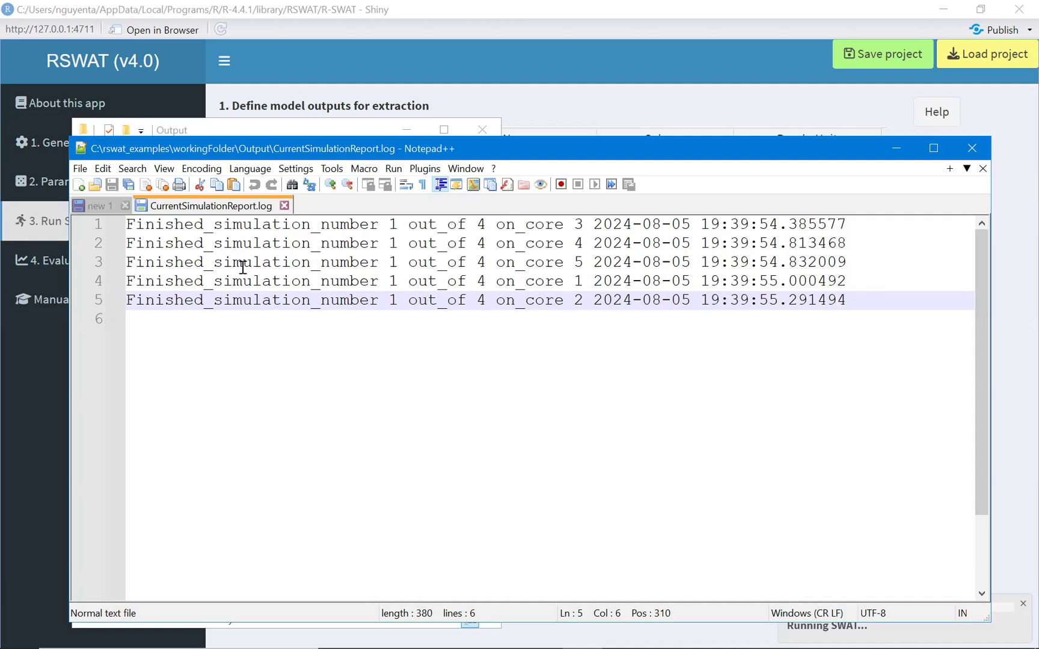
pyautogui.click(285, 207)
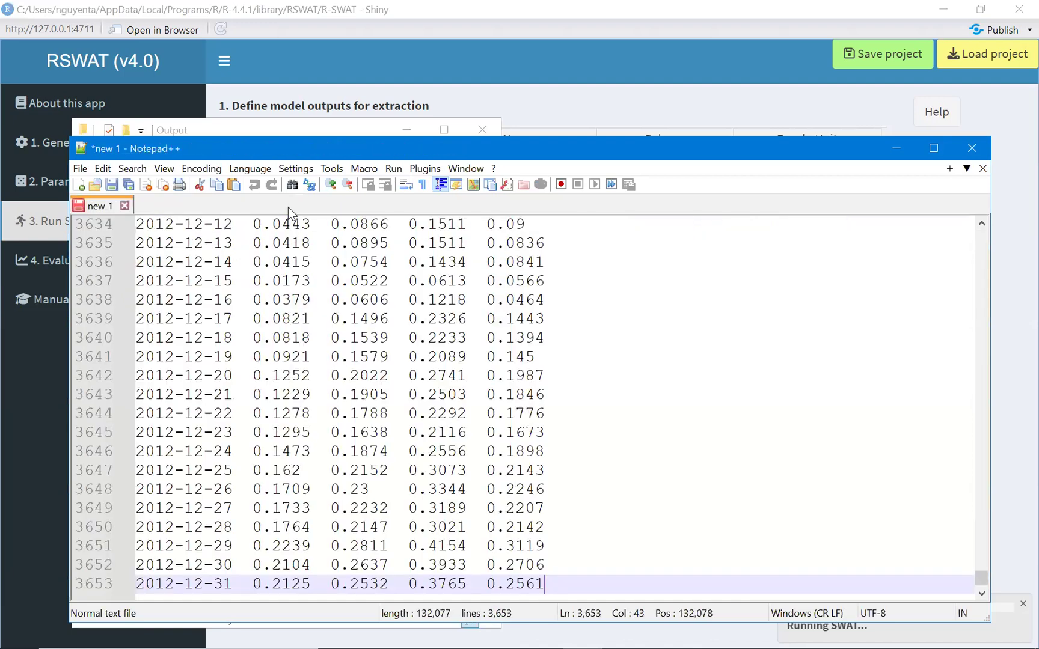
pyautogui.click(972, 148)
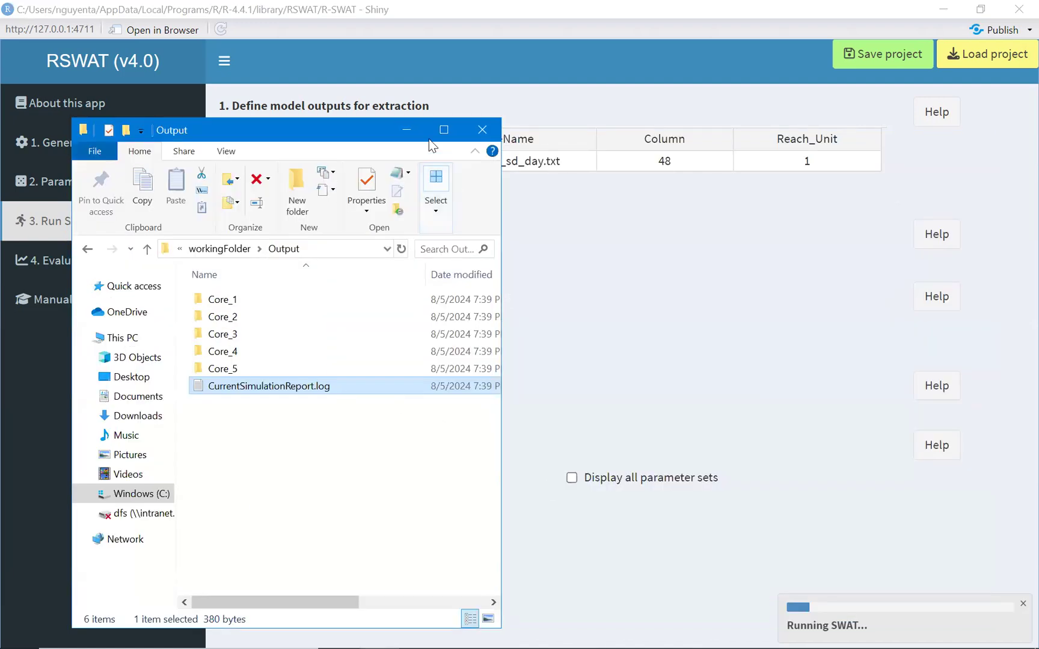
# - Reopen the report, discard the empty untitled document without saving, and close the editor
pyautogui.rightClick(362, 386)
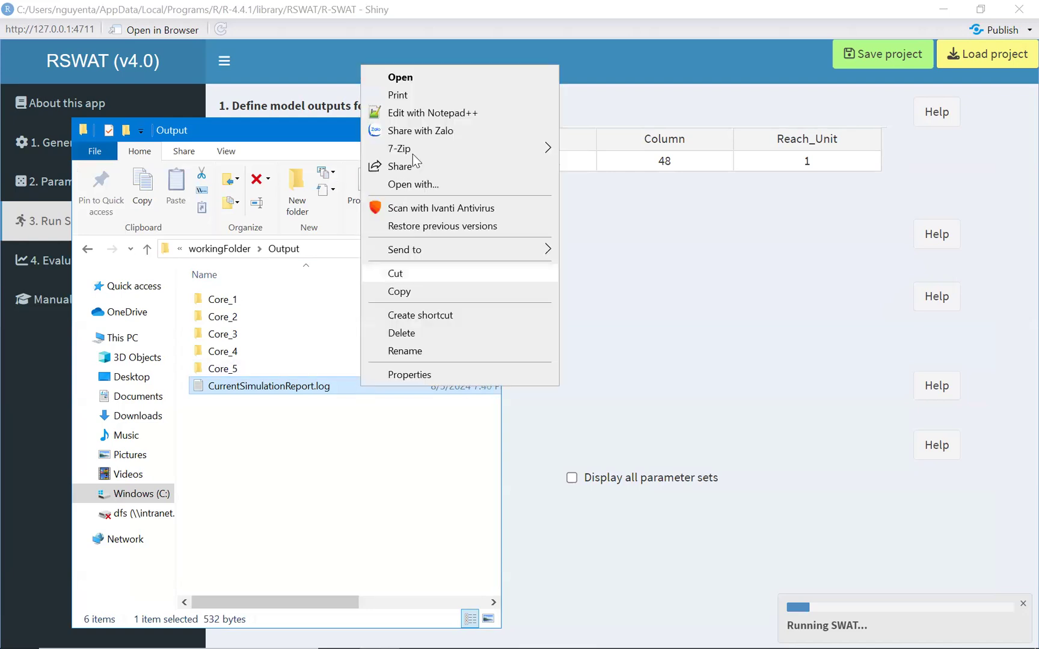
pyautogui.click(421, 113)
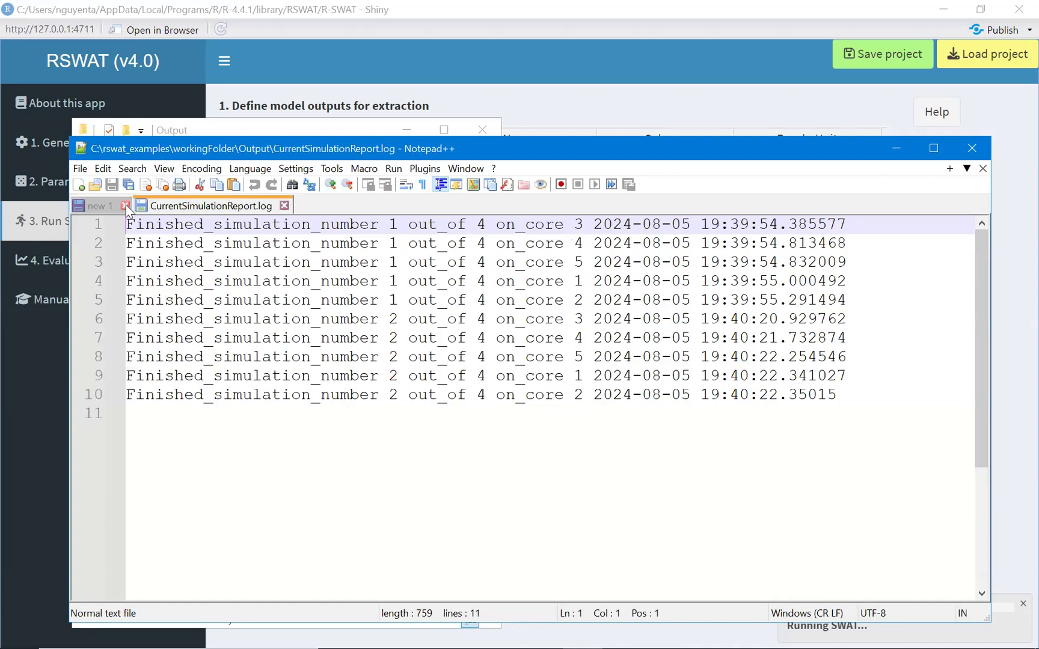
pyautogui.click(126, 206)
pyautogui.click(528, 391)
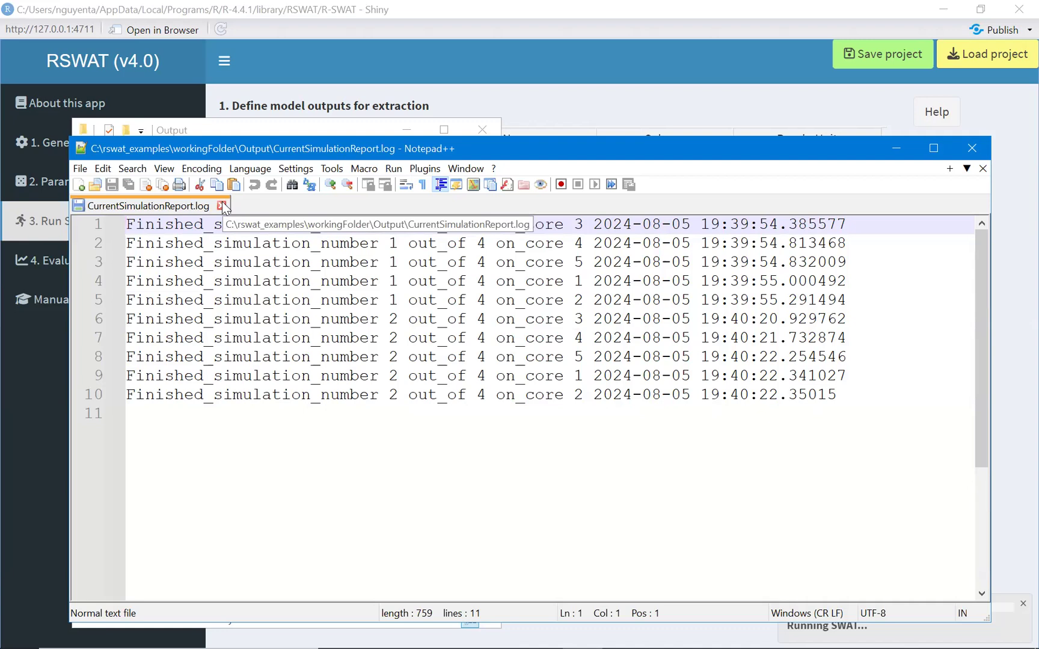
pyautogui.click(221, 206)
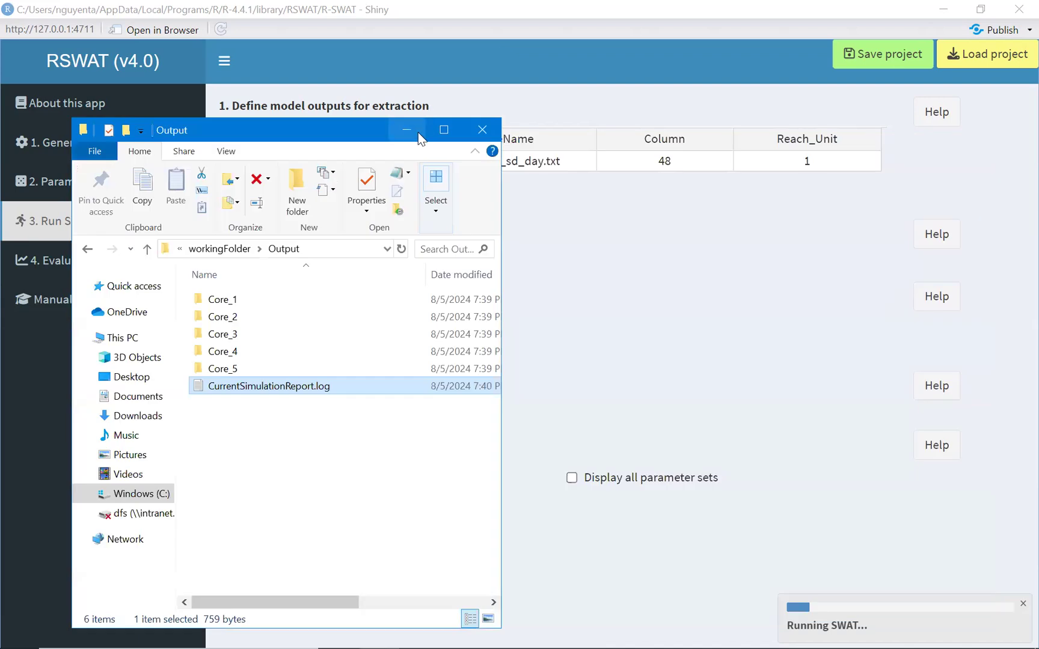
pyautogui.click(418, 132)
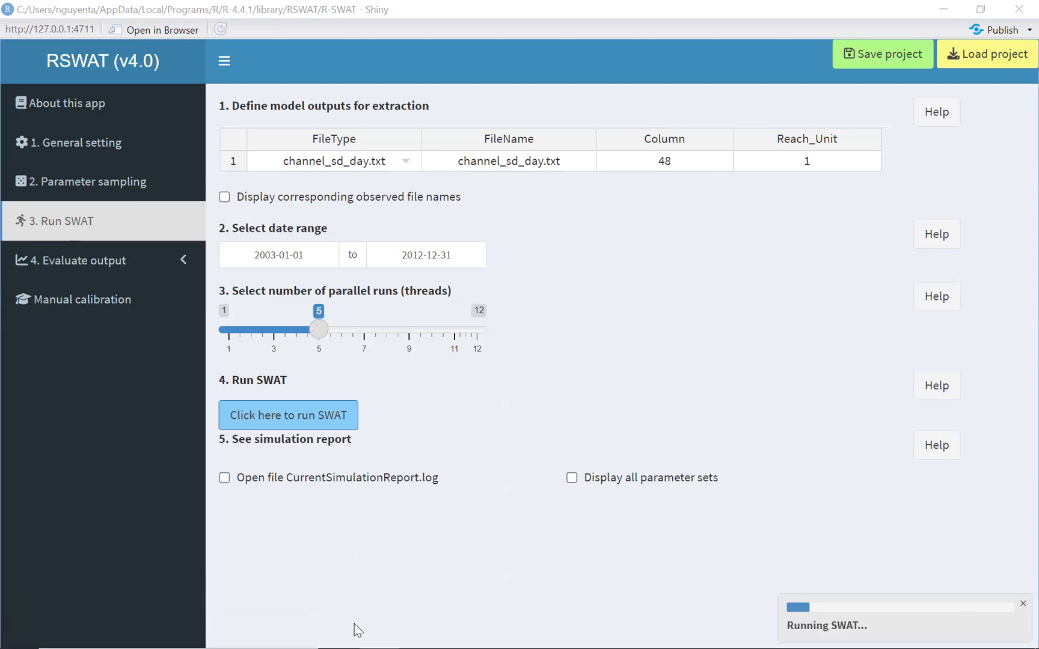
# - Recheck the report's progress, close the editor, and minimize the Output folder window
pyautogui.click(378, 637)
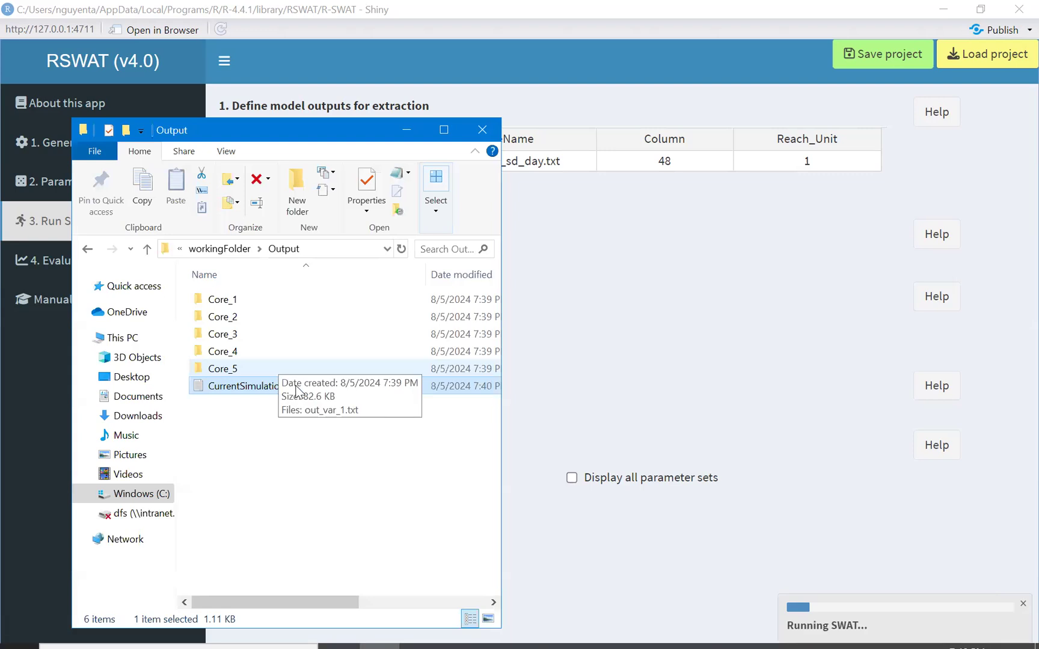
pyautogui.rightClick(267, 387)
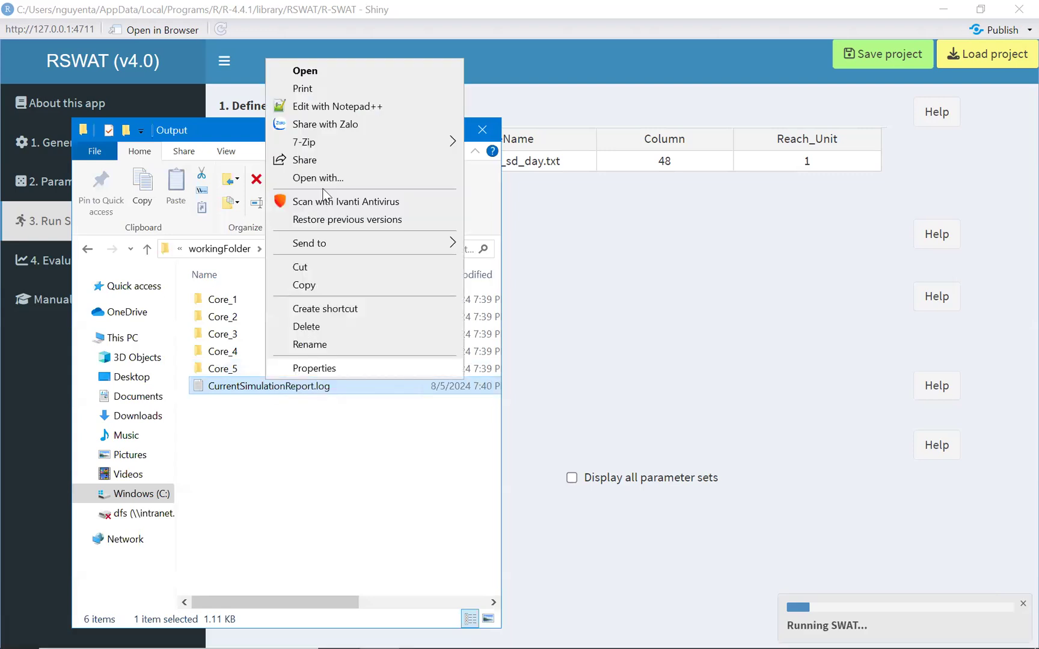
pyautogui.click(334, 106)
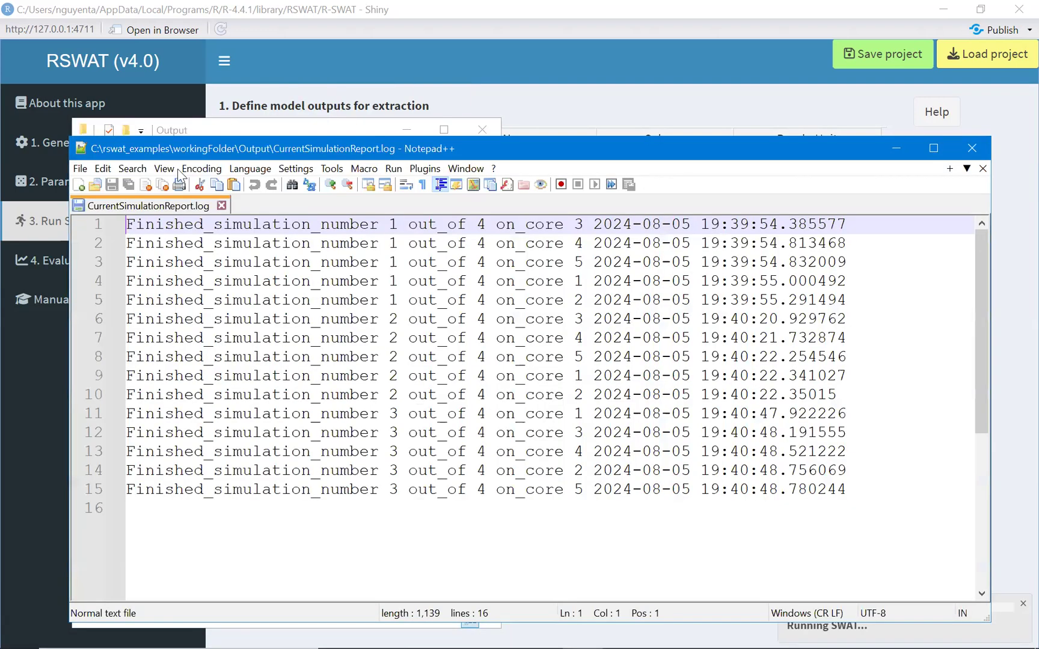
pyautogui.click(222, 205)
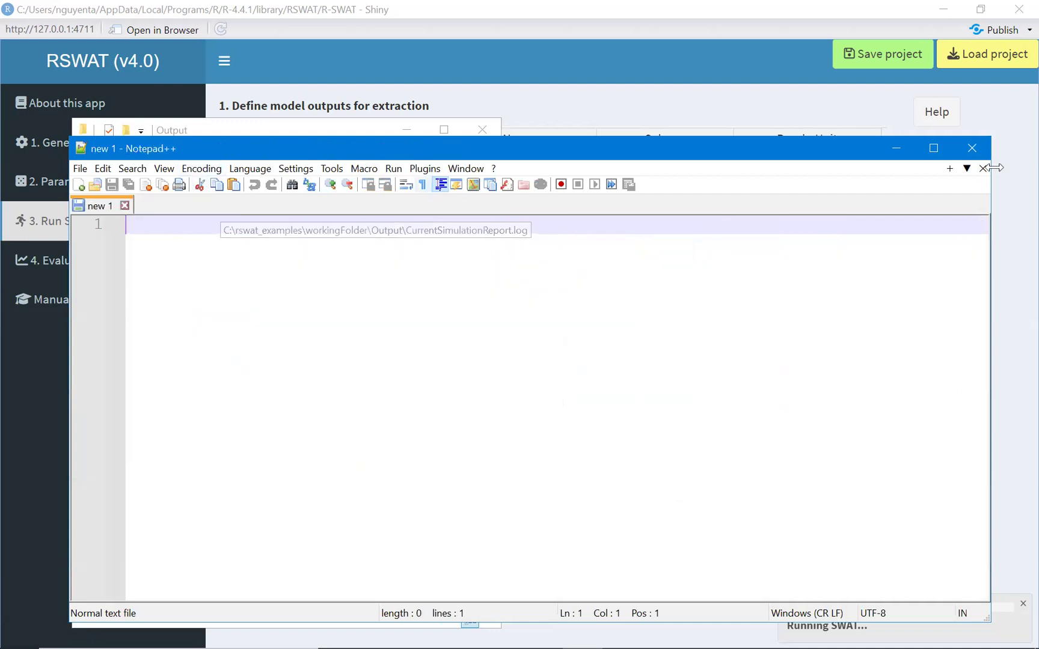
pyautogui.click(973, 148)
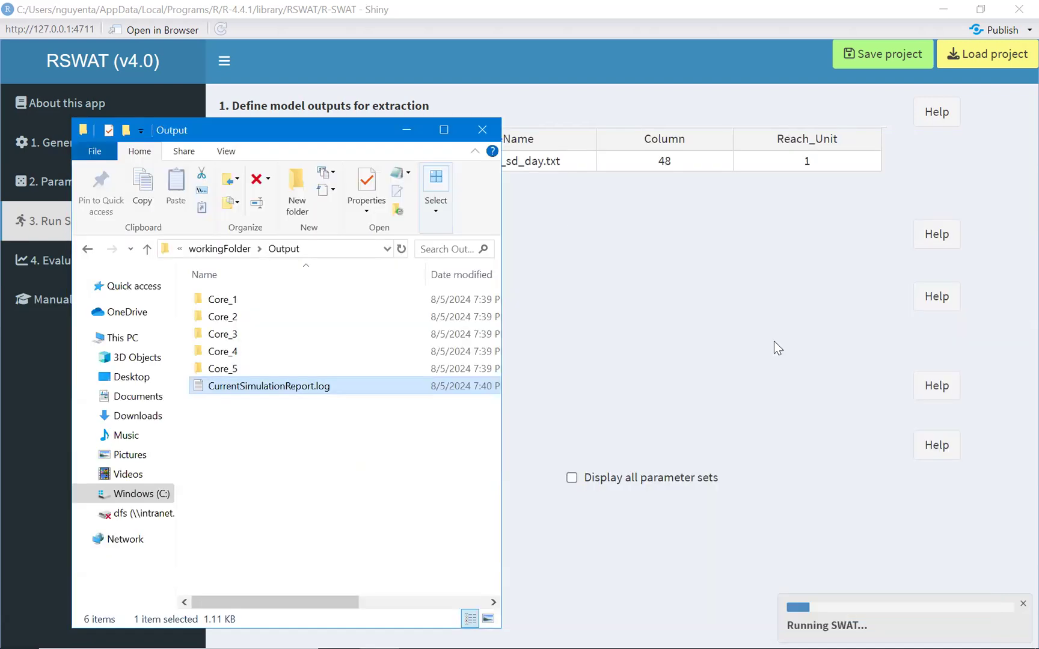
pyautogui.click(409, 135)
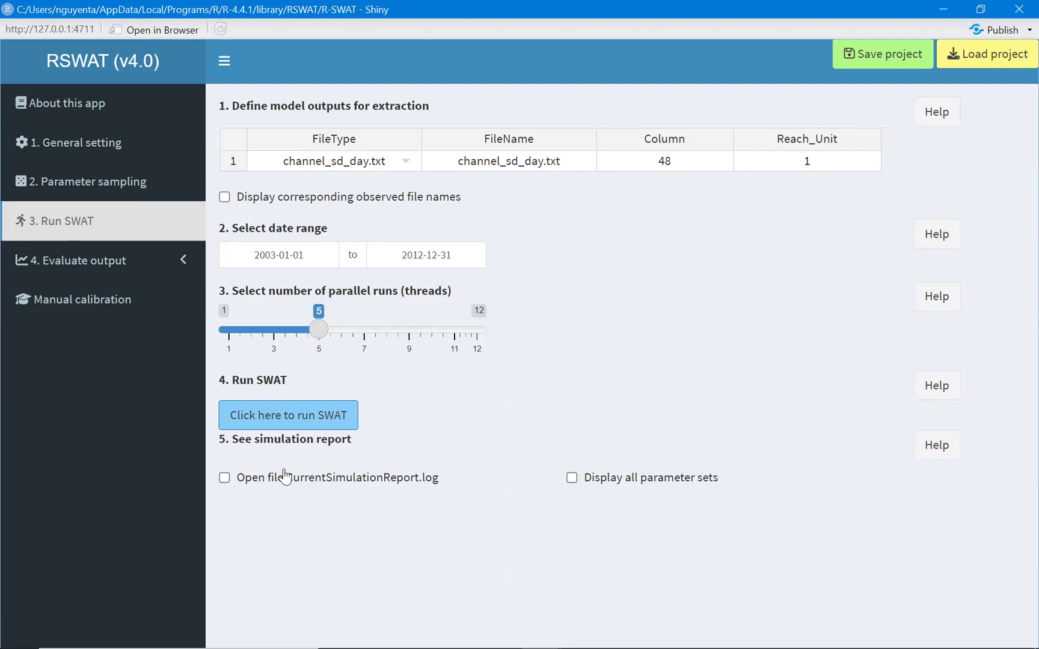
# - Show all 20 sampled parameter sets (cn2.hru, canmx.hru, esco.hru…) and scroll through the table
pyautogui.doubleClick(267, 478)
pyautogui.click(572, 479)
pyautogui.scroll(-5, 575, 483)
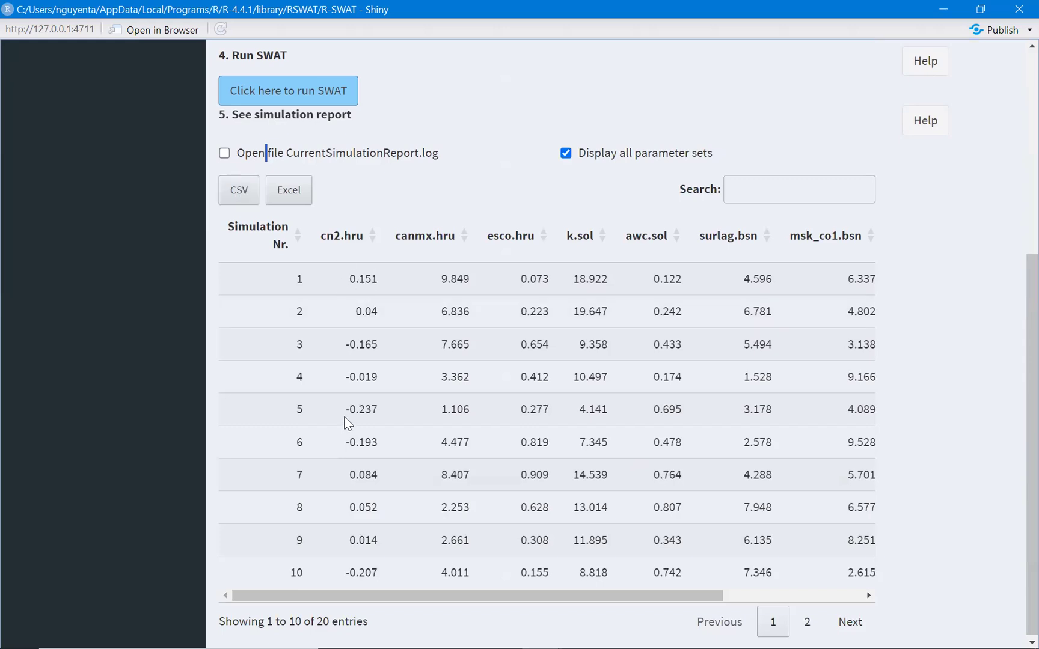
pyautogui.scroll(4, 348, 427)
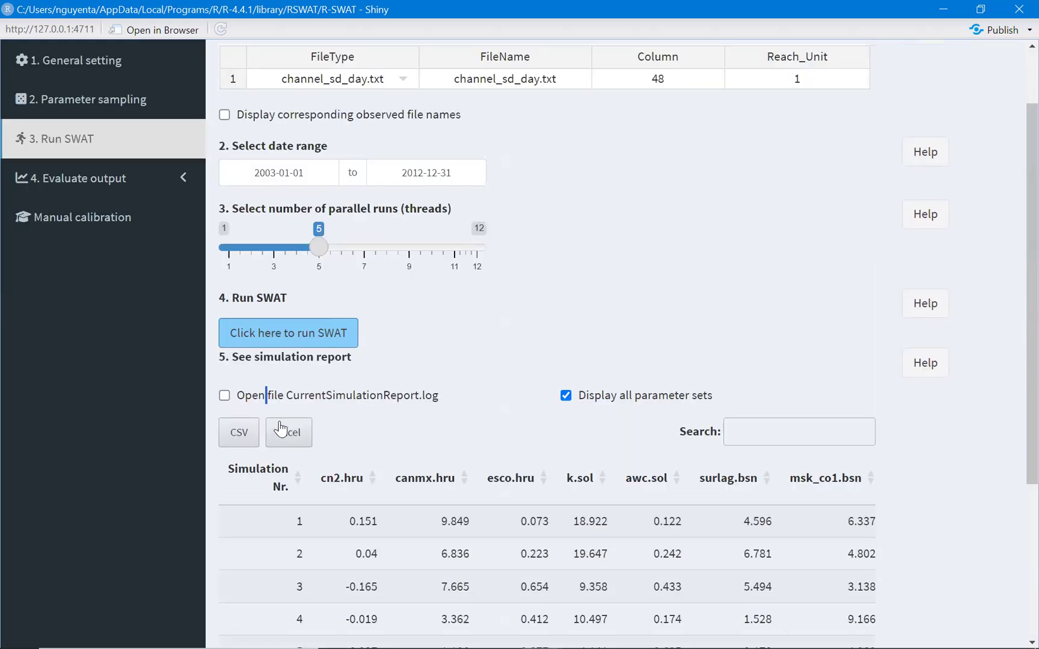
pyautogui.scroll(-3, 347, 424)
pyautogui.scroll(3, 348, 419)
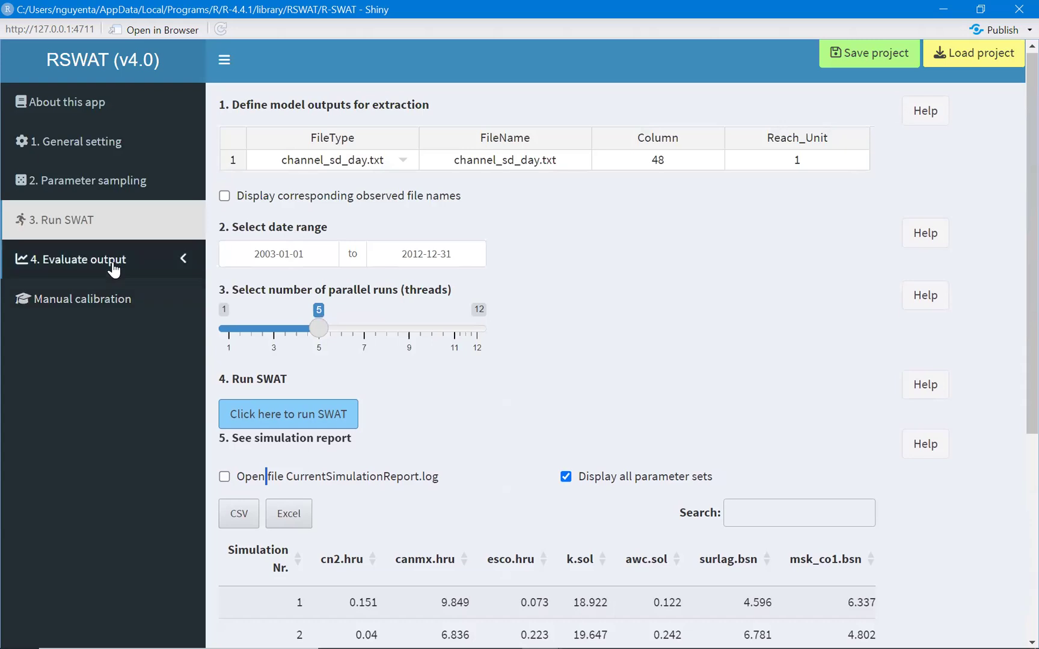
# - Open the Objective function page and keep NSE as the objective function
pyautogui.click(116, 264)
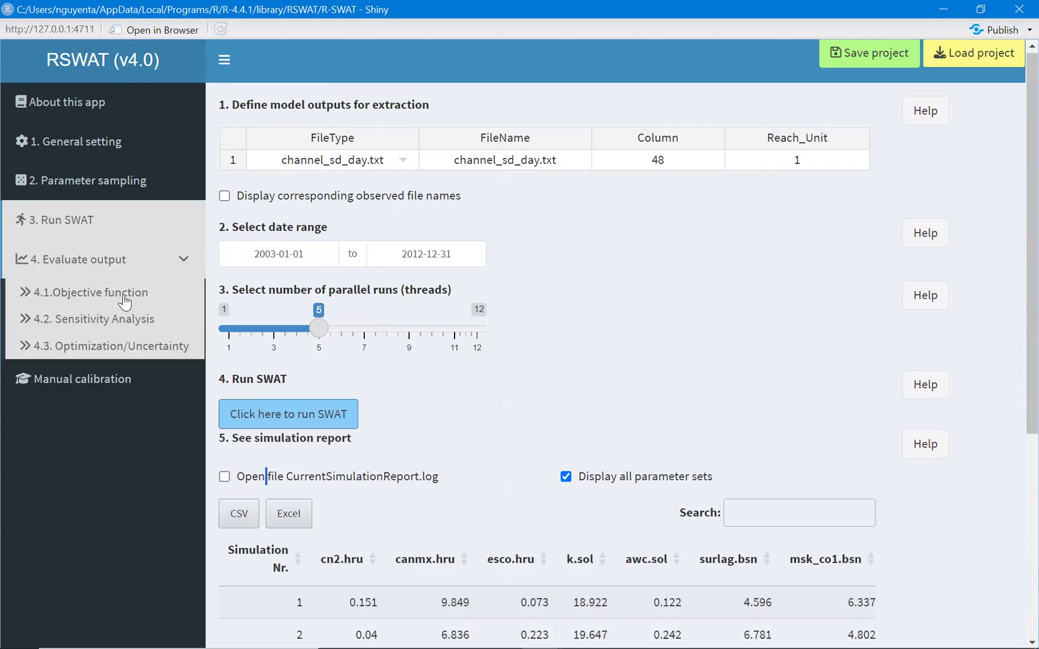
pyautogui.click(124, 300)
pyautogui.click(386, 135)
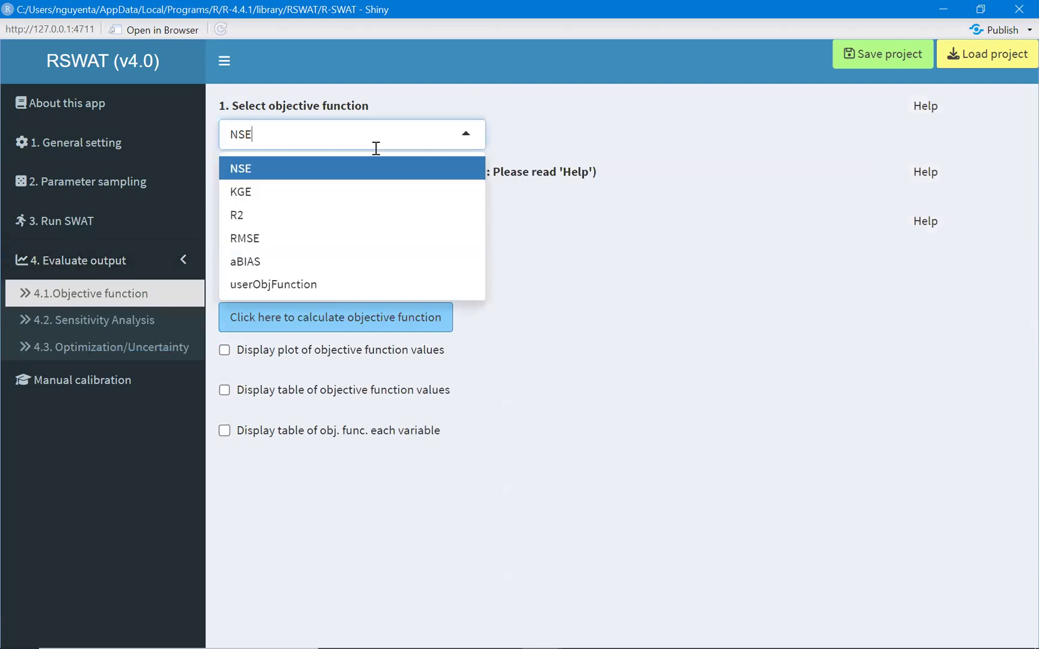
pyautogui.click(334, 169)
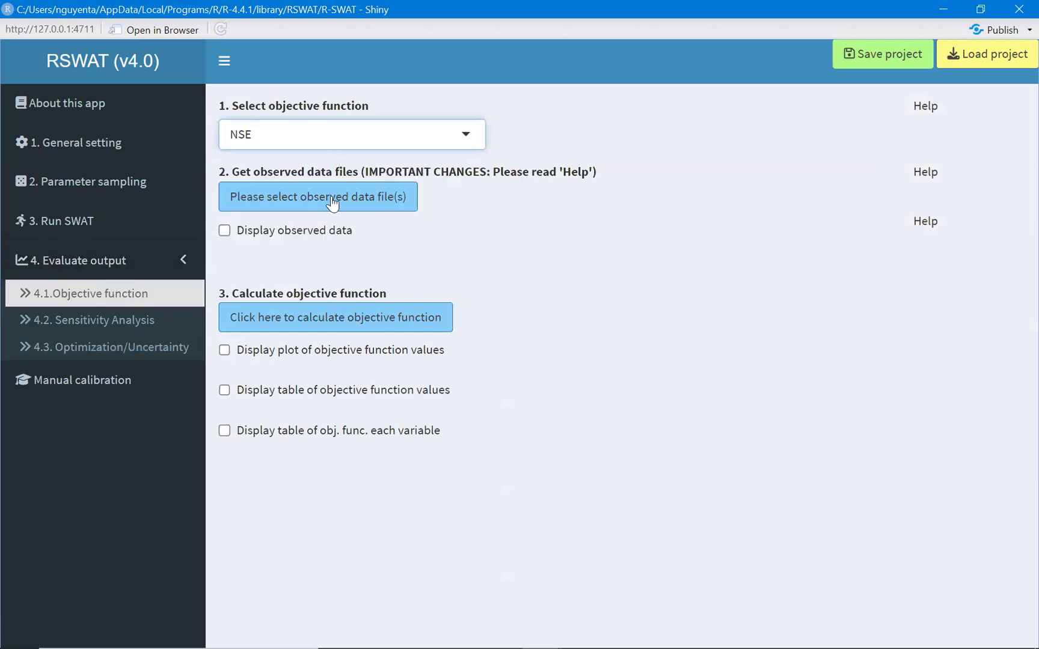
# - Load obs_var_1.txt from observedSWATPlus as observed data and page through it to 2012-12-31
pyautogui.click(333, 204)
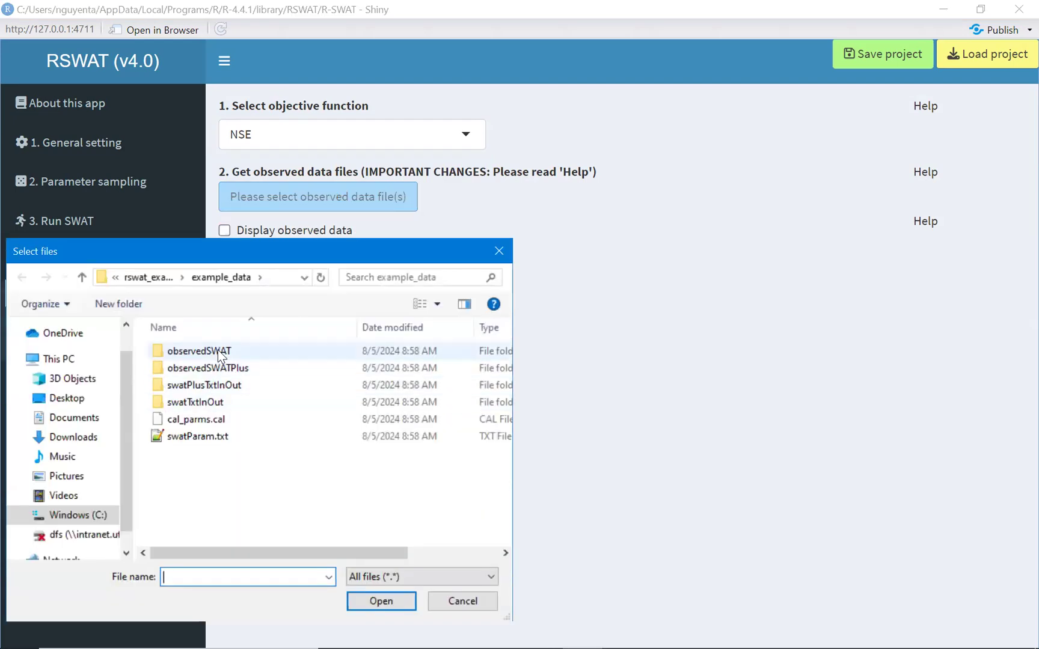
pyautogui.doubleClick(218, 370)
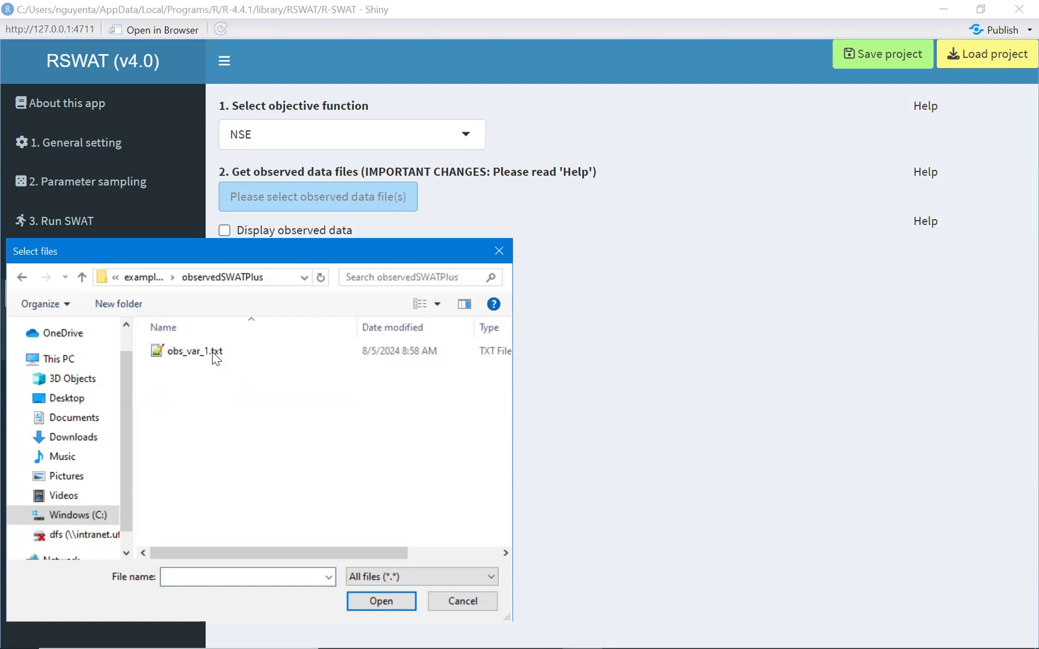
pyautogui.doubleClick(211, 352)
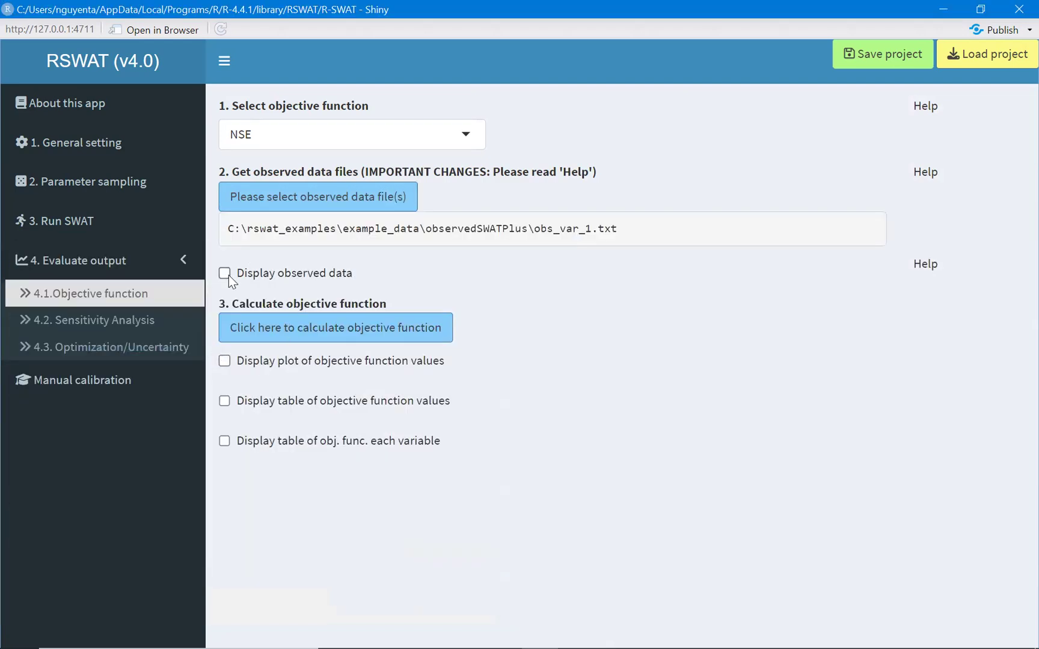
pyautogui.click(225, 274)
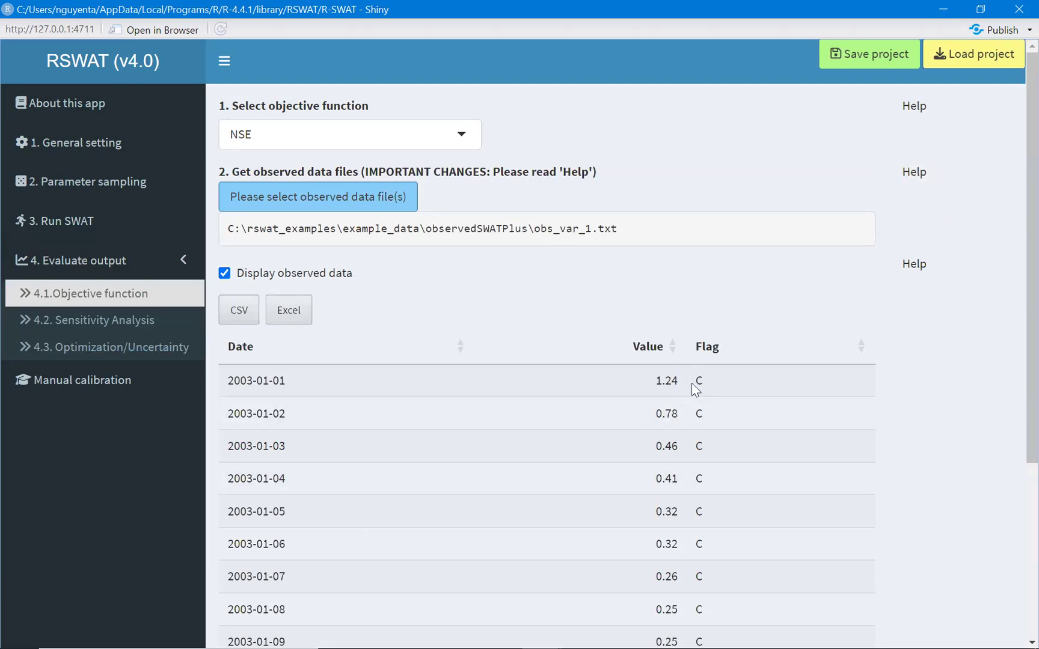
pyautogui.moveTo(692, 385); pyautogui.dragTo(725, 384)
pyautogui.scroll(-3, 666, 487)
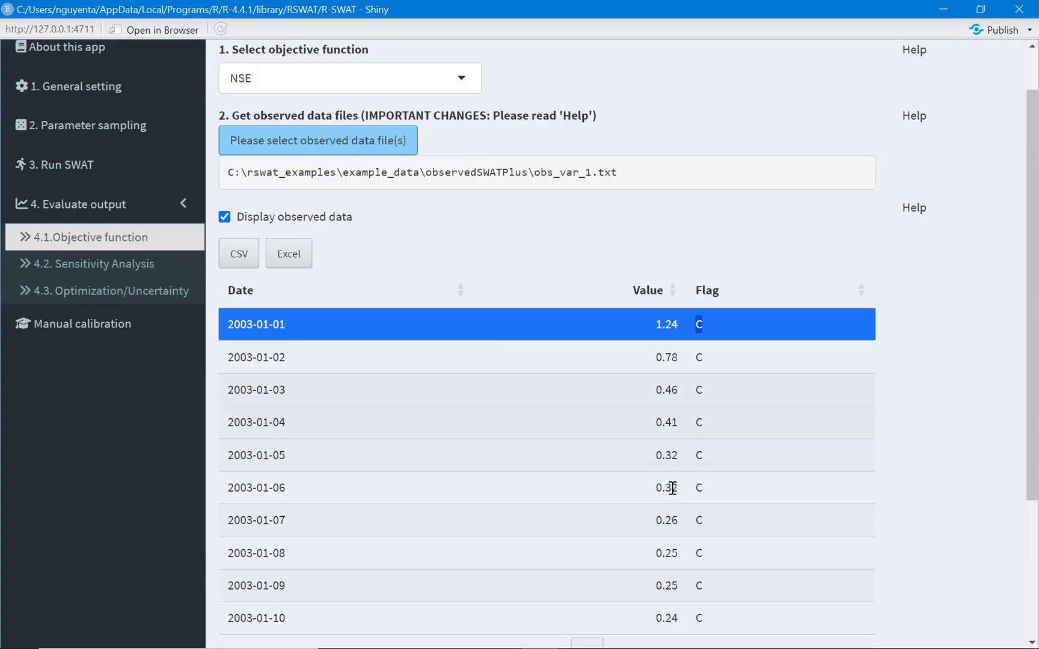
pyautogui.click(800, 452)
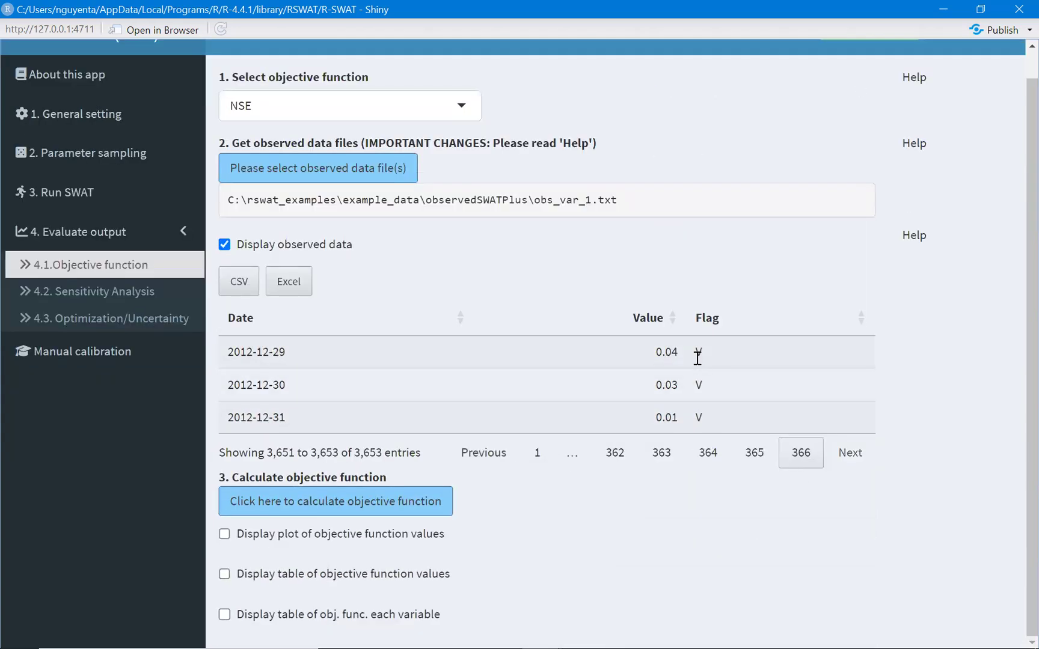
pyautogui.moveTo(737, 355); pyautogui.dragTo(699, 353)
# - Open example_data > observedSWATPlus > obs_var_1.txt in Notepad++
pyautogui.moveTo(475, 644)
pyautogui.click(380, 633)
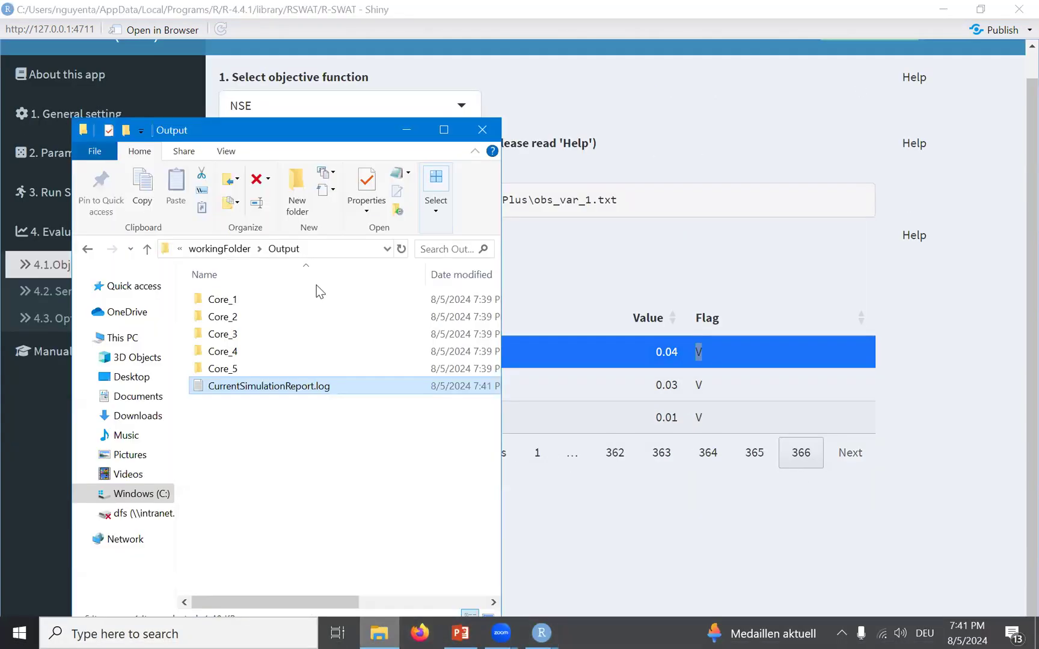
pyautogui.click(223, 248)
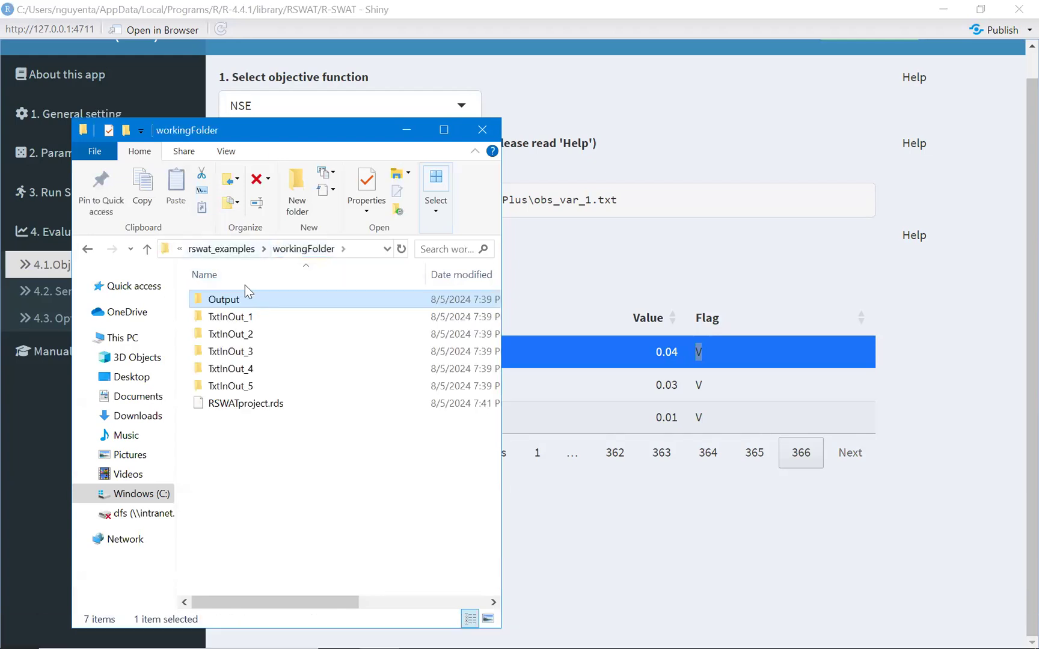
pyautogui.click(232, 249)
pyautogui.doubleClick(250, 301)
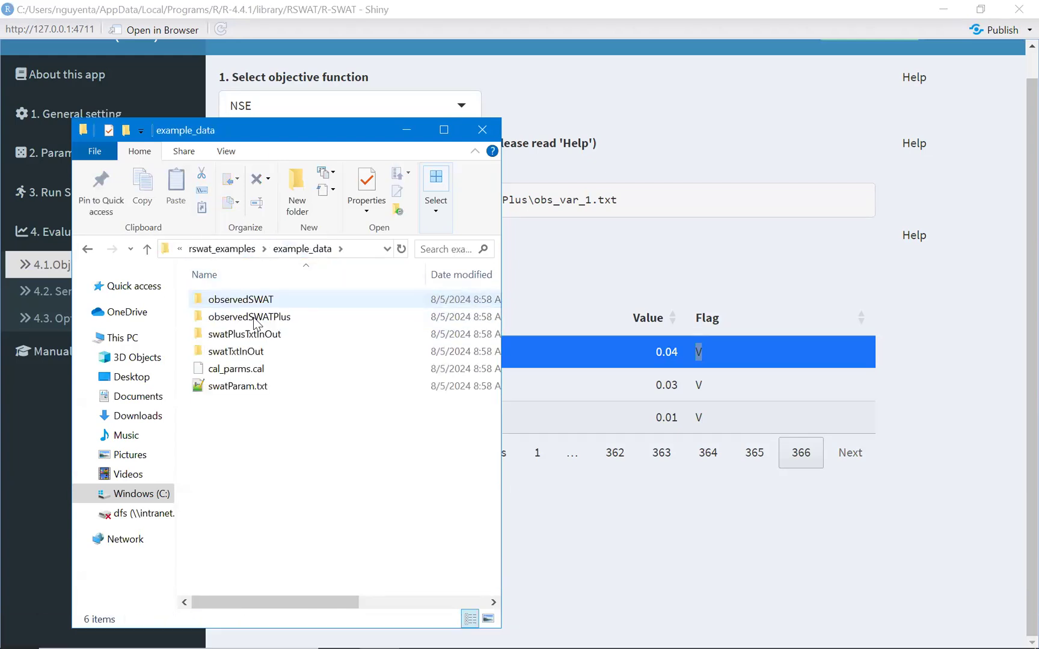
pyautogui.doubleClick(255, 317)
pyautogui.doubleClick(251, 304)
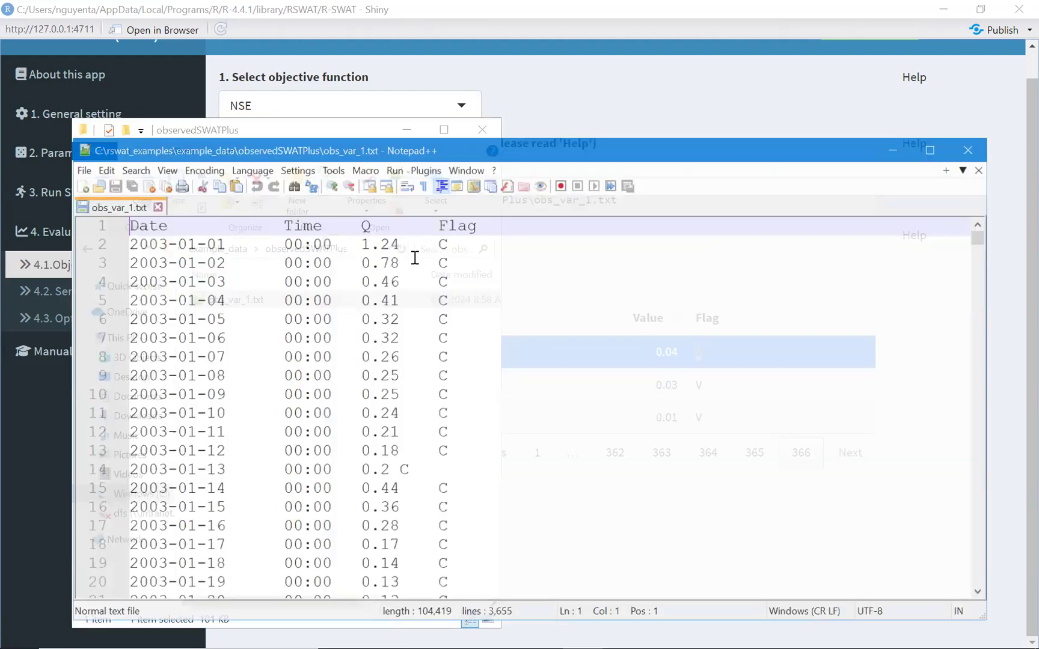
# - Inspect the file's C and V flags and the 0 flow values
pyautogui.doubleClick(442, 243)
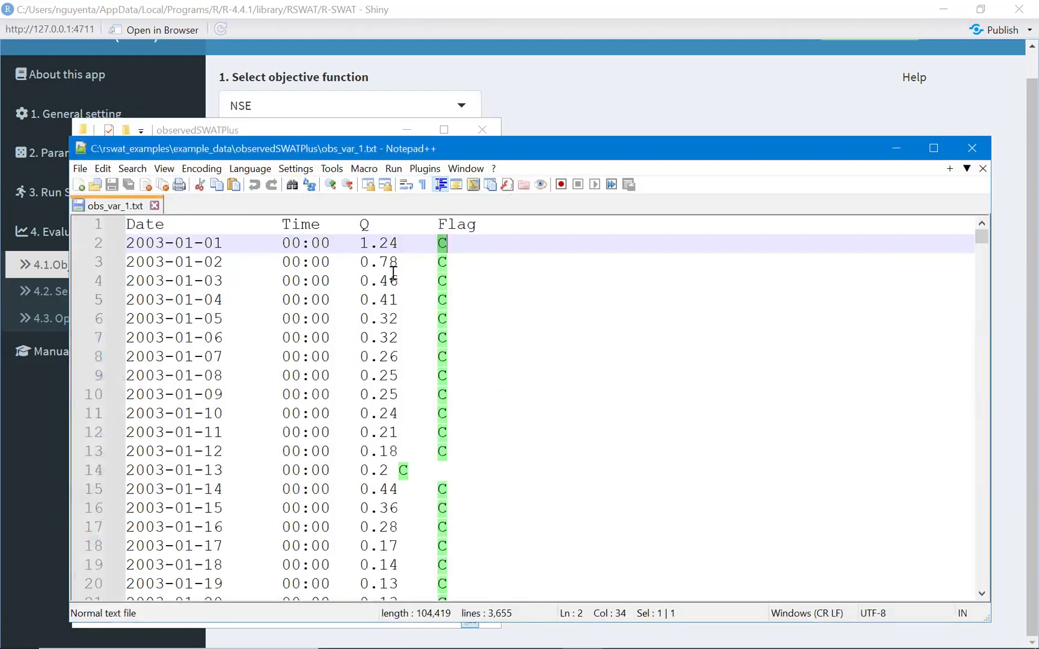
pyautogui.click(131, 243)
pyautogui.keyDown('shift'); pyautogui.click(398, 433); pyautogui.keyUp('shift')
pyautogui.click(378, 247)
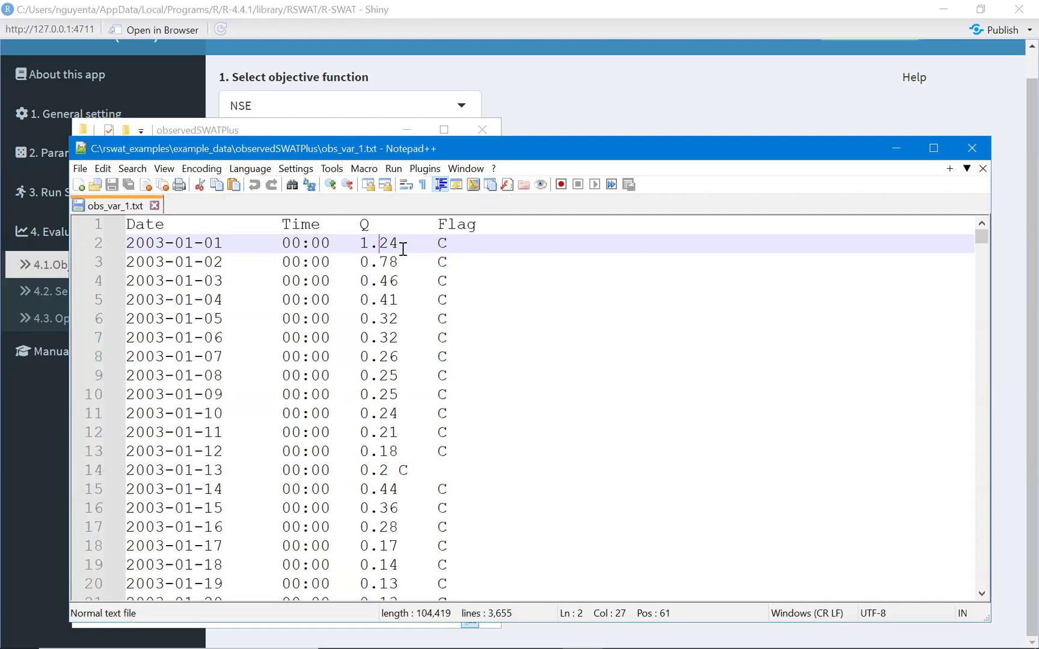
pyautogui.doubleClick(402, 248)
pyautogui.scroll(-2, 980, 304)
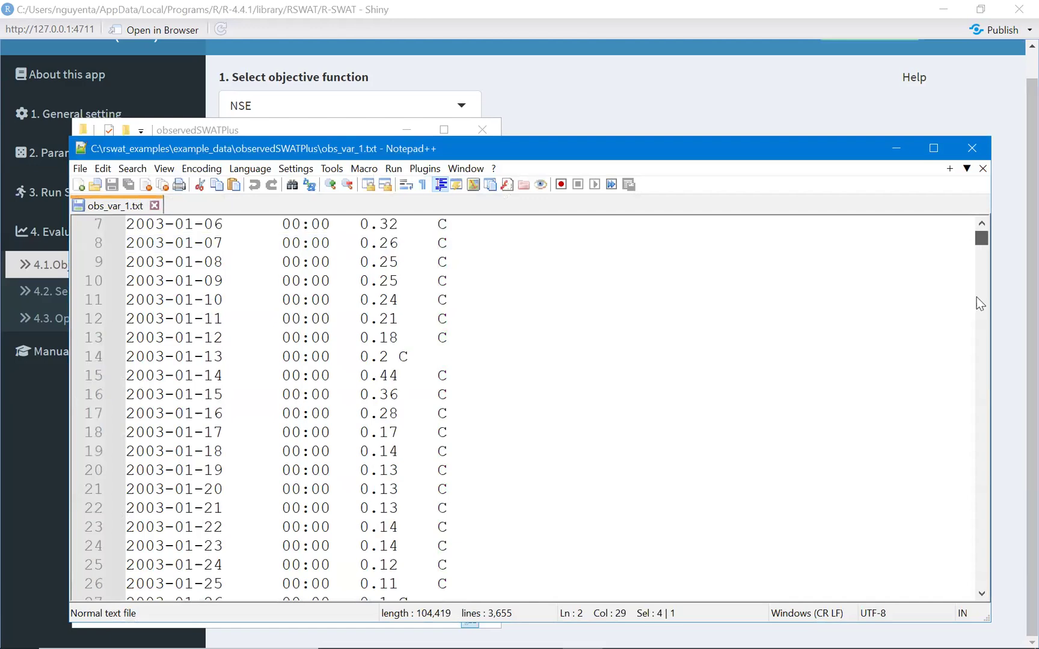
pyautogui.moveTo(976, 297); pyautogui.dragTo(972, 422)
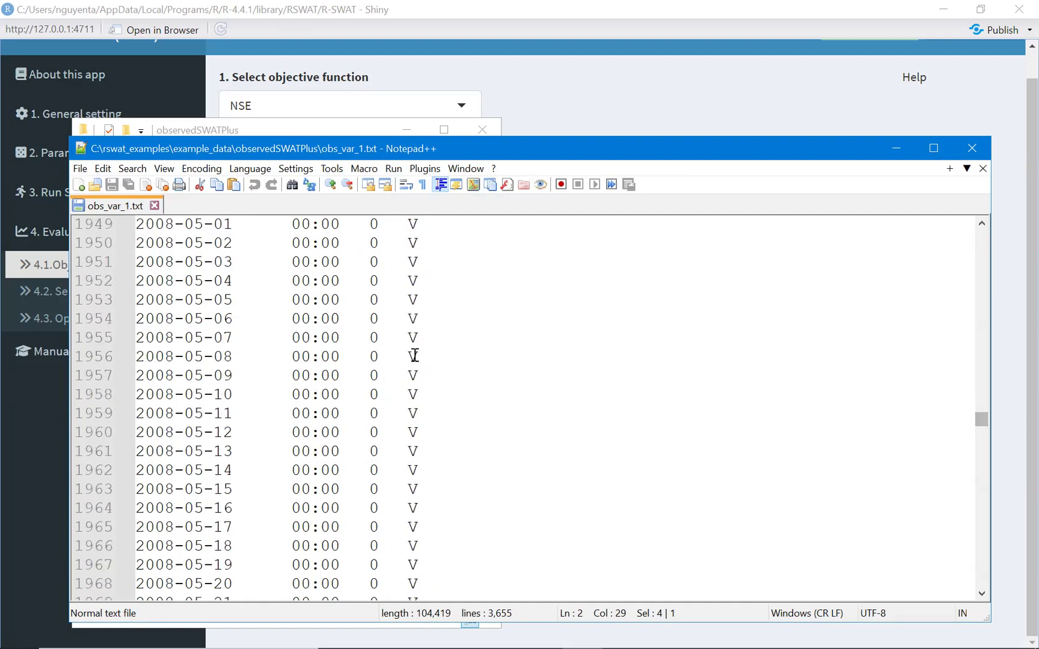
pyautogui.doubleClick(415, 355)
pyautogui.doubleClick(374, 356)
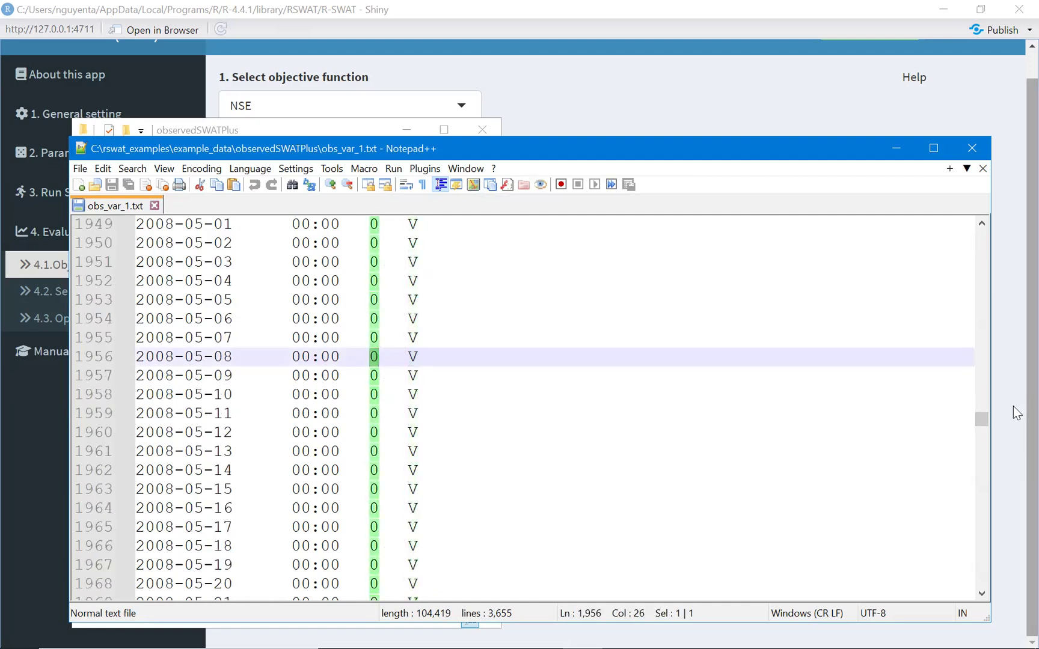
pyautogui.moveTo(981, 419); pyautogui.dragTo(981, 236)
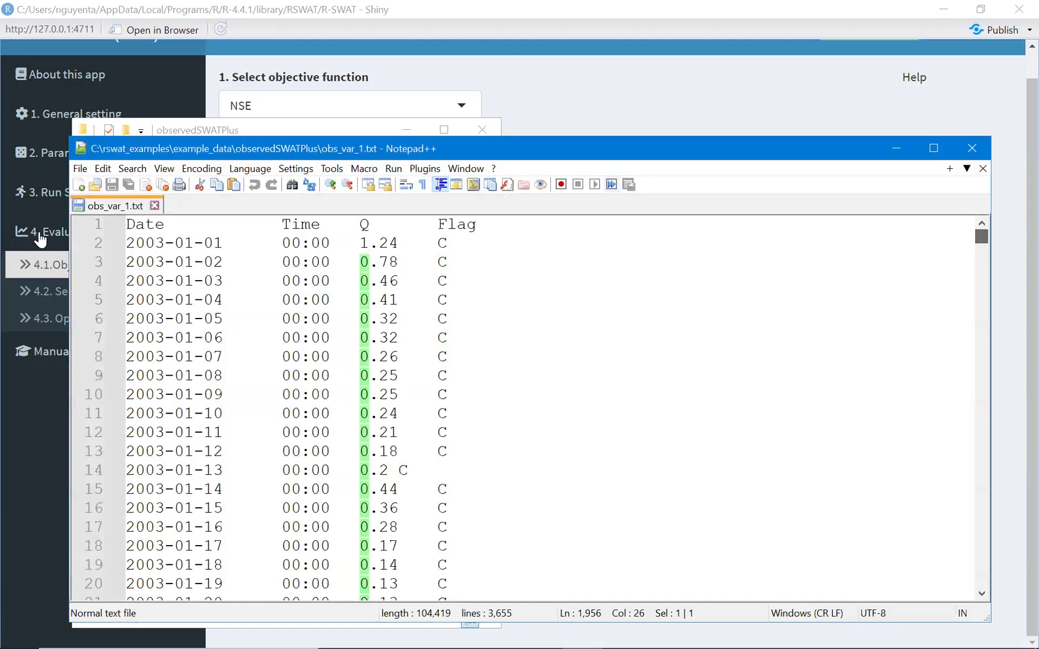
# - Examine the first data row's fields: 2003, 01, 01, 00, 00 and value 1.24
pyautogui.click(127, 245)
pyautogui.keyDown('shift'); pyautogui.click(166, 246); pyautogui.keyUp('shift')
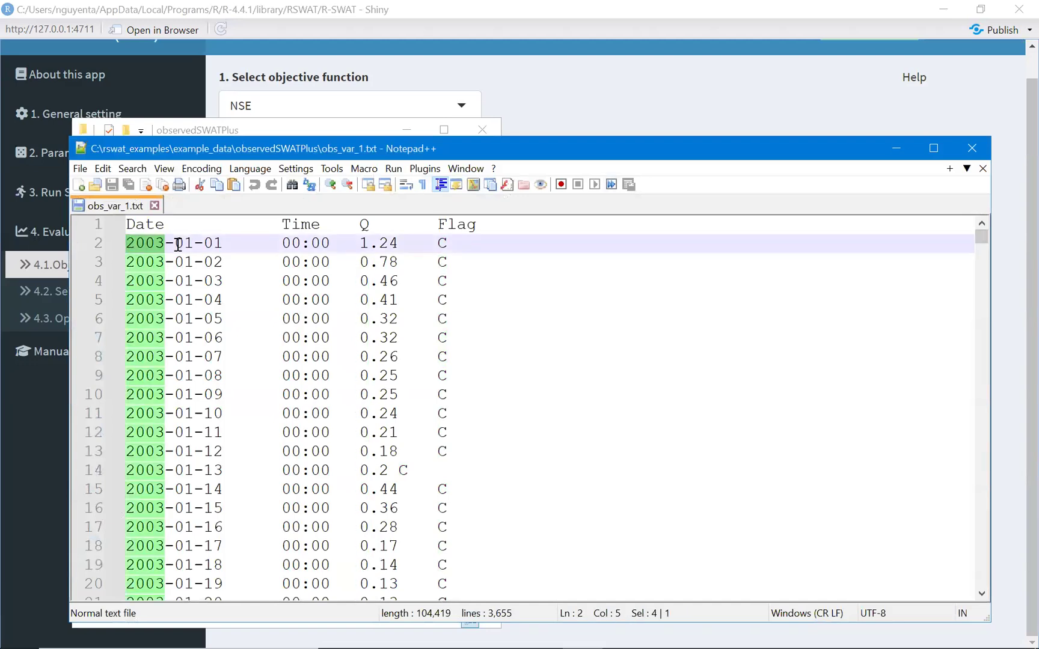
pyautogui.doubleClick(189, 244)
pyautogui.doubleClick(215, 244)
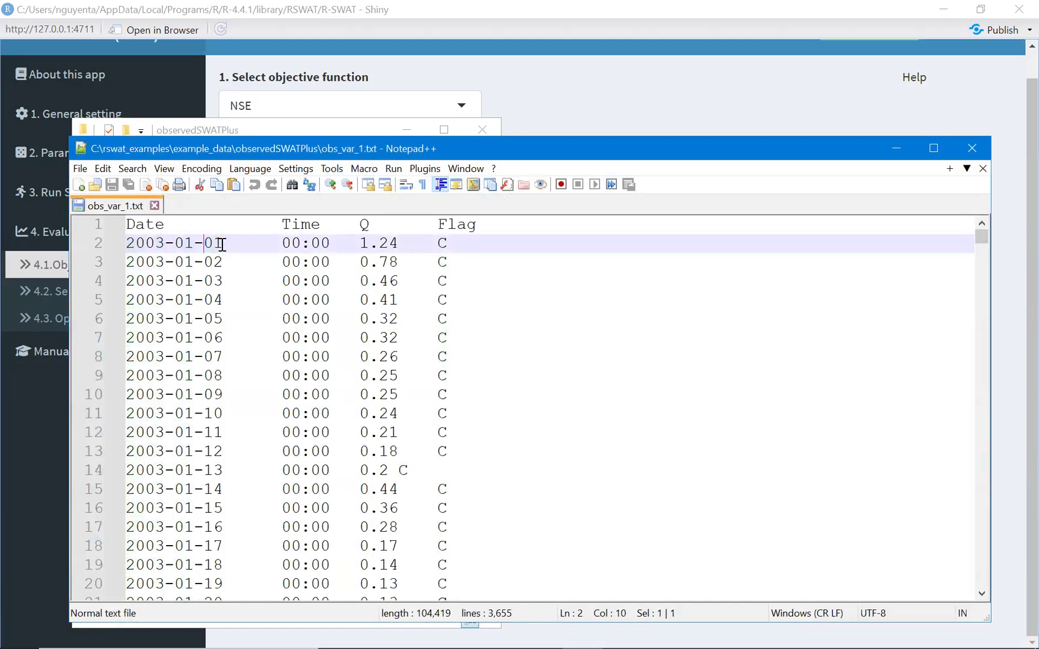
pyautogui.doubleClick(296, 243)
pyautogui.doubleClick(319, 244)
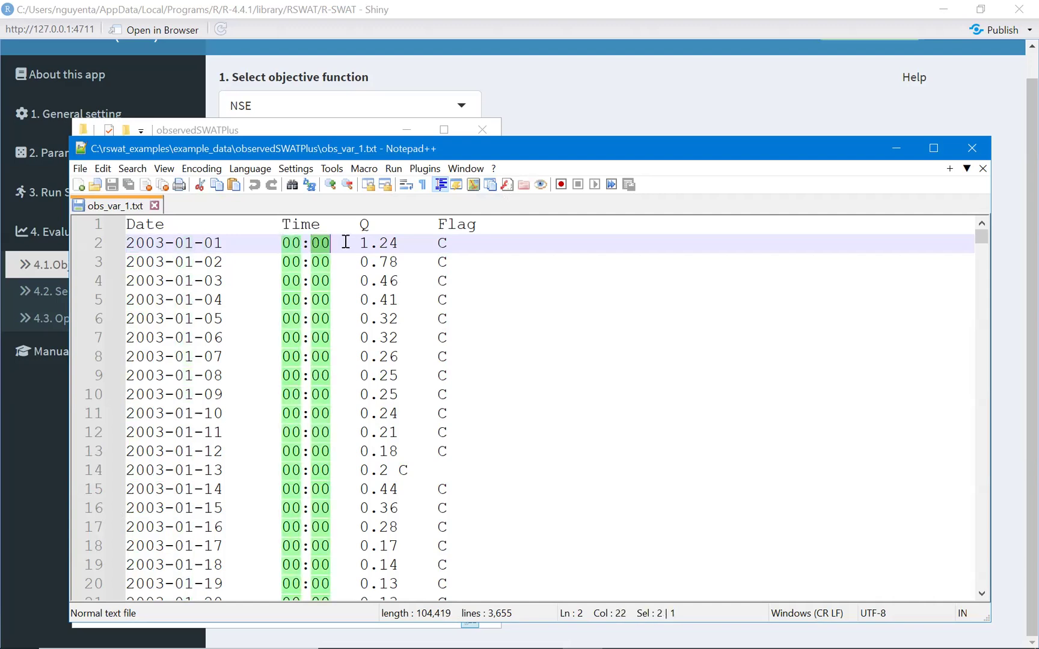
pyautogui.doubleClick(421, 247)
pyautogui.click(466, 262)
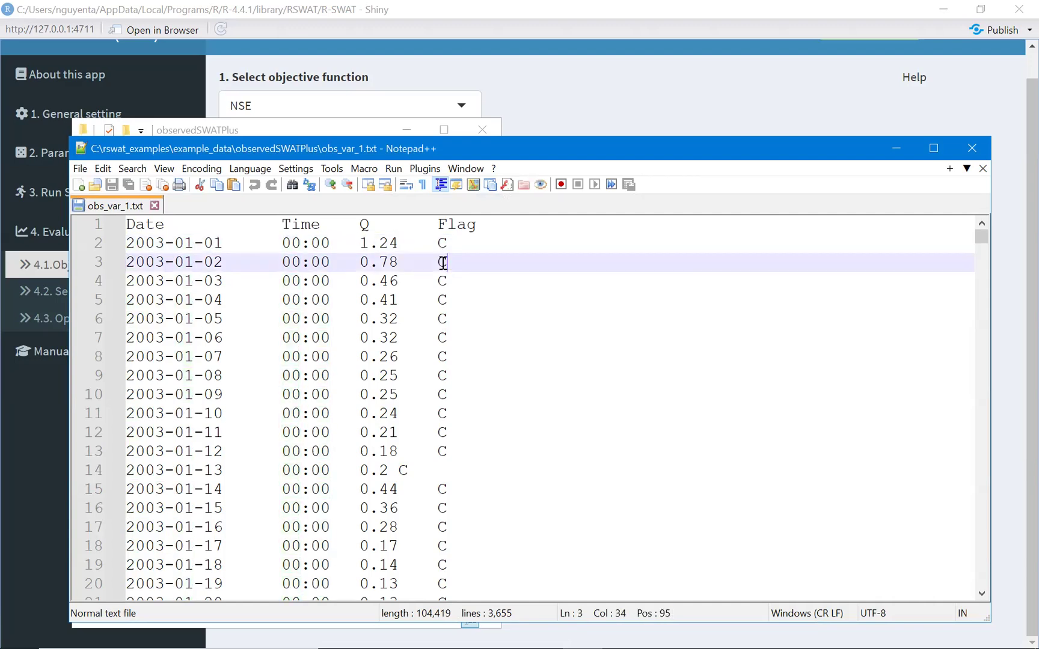
# - Highlight the C and NA flags and inspect values further down the file
pyautogui.doubleClick(468, 263)
pyautogui.moveTo(981, 244); pyautogui.dragTo(982, 397)
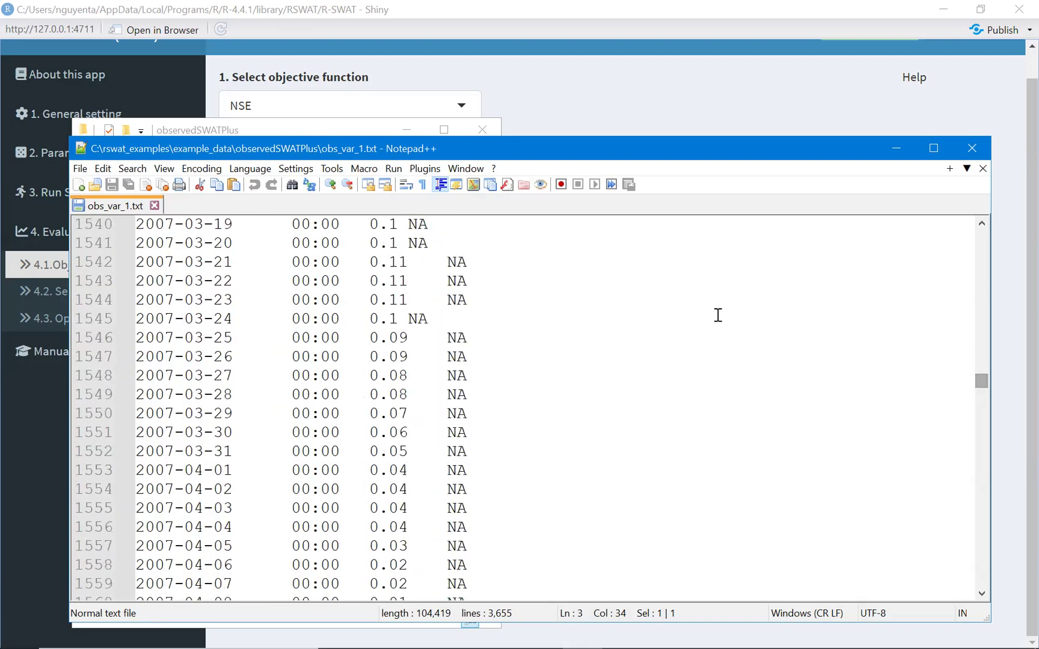
pyautogui.doubleClick(464, 263)
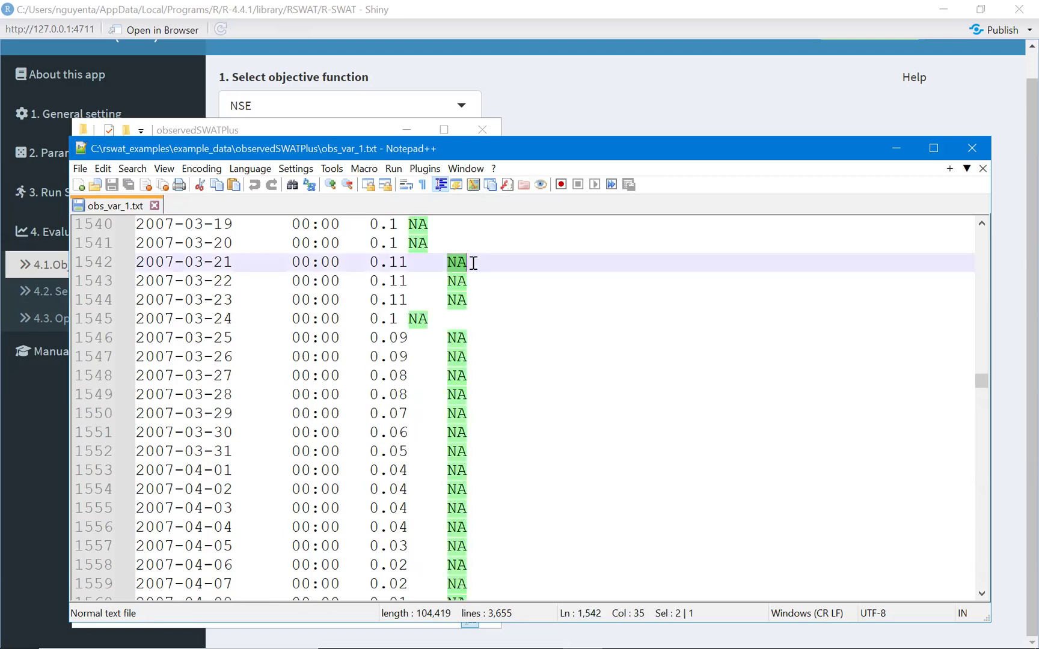
pyautogui.moveTo(373, 262); pyautogui.dragTo(398, 262)
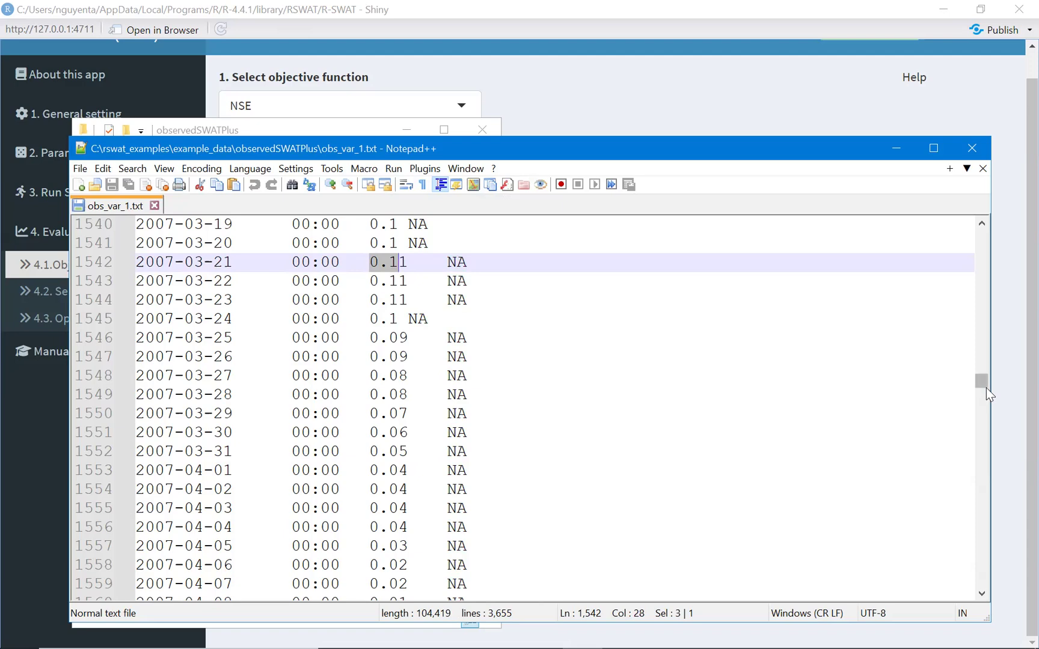
pyautogui.moveTo(982, 385); pyautogui.dragTo(986, 481)
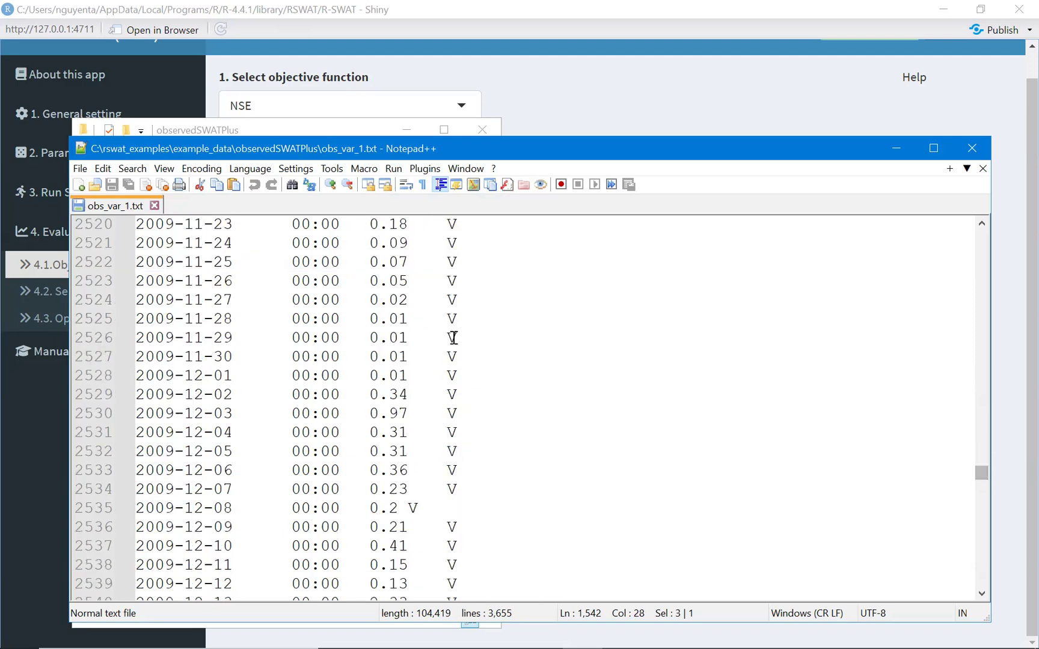
pyautogui.click(449, 339)
pyautogui.doubleClick(397, 340)
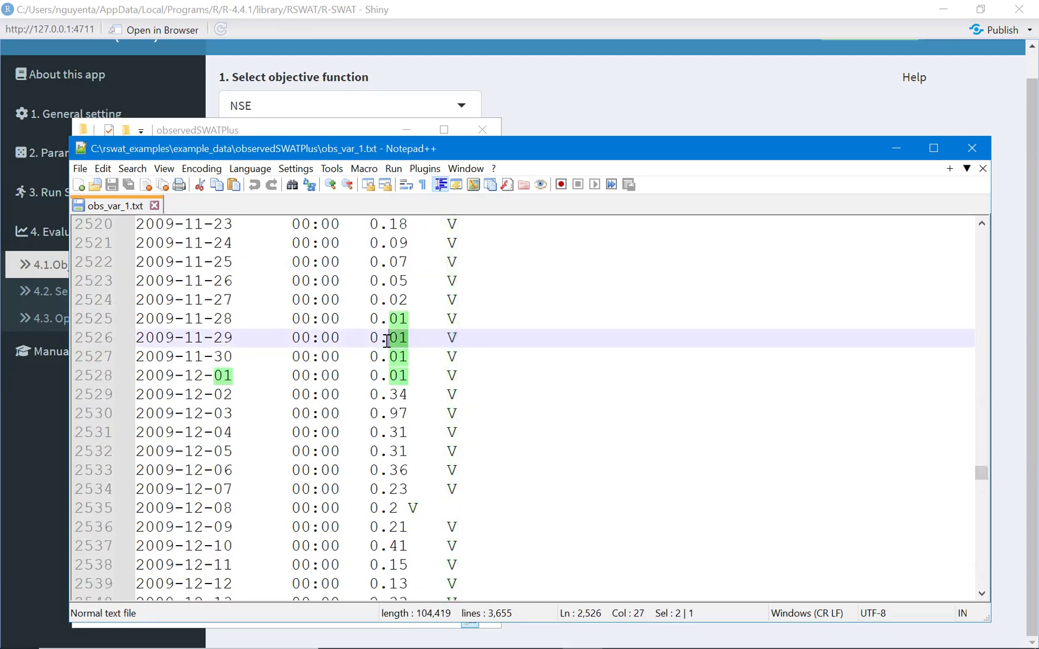
# - Close obs_var_1.txt and Notepad++, then minimize File Explorer
pyautogui.click(154, 207)
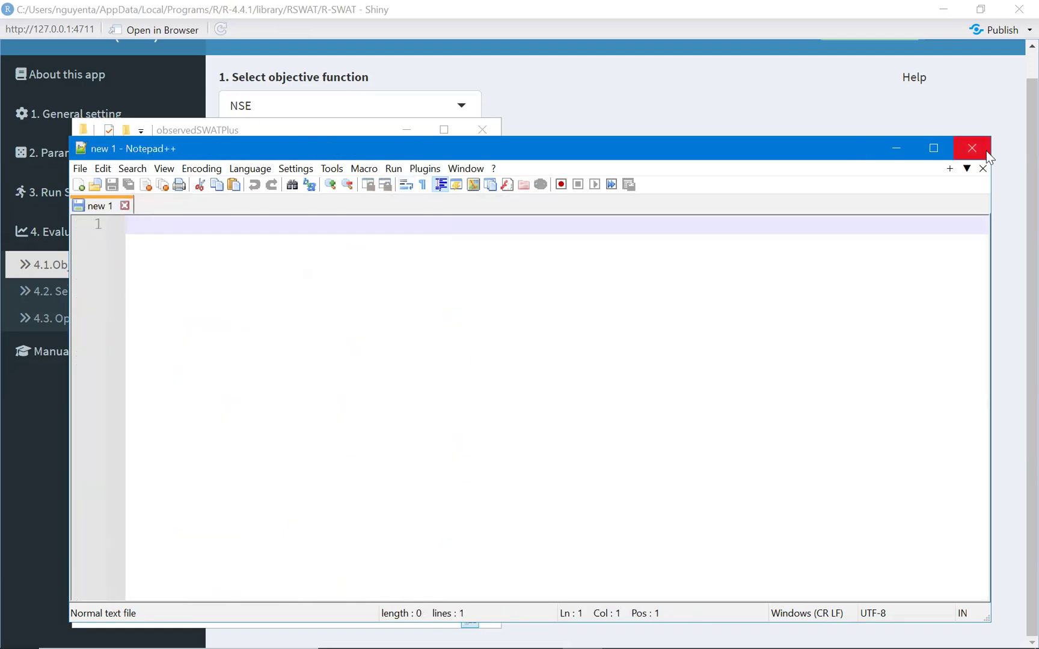
pyautogui.hotkey('alt', 'F4')
pyautogui.click(401, 130)
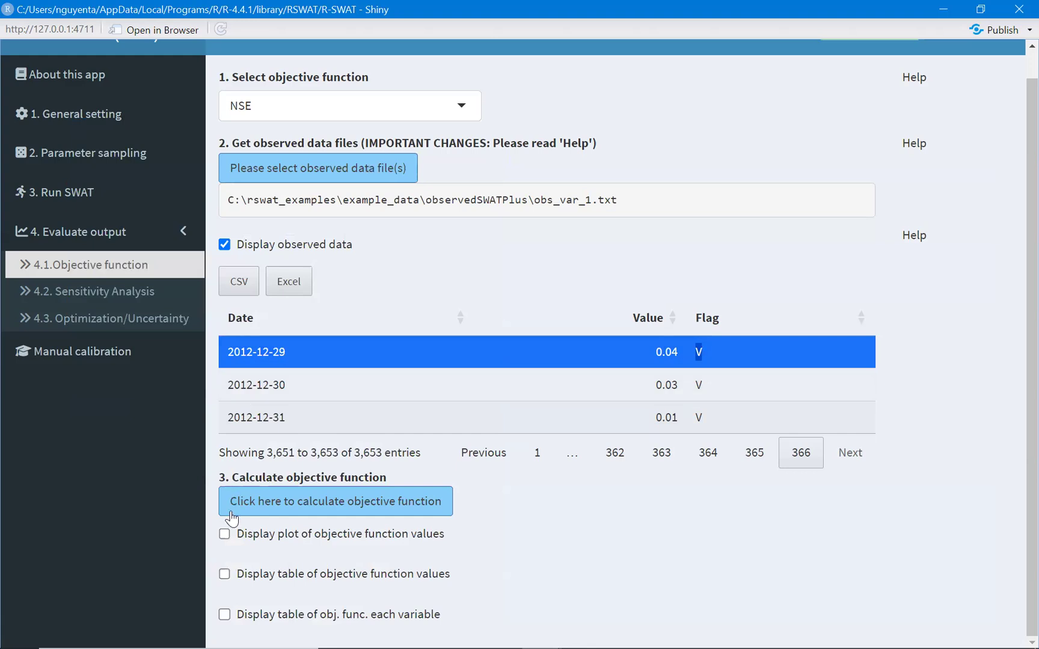
# - Hide the observed data, calculate NSE, and plot objective function values against all nine parameters
pyautogui.click(265, 505)
pyautogui.click(226, 246)
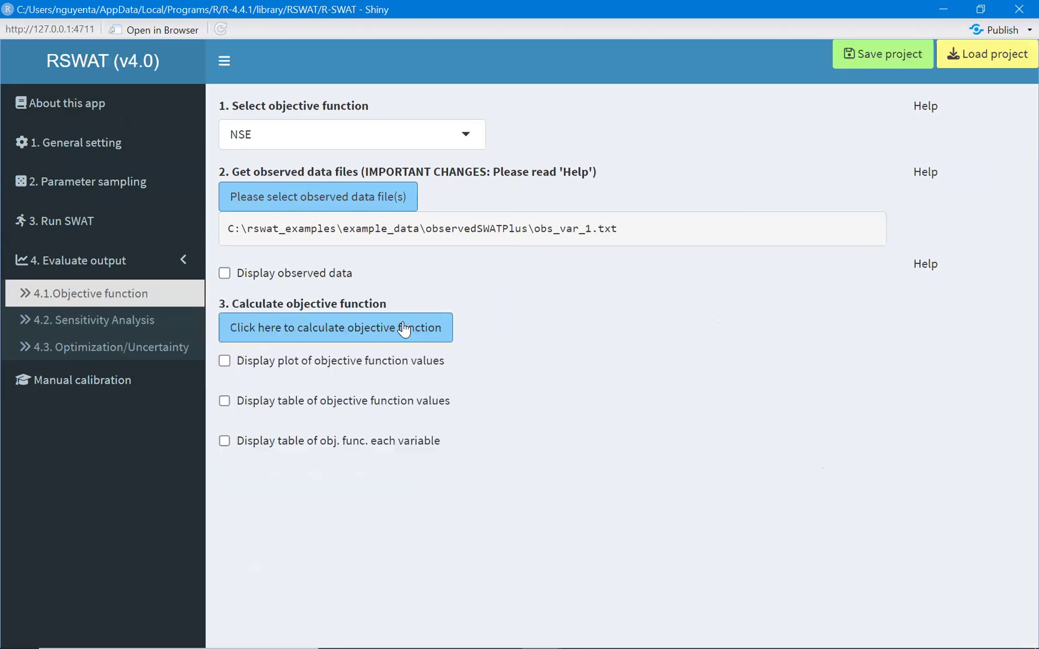
pyautogui.click(356, 335)
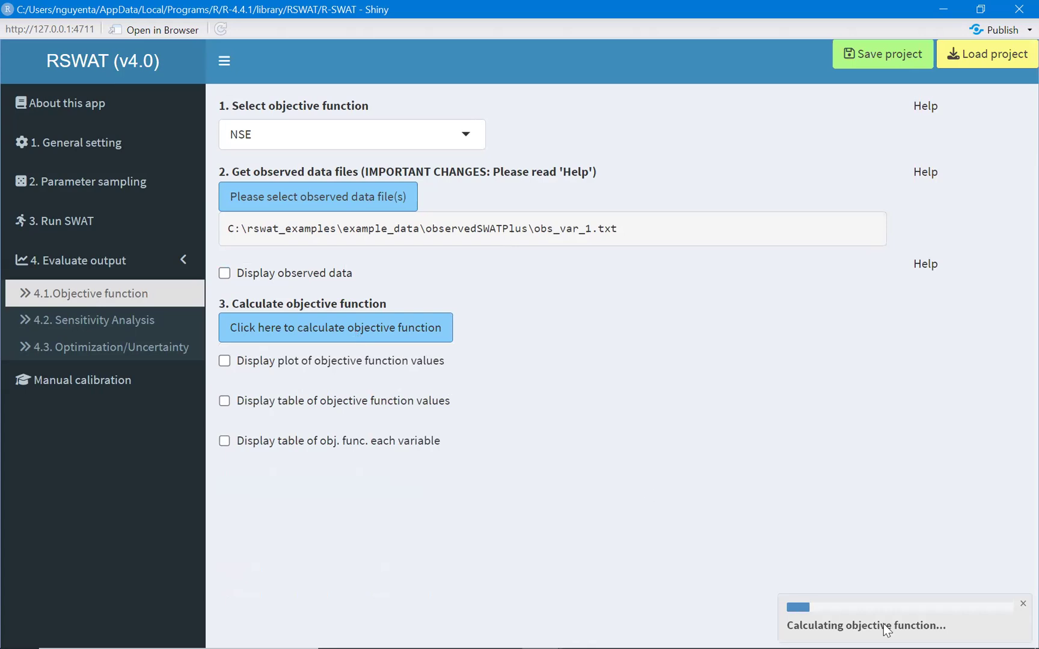
pyautogui.click(260, 363)
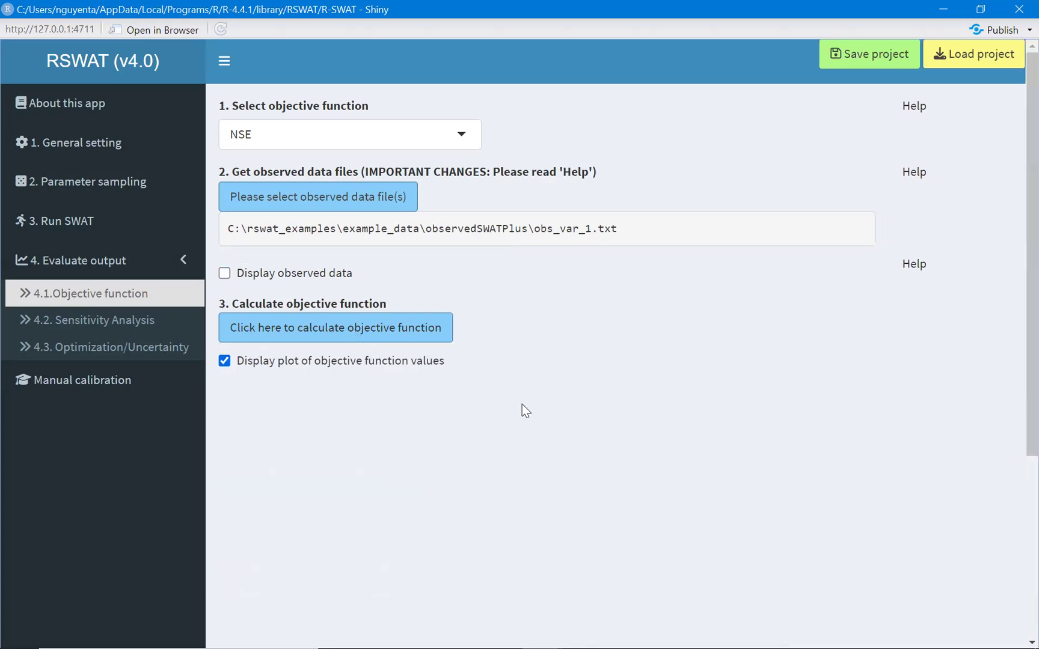
pyautogui.scroll(-3, 522, 409)
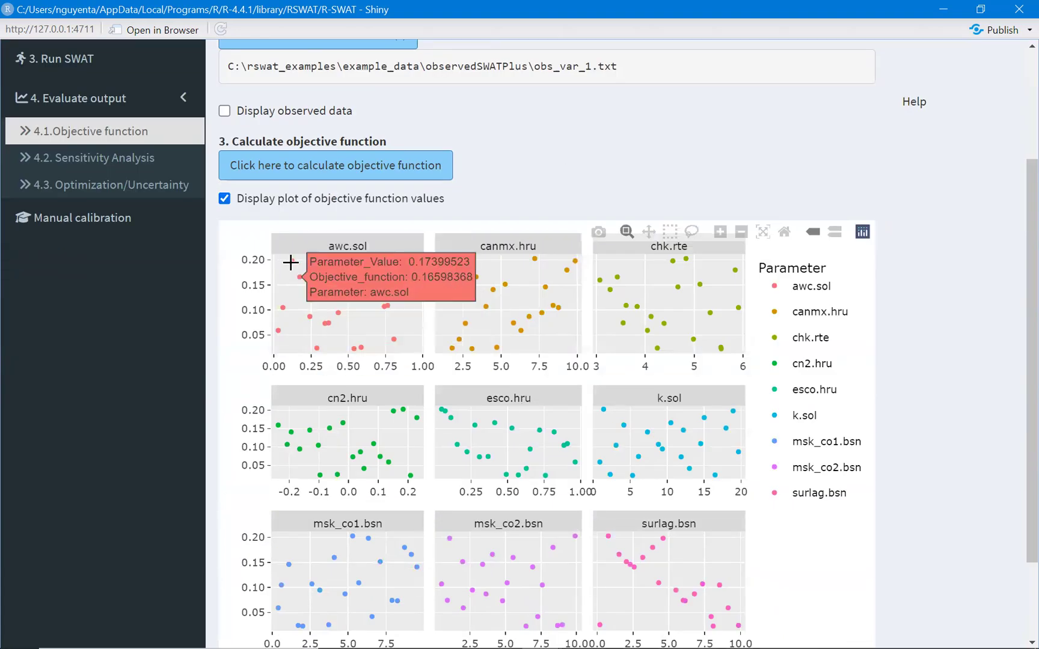
pyautogui.scroll(-2, 385, 431)
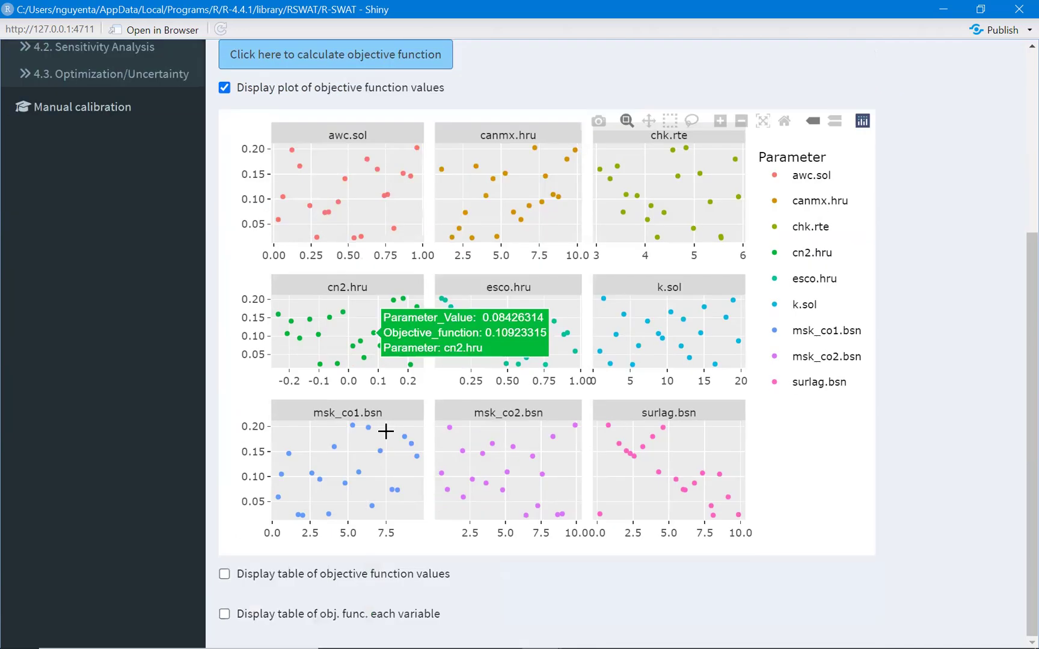
# - Replace the objective-function plot with the table of objective function values
pyautogui.click(224, 575)
pyautogui.click(225, 87)
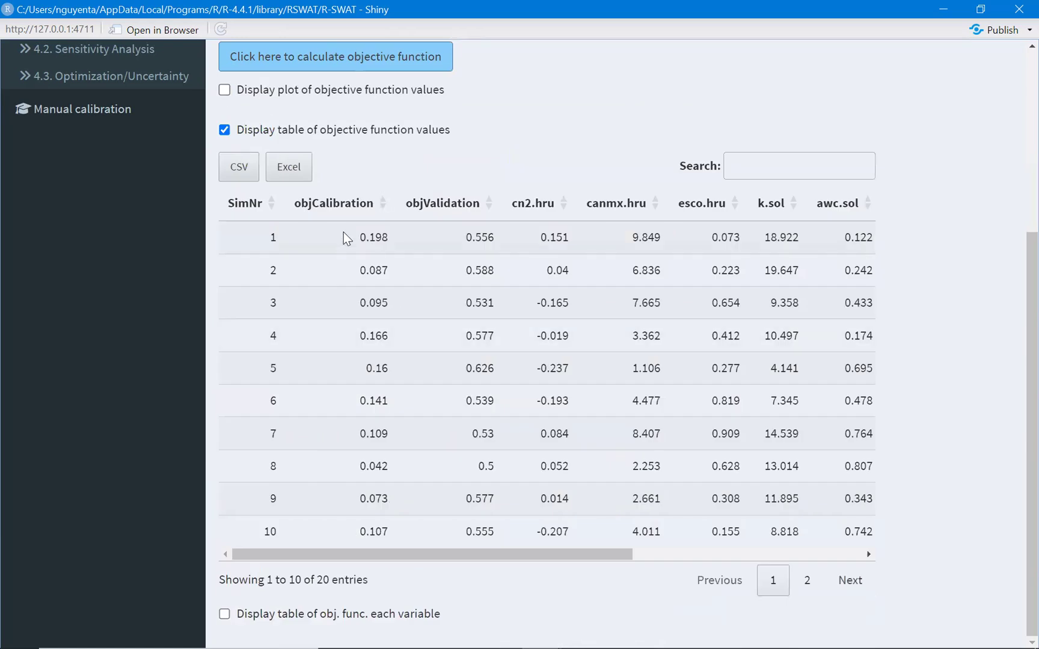
pyautogui.doubleClick(383, 237)
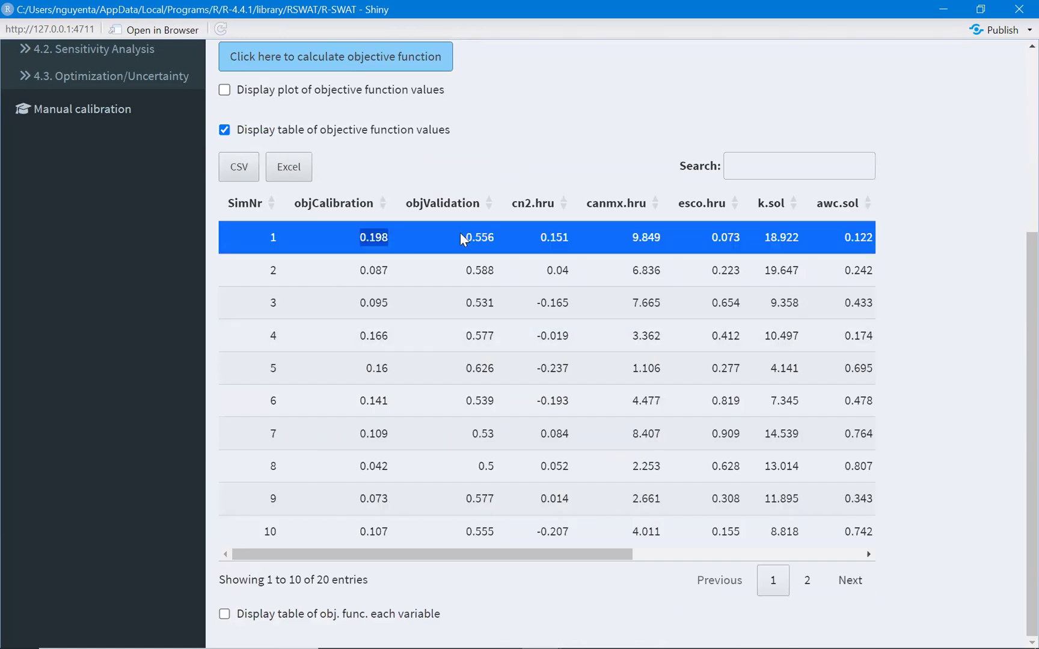
pyautogui.moveTo(419, 233); pyautogui.dragTo(536, 238)
pyautogui.click(503, 238)
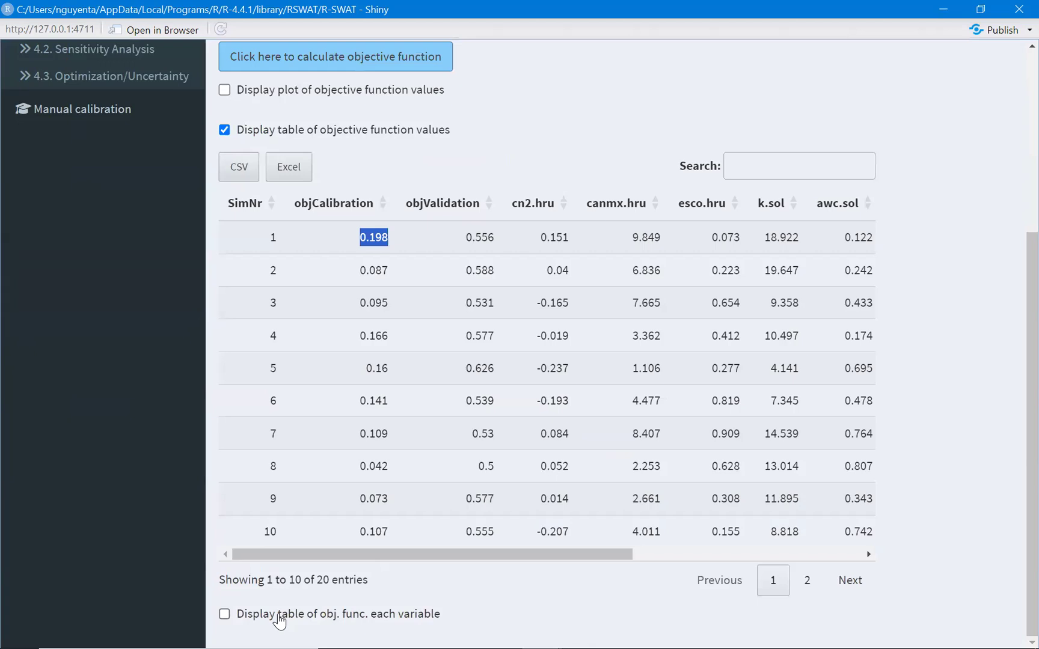
pyautogui.moveTo(458, 239); pyautogui.dragTo(494, 235)
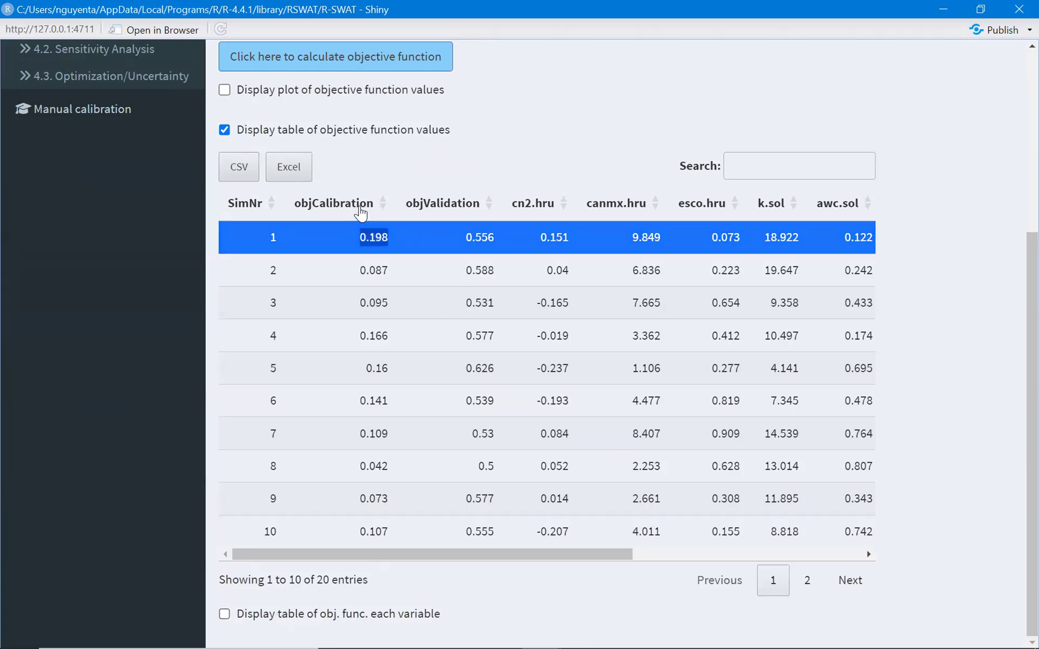
# - Sort the table by objCalibration descending, putting simulation 20 (0.203) on top
pyautogui.click(361, 213)
pyautogui.click(361, 214)
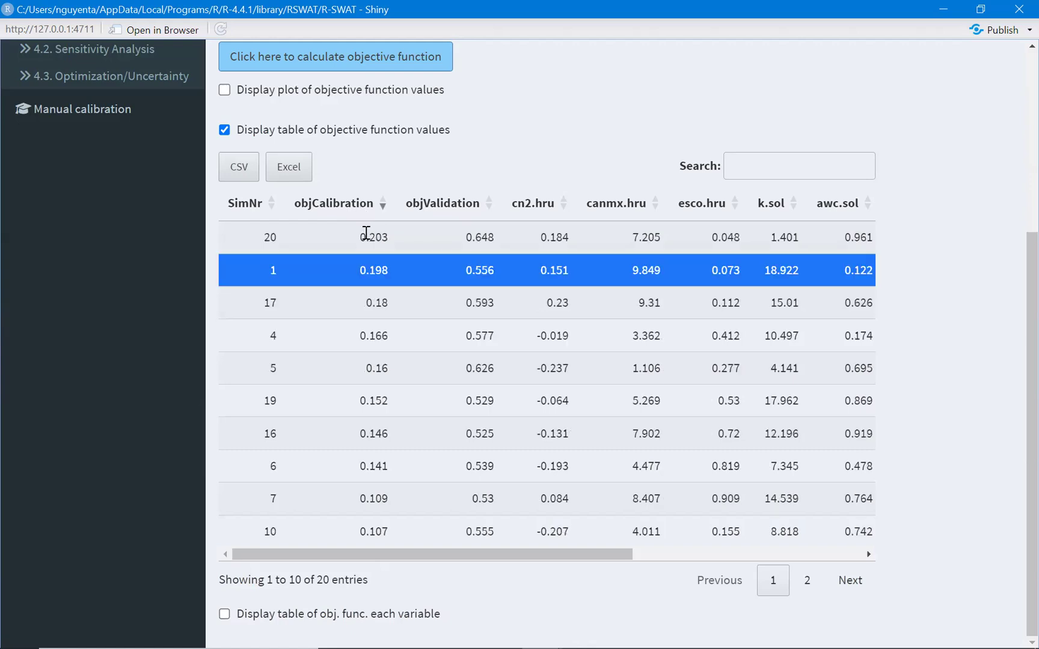
pyautogui.click(398, 237)
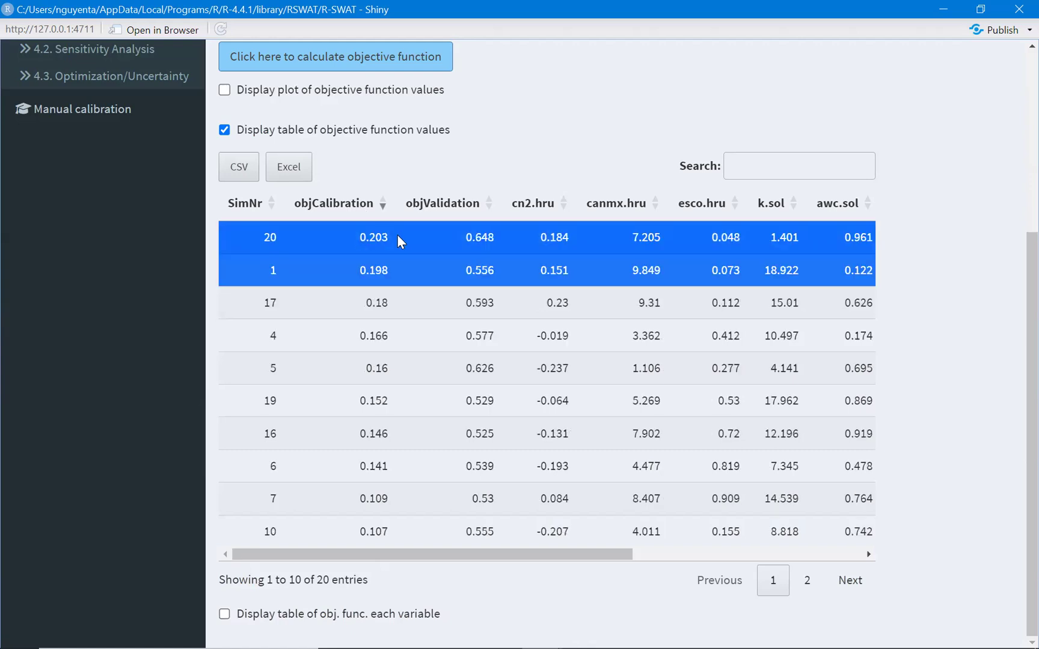
pyautogui.doubleClick(386, 533)
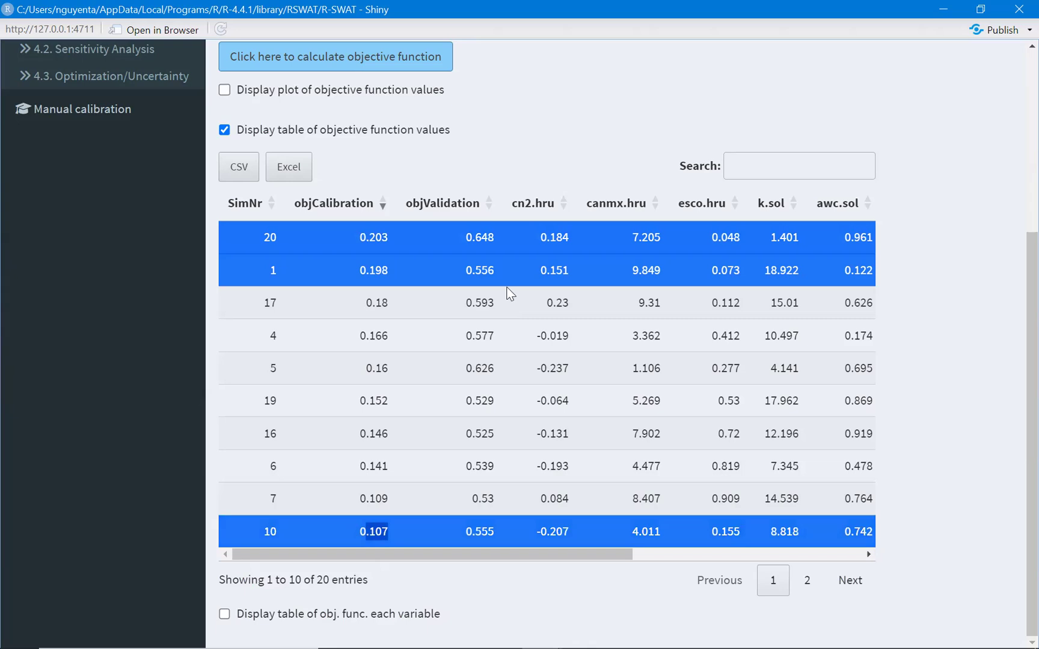
pyautogui.click(471, 238)
pyautogui.click(457, 281)
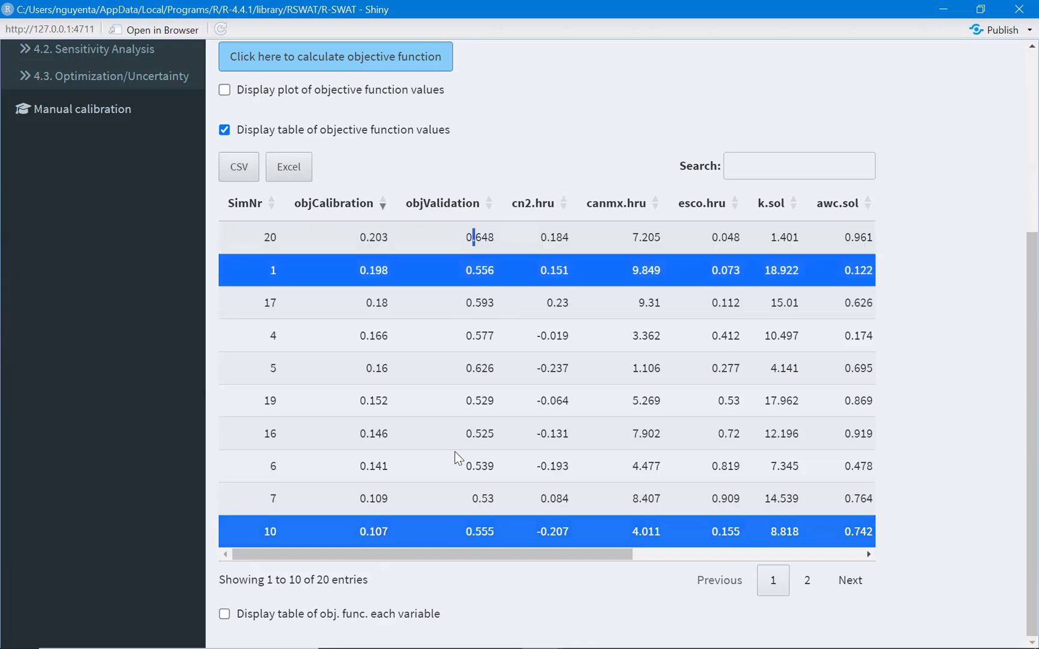
pyautogui.click(457, 529)
pyautogui.scroll(5, 397, 364)
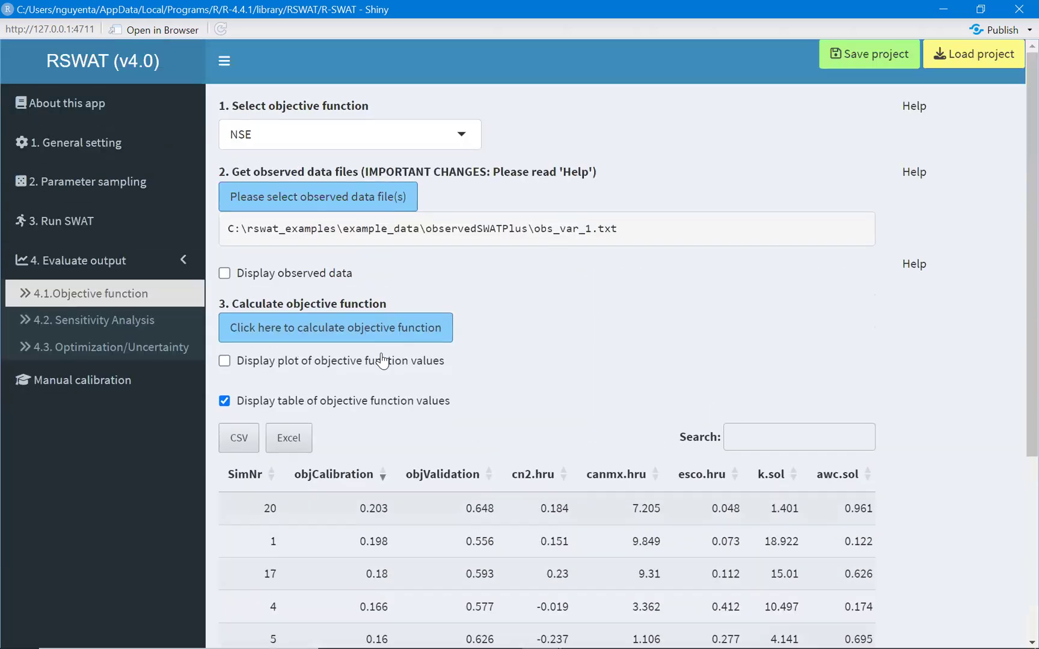
# - Run the sensitivity analysis and sort the parameter table by t_stat ascending; canmx.hru is most sensitive
pyautogui.click(144, 324)
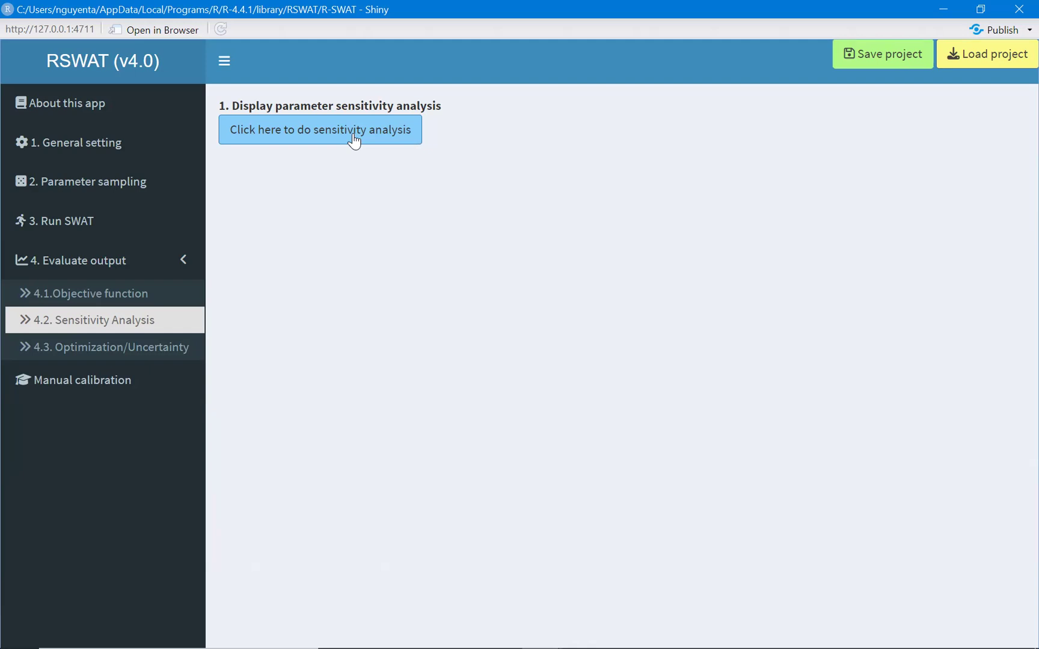
pyautogui.click(354, 141)
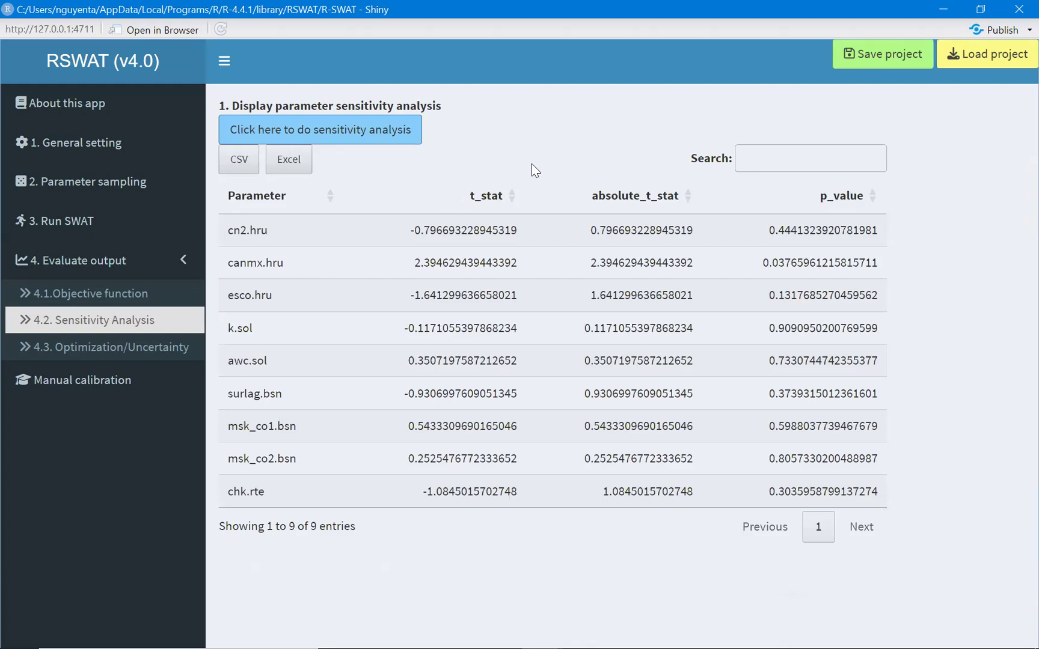
pyautogui.click(633, 198)
pyautogui.click(633, 199)
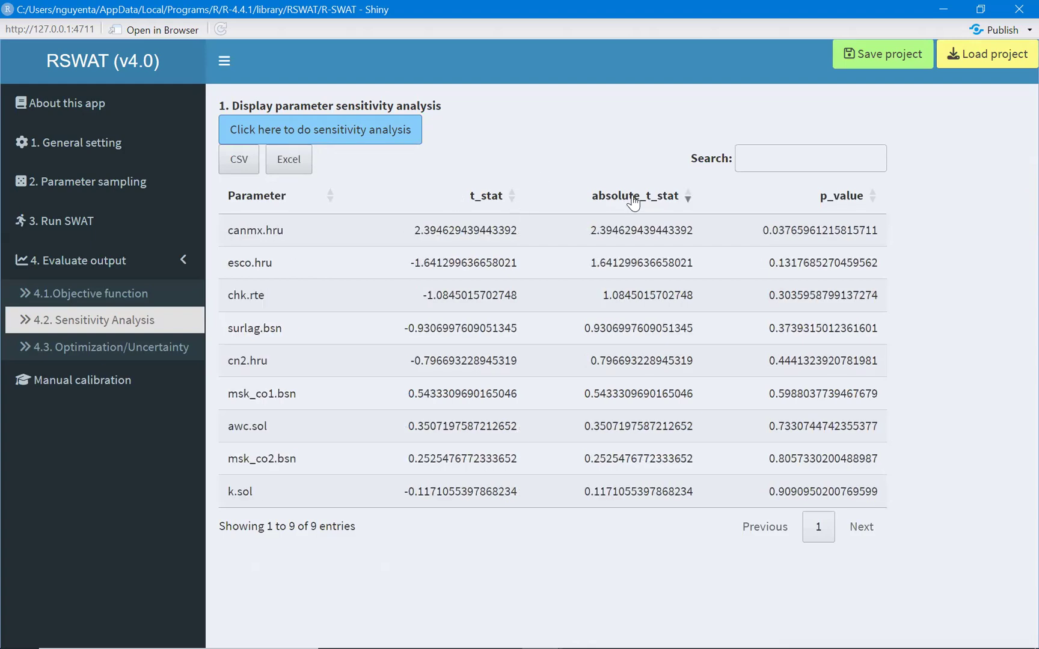
pyautogui.moveTo(231, 235); pyautogui.dragTo(271, 233)
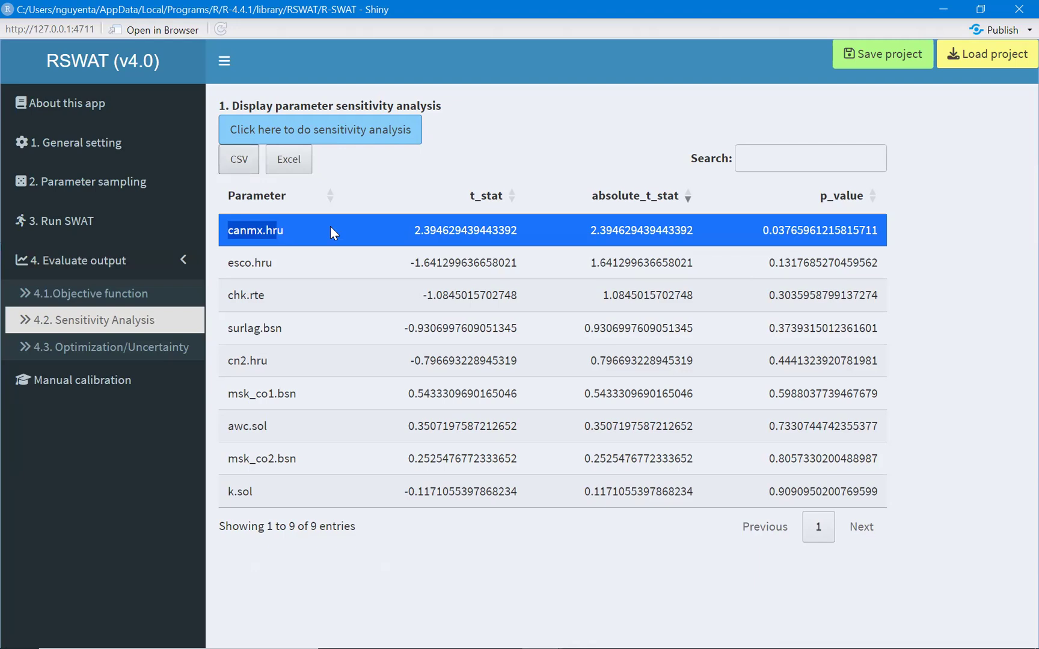
pyautogui.click(371, 202)
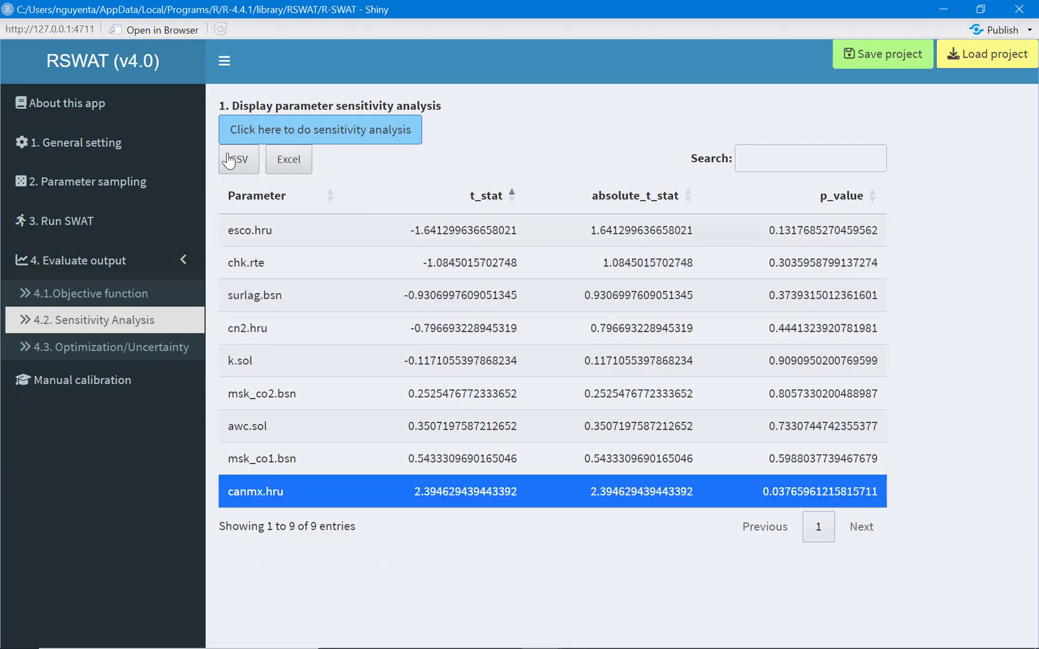
# - On the Optimization/Uncertainty page, set the behavioral threshold to 0.1
pyautogui.click(131, 348)
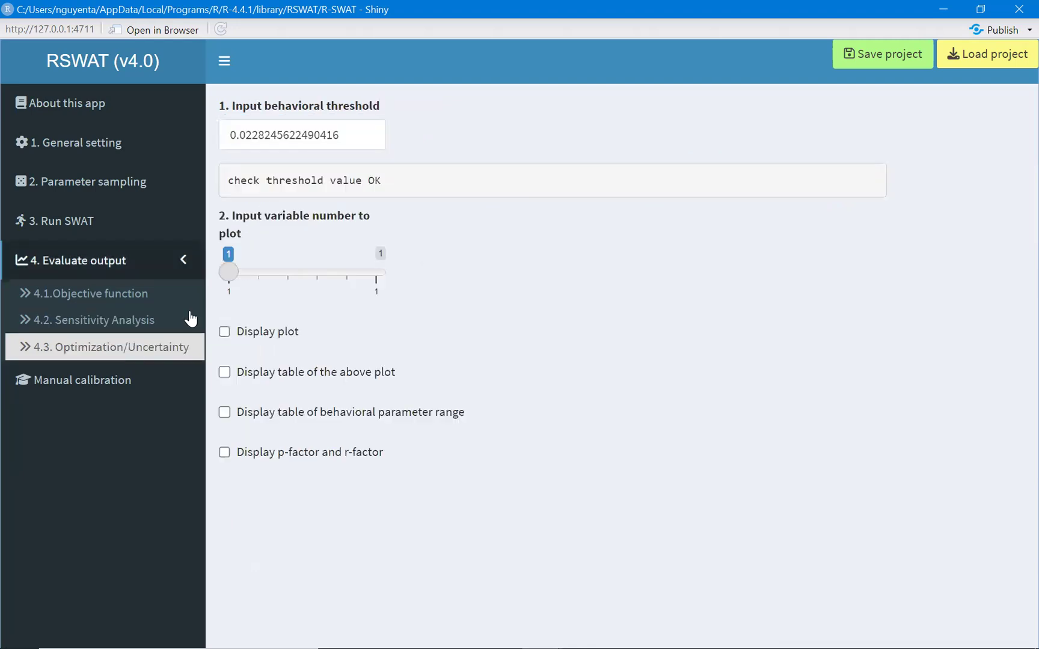
pyautogui.click(338, 135)
pyautogui.hotkey('ctrl', 'a')
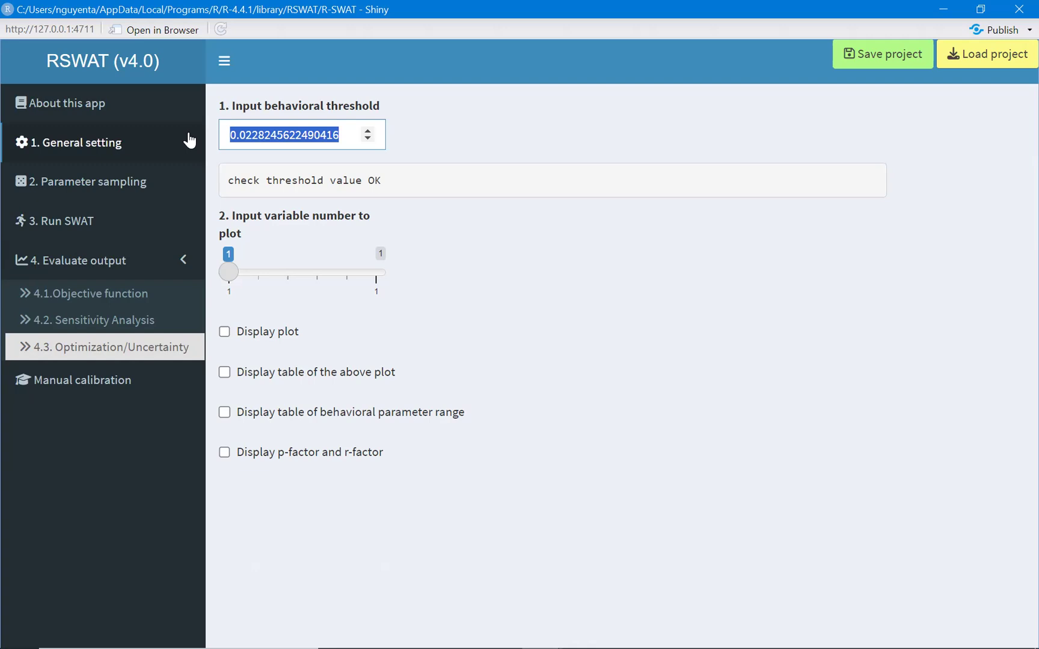
pyautogui.write('0.1')
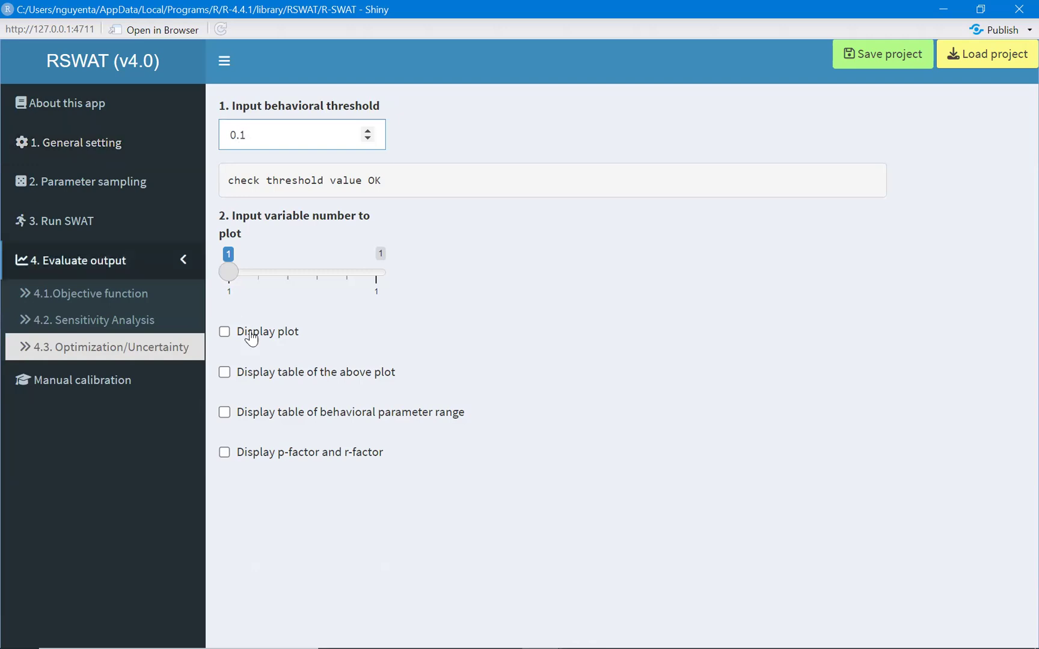
# - Review the 95PPU plot, toggling its 95PPU, Median and Best simulation traces and zooming into 2007–2009
pyautogui.click(225, 331)
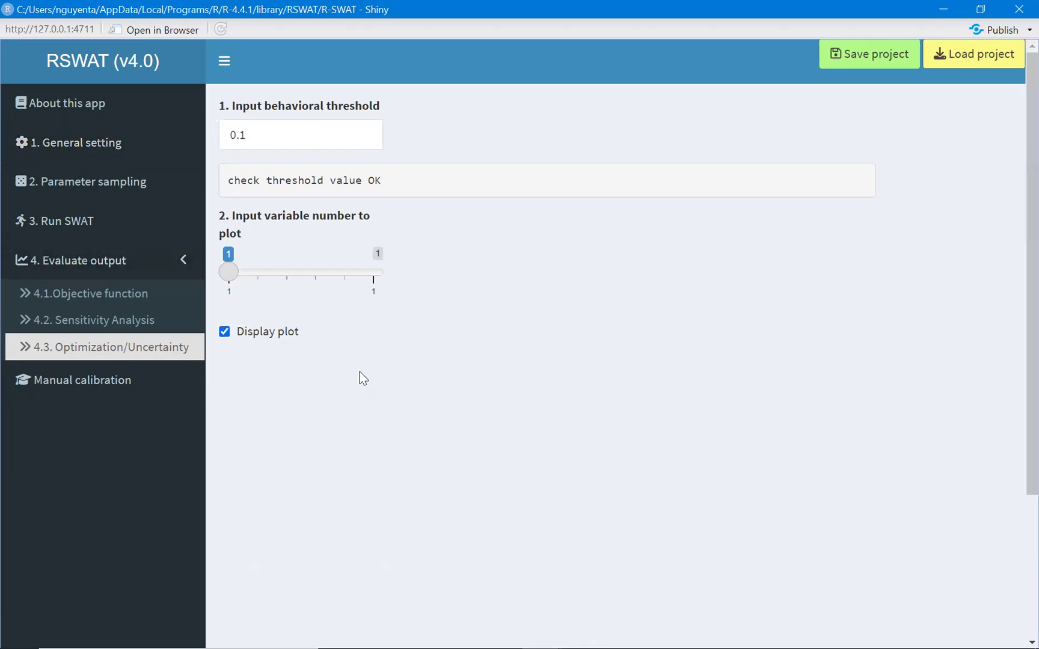
pyautogui.scroll(-3, 360, 372)
pyautogui.click(775, 202)
pyautogui.click(774, 246)
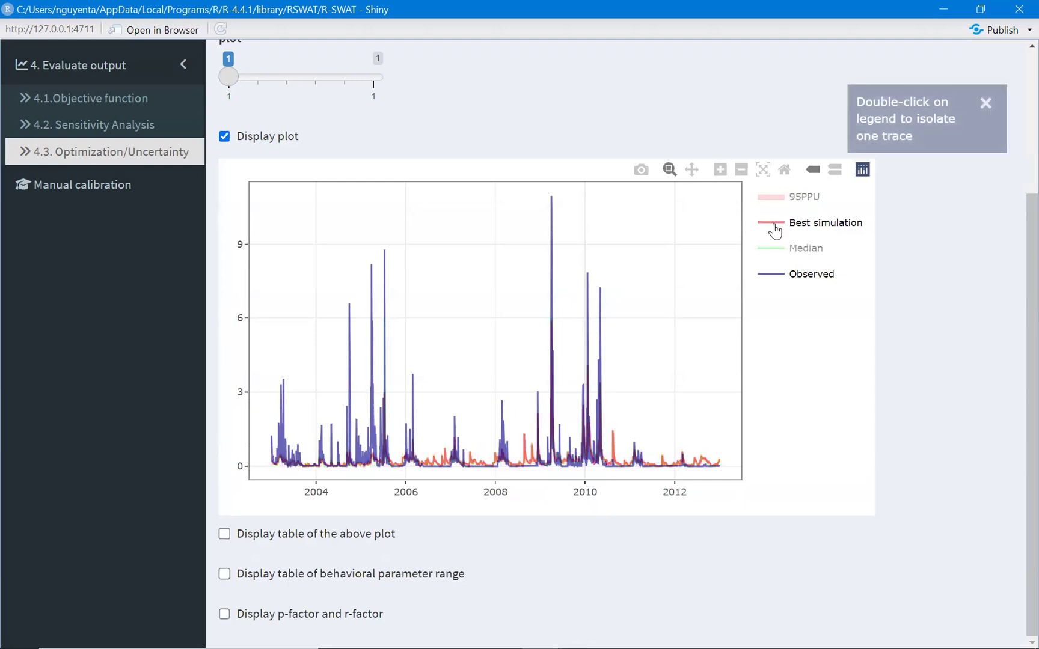
pyautogui.moveTo(449, 371); pyautogui.dragTo(556, 481)
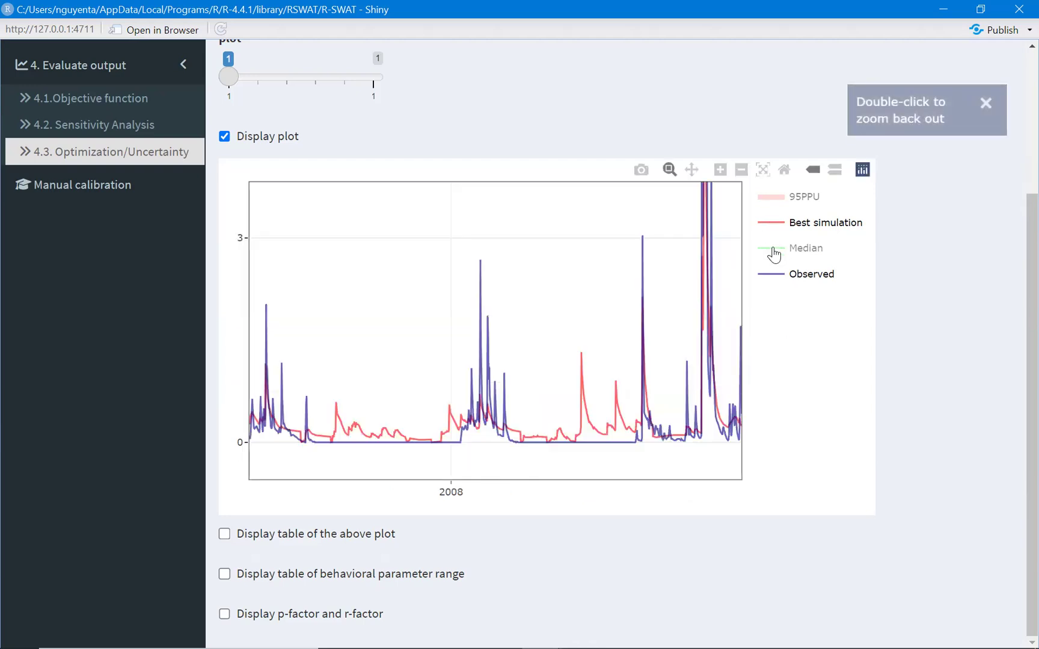
pyautogui.click(775, 248)
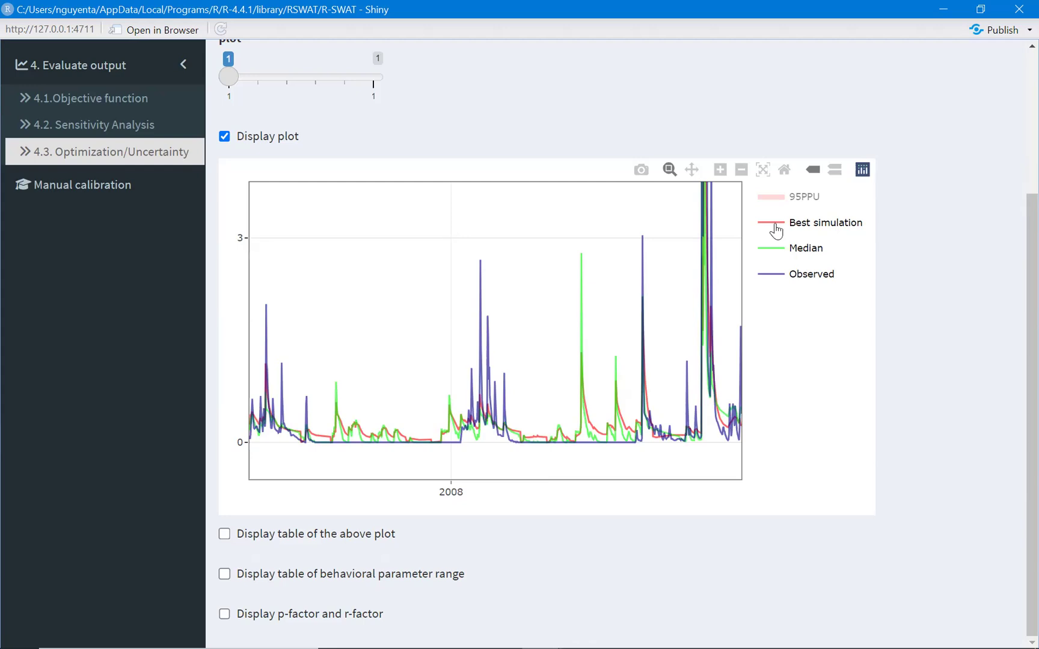
pyautogui.click(776, 230)
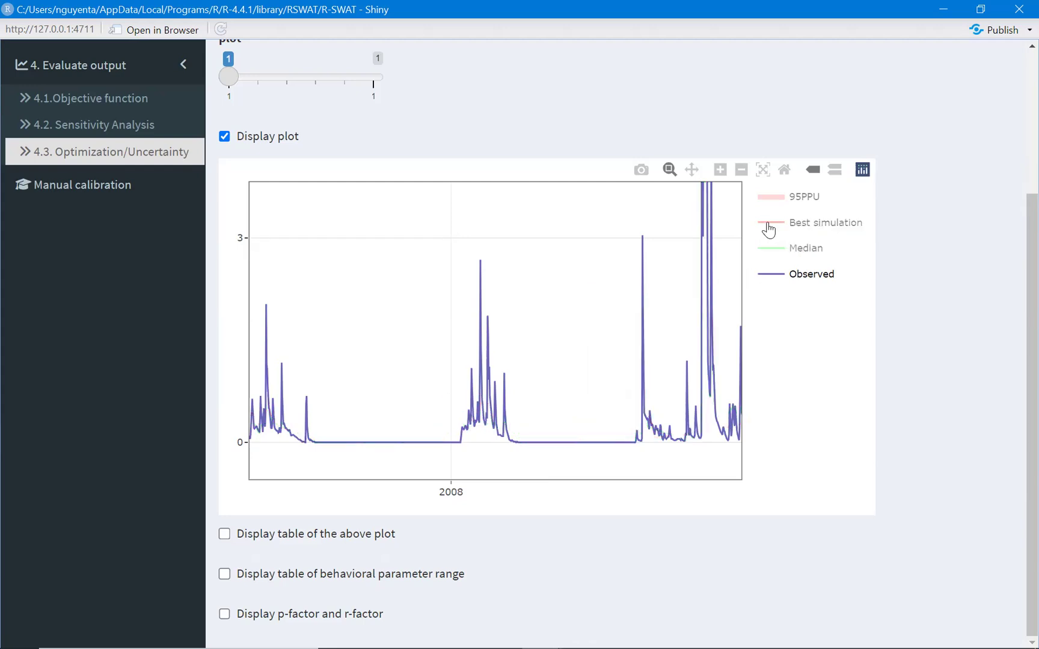
pyautogui.doubleClick(224, 136)
# - Show the daily Lower 95PPU, Median, Upper 95PPU and Best Simulation table and select all of it
pyautogui.click(225, 136)
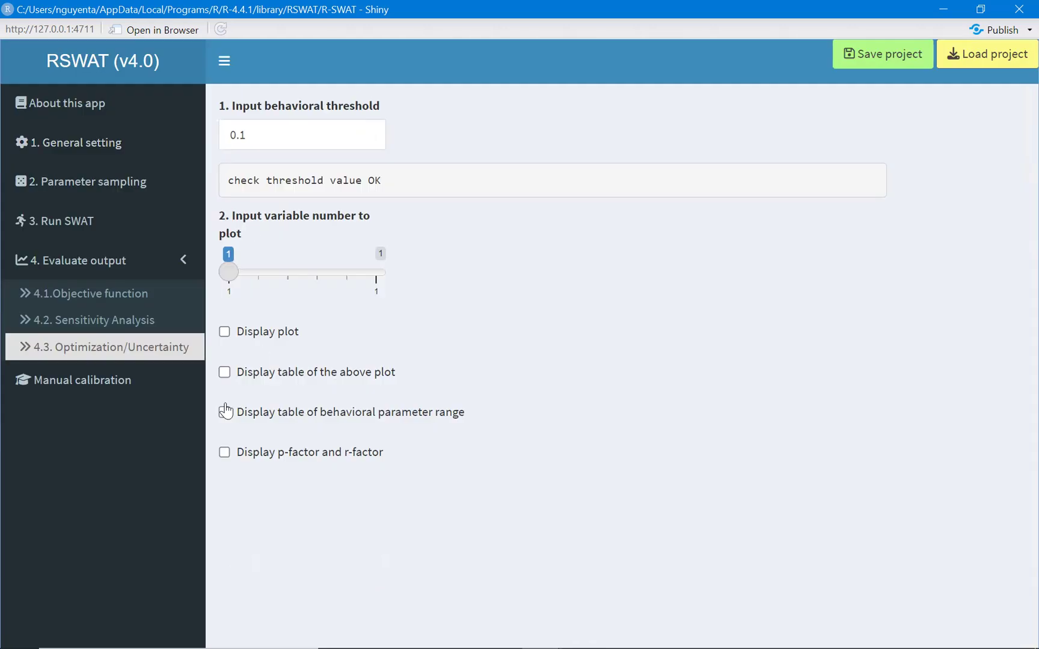
pyautogui.click(224, 372)
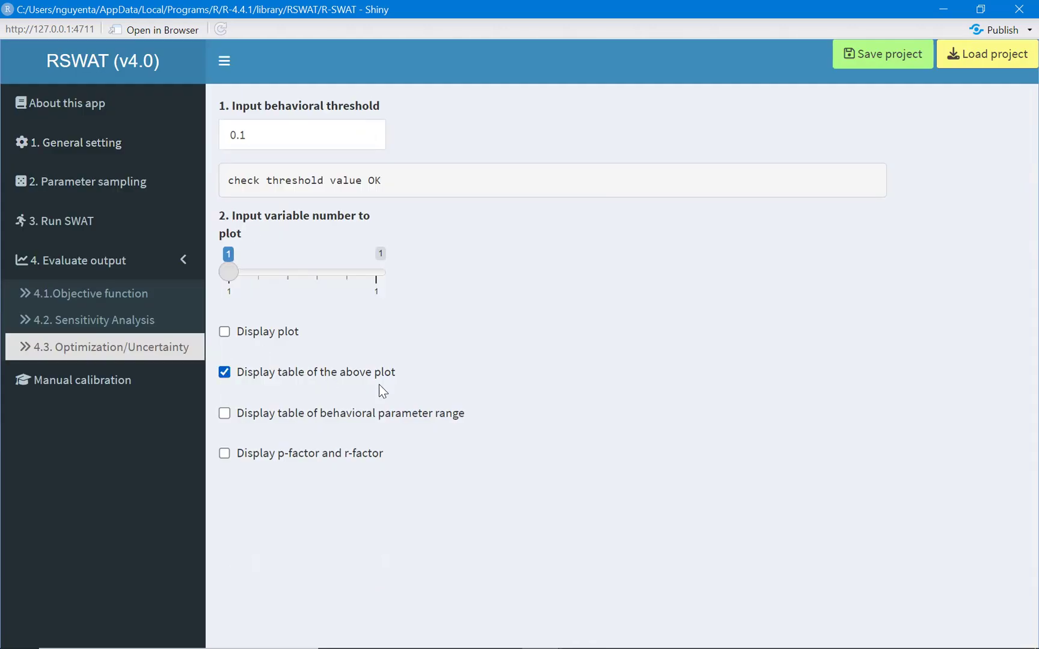
pyautogui.scroll(-2, 356, 406)
pyautogui.scroll(2, 361, 421)
pyautogui.scroll(-2, 747, 360)
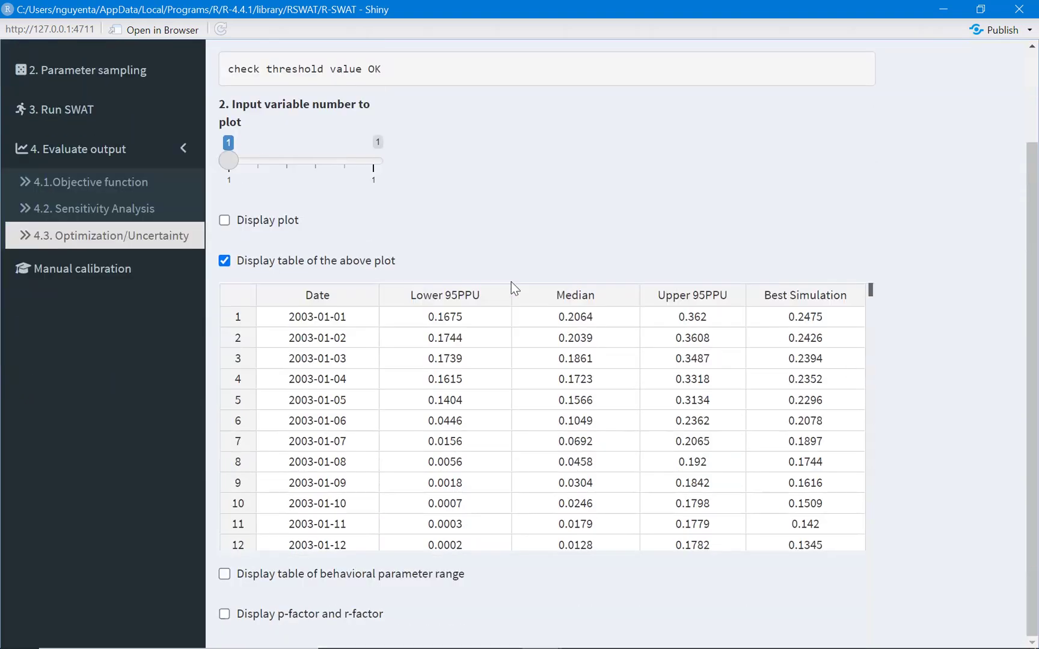
pyautogui.click(237, 299)
# - Paste the copied uncertainty table into a new Notepad++ document, then minimize Notepad++
pyautogui.click(297, 632)
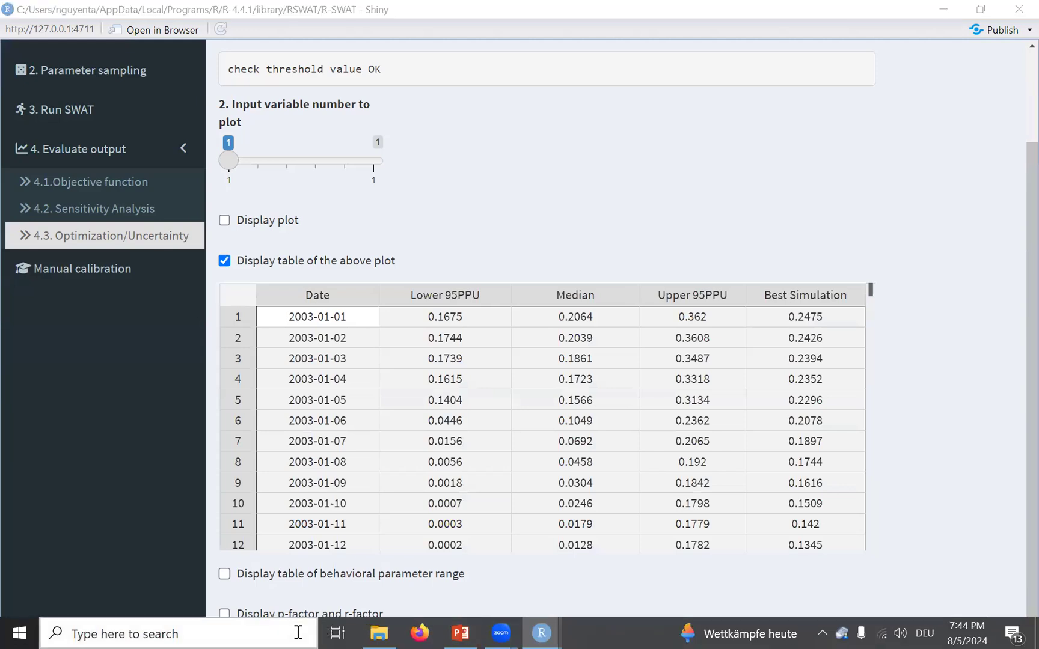
pyautogui.write('te')
pyautogui.press('Return')
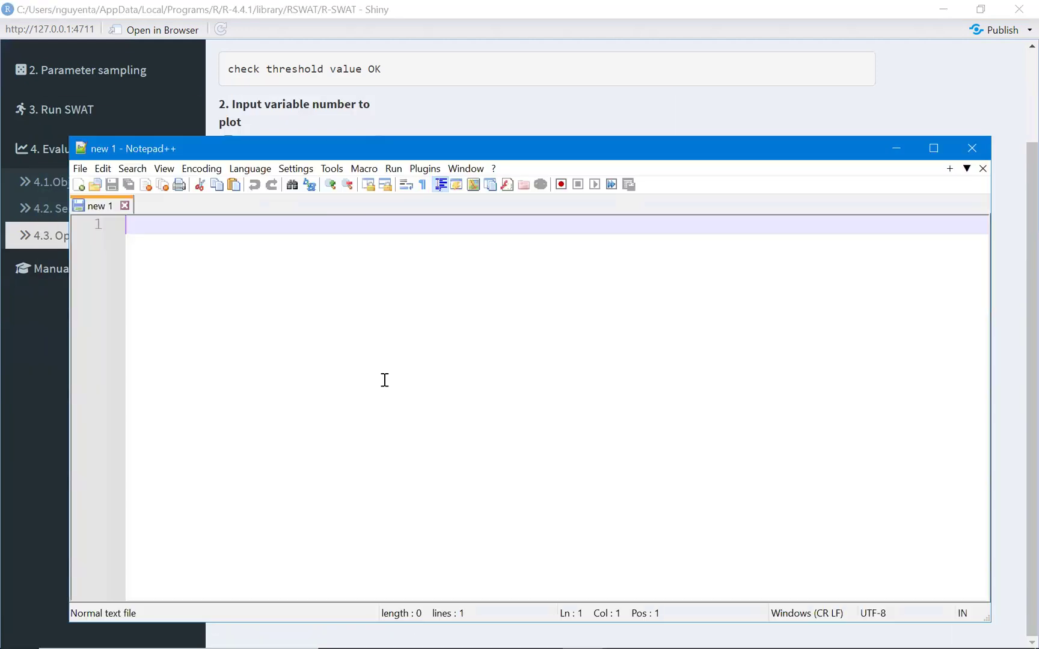
pyautogui.hotkey('ctrl', 'v')
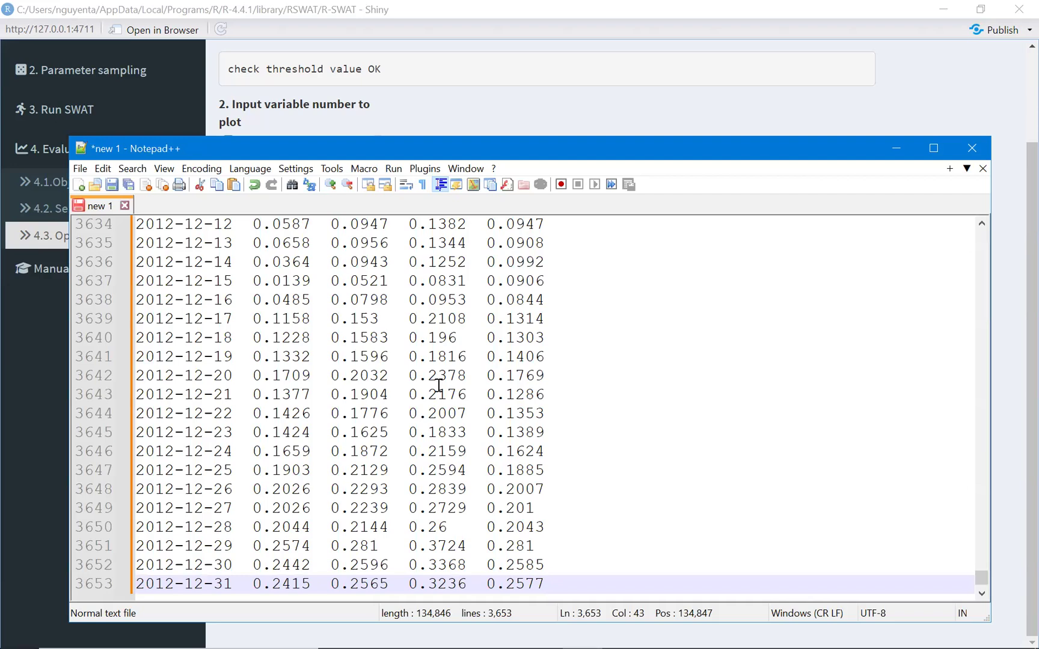
pyautogui.click(896, 147)
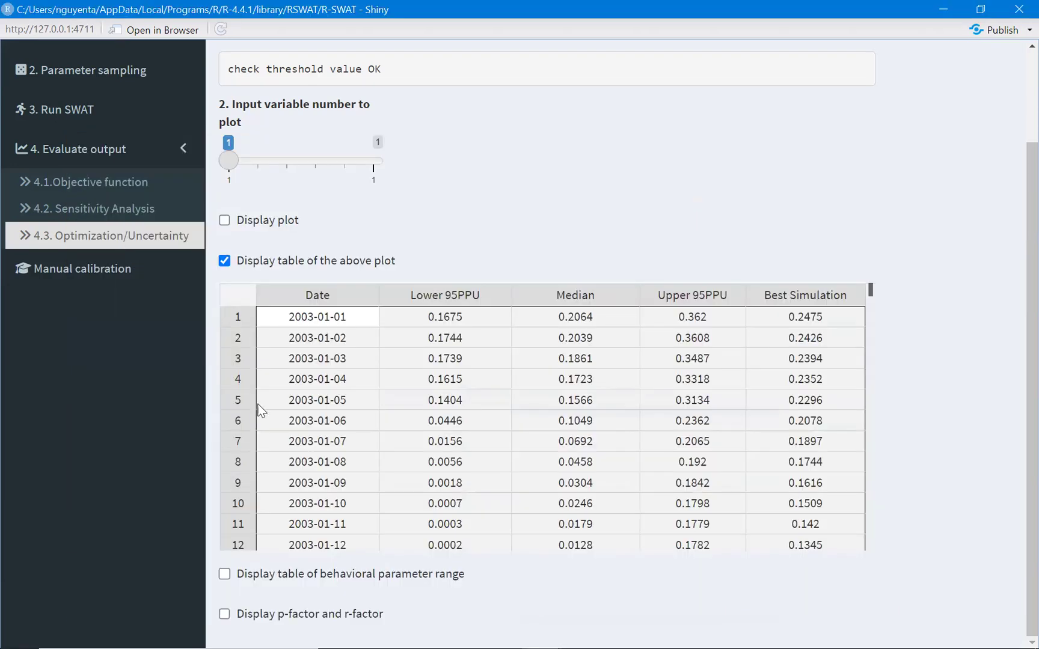
# - Display the behavioral parameter range table
pyautogui.click(225, 575)
pyautogui.scroll(-3, 288, 547)
pyautogui.scroll(-3, 427, 455)
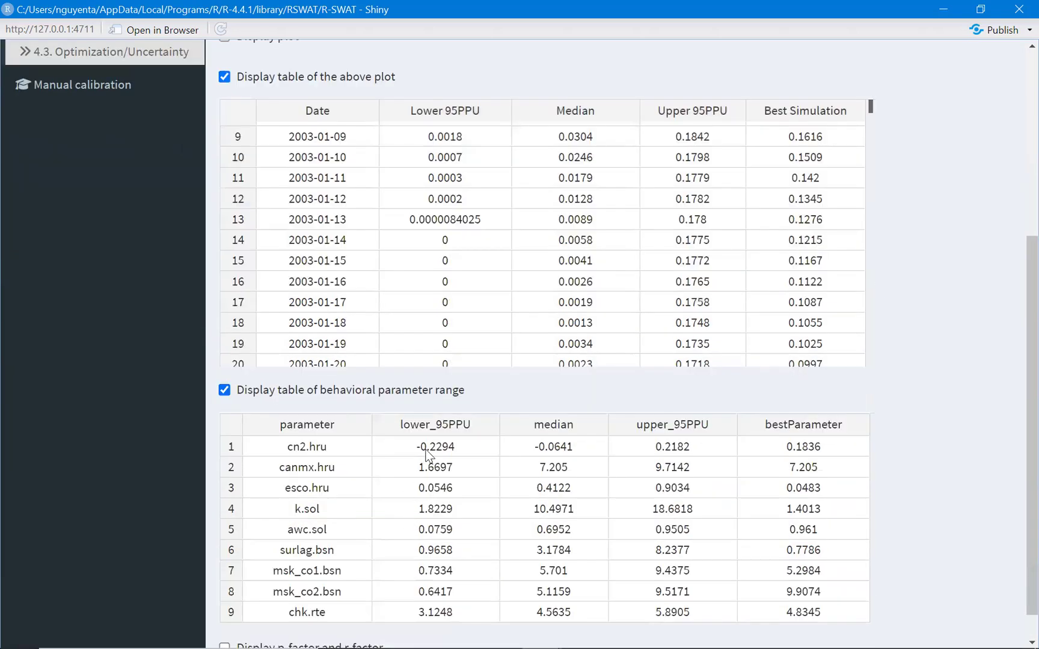
pyautogui.scroll(-1, 428, 455)
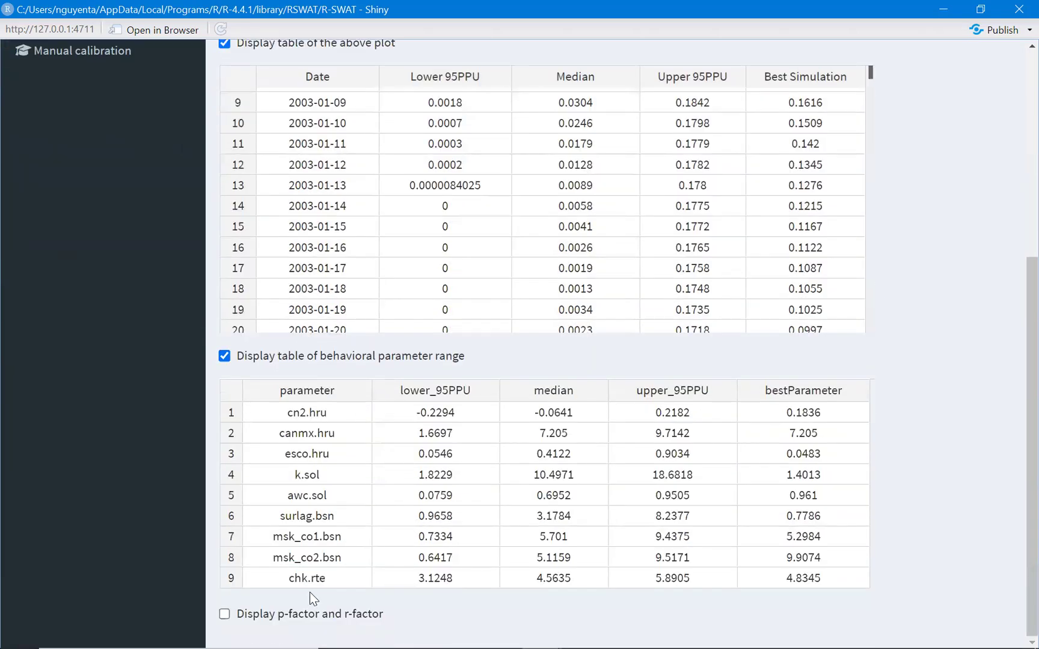
# - Show p-factor and r-factor values (0.46, 0.44) and save the project as RSWATproject.rds
pyautogui.click(224, 614)
pyautogui.scroll(-1, 341, 586)
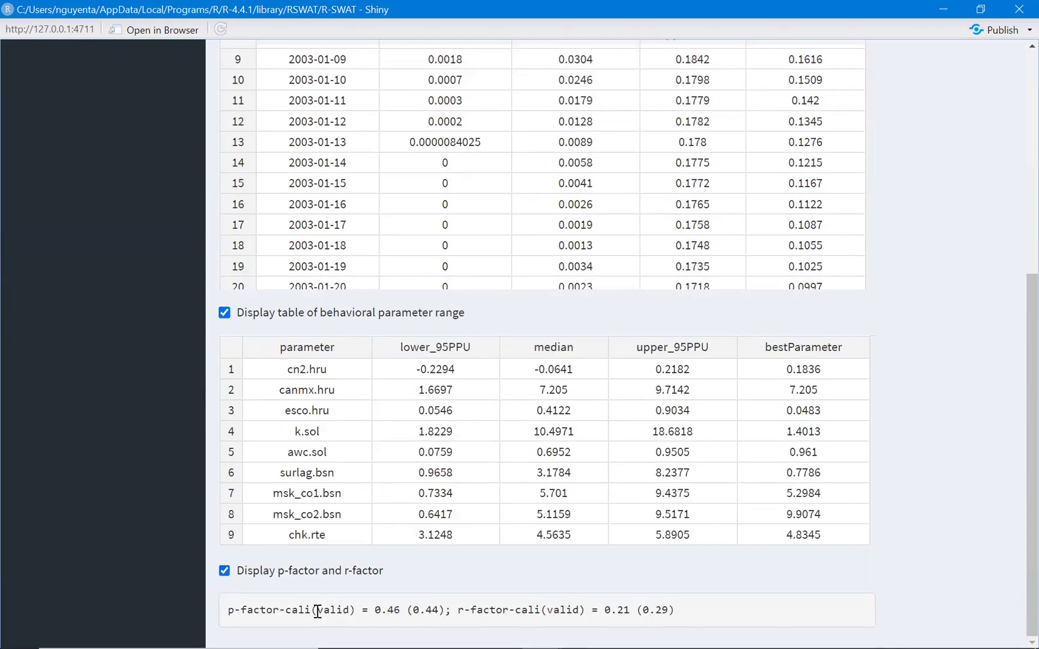
pyautogui.doubleClick(390, 610)
pyautogui.click(328, 610)
pyautogui.doubleClick(425, 610)
pyautogui.scroll(5, 970, 64)
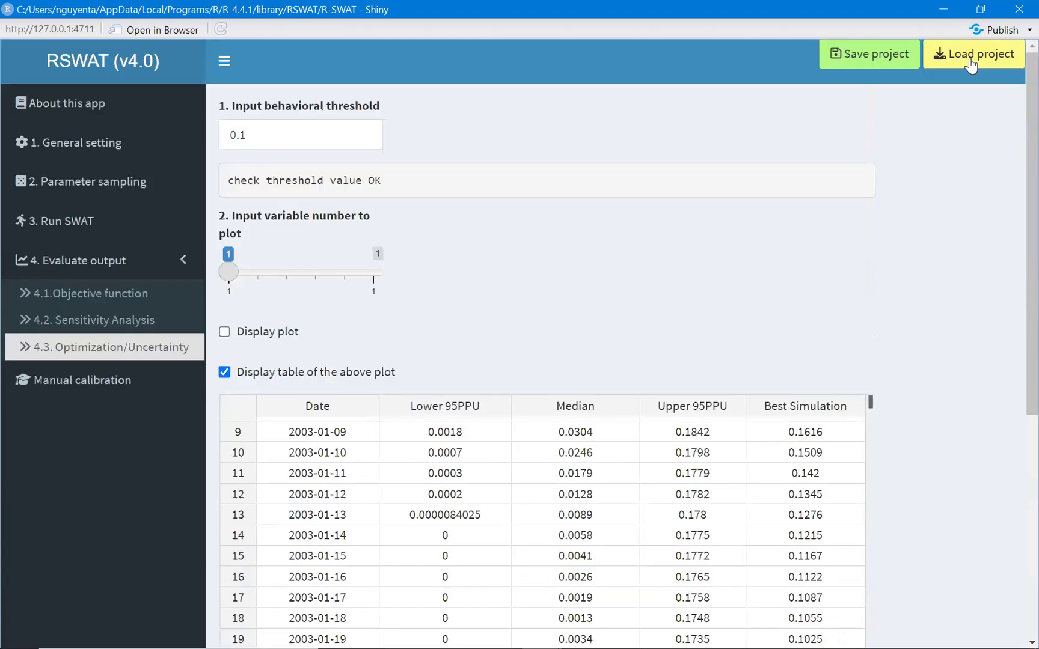
pyautogui.click(883, 60)
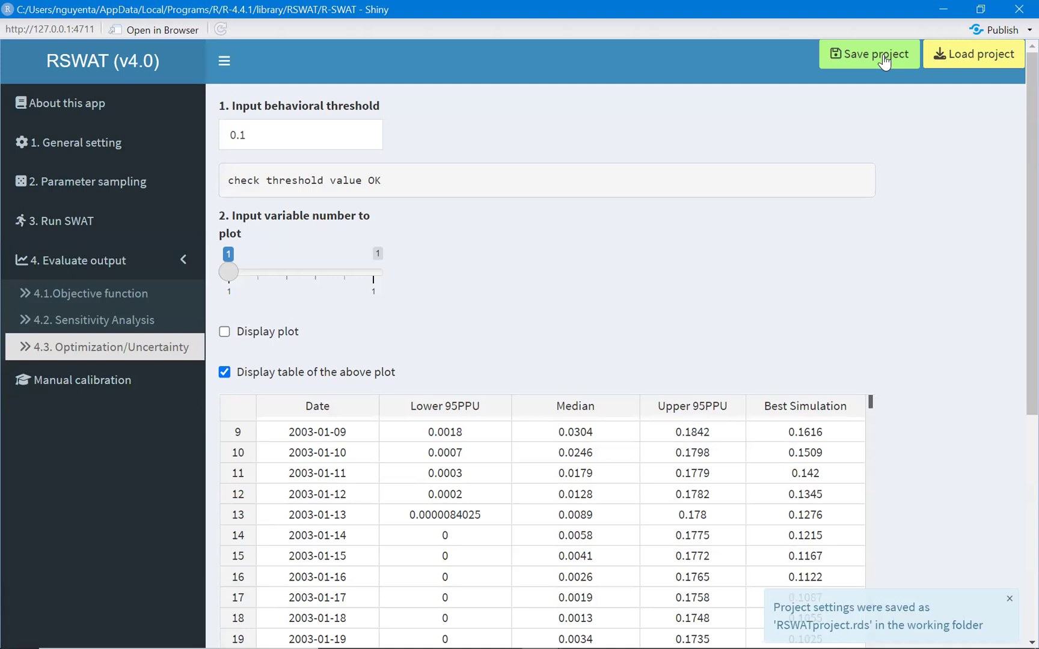
# - Locate RSWATproject.rds in rswat_examples' workingFolder using File Explorer
pyautogui.click(948, 13)
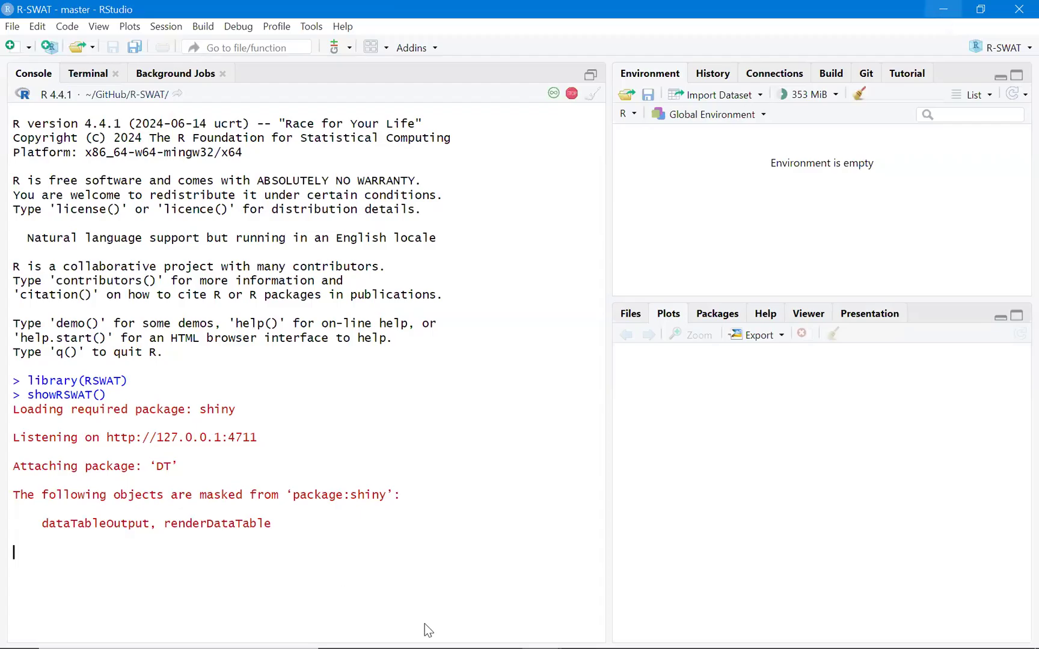
pyautogui.click(380, 632)
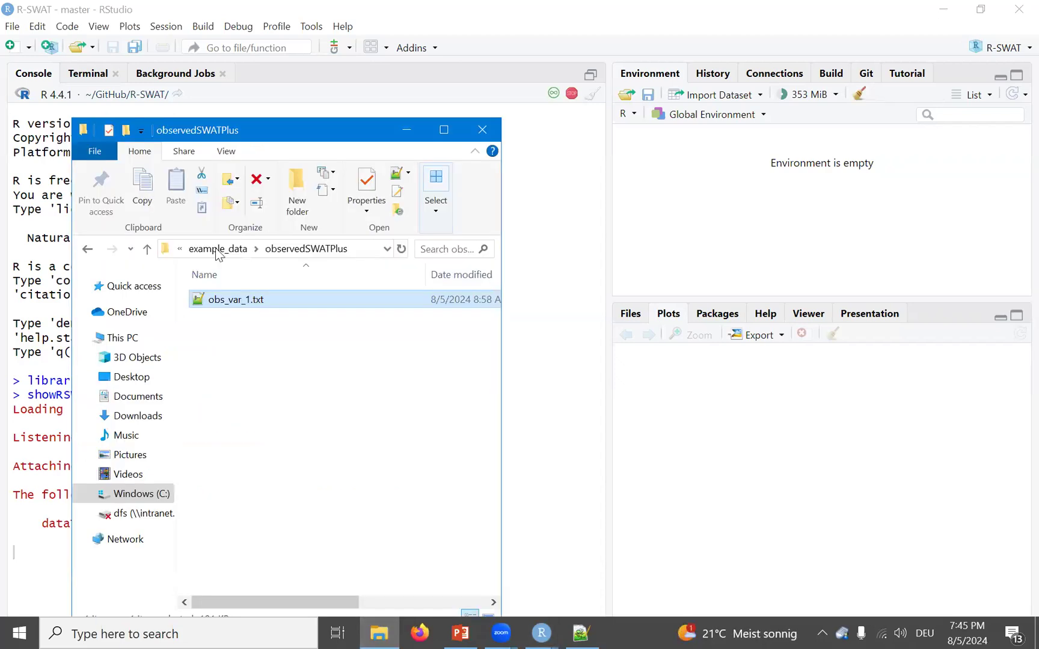
pyautogui.click(227, 244)
pyautogui.click(223, 249)
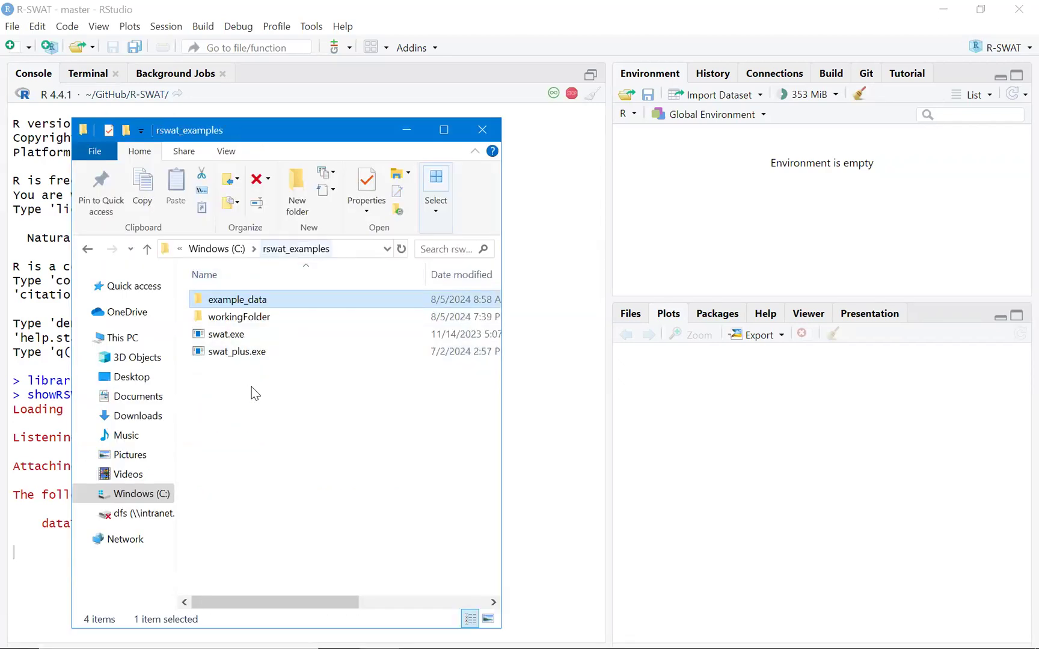
pyautogui.click(256, 320)
pyautogui.click(257, 403)
pyautogui.click(944, 9)
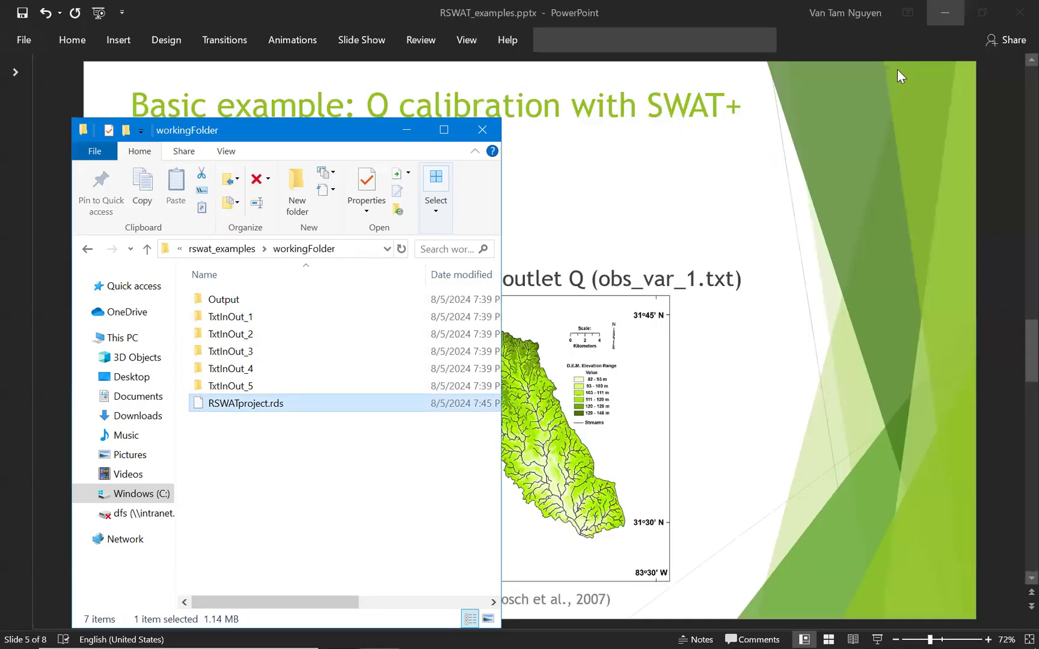